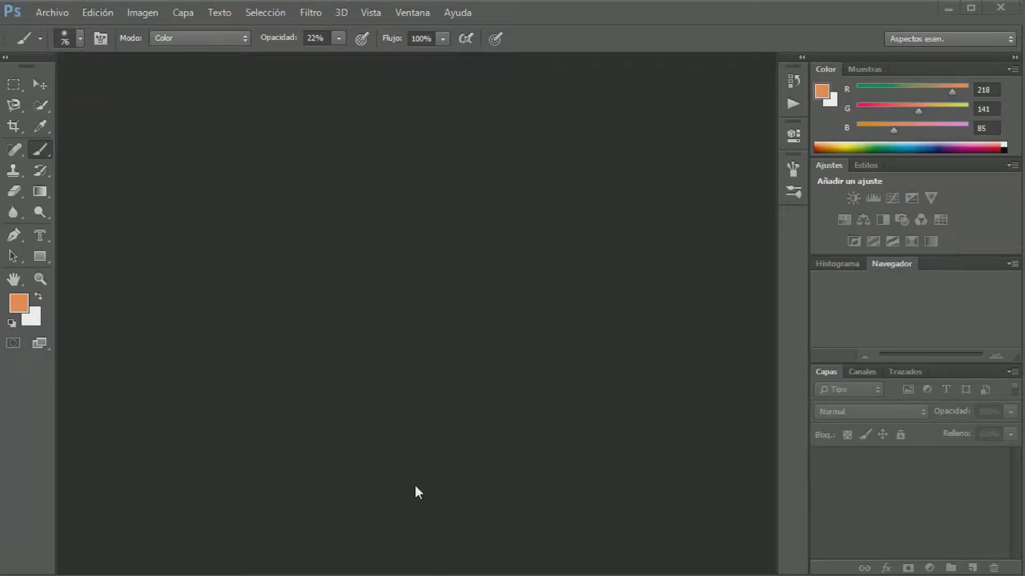
- Open the selfie group photo without assigning a colour profile
left_click(52, 12)
left_click(64, 45)
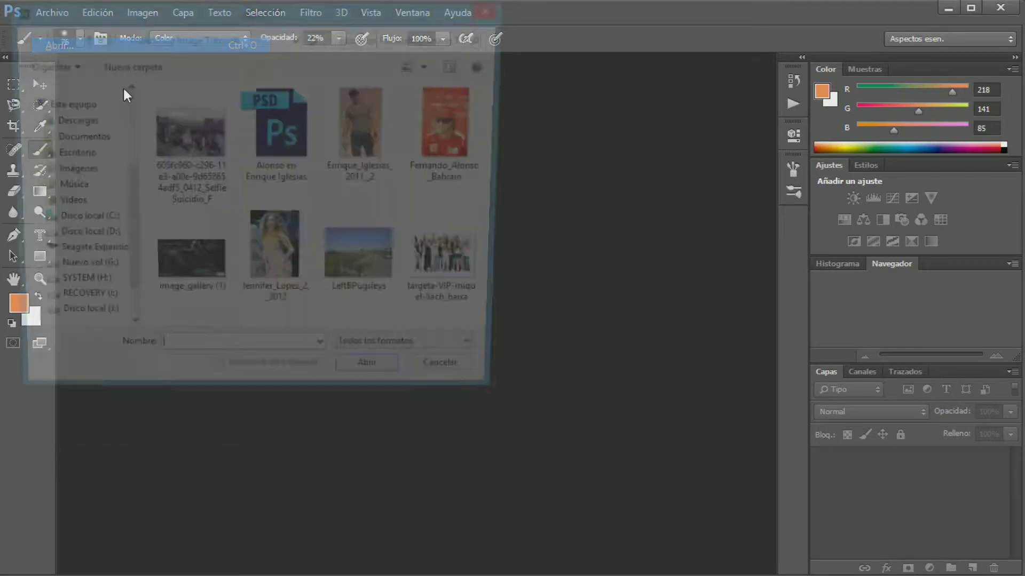
double_click(192, 146)
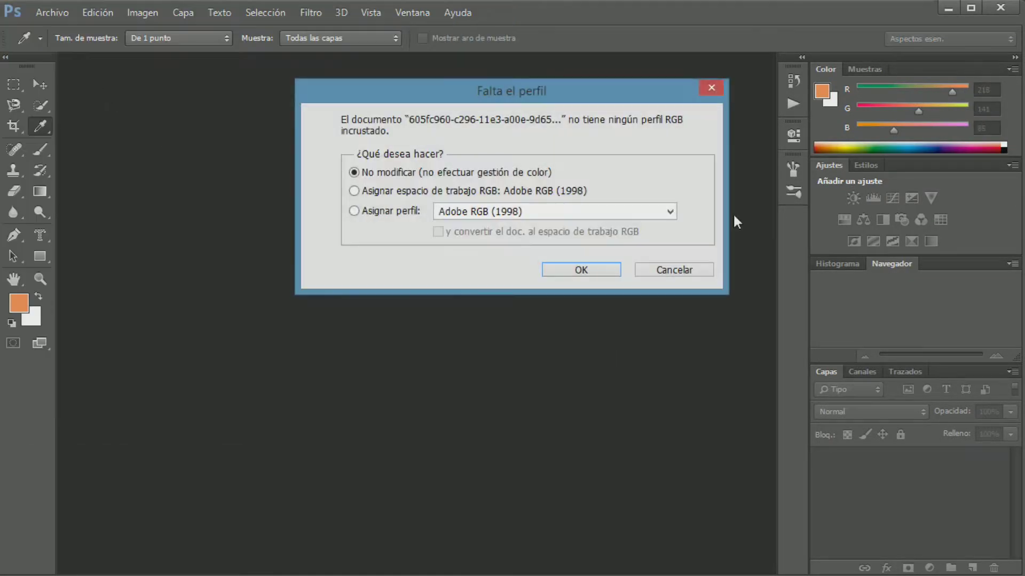
left_click(598, 268)
- Open the targeta-VIP cheering group photo without assigning a colour profile
left_click(53, 13)
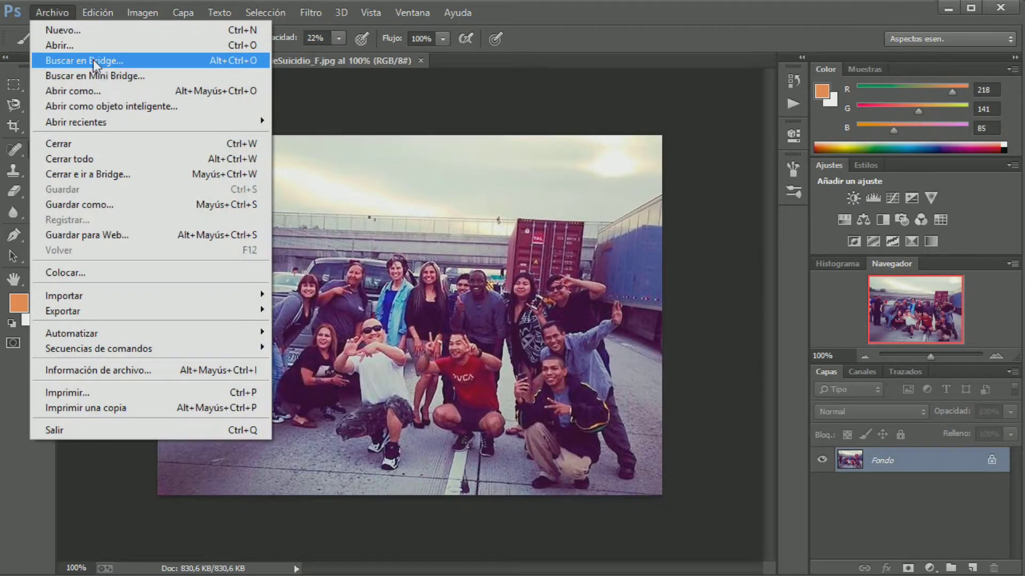
left_click(88, 46)
double_click(430, 263)
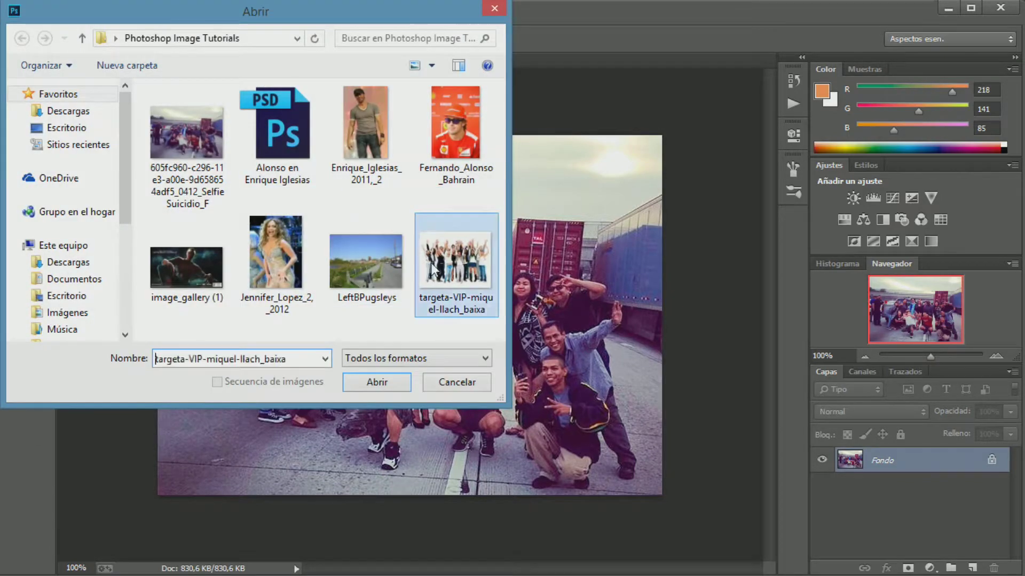
left_click(584, 270)
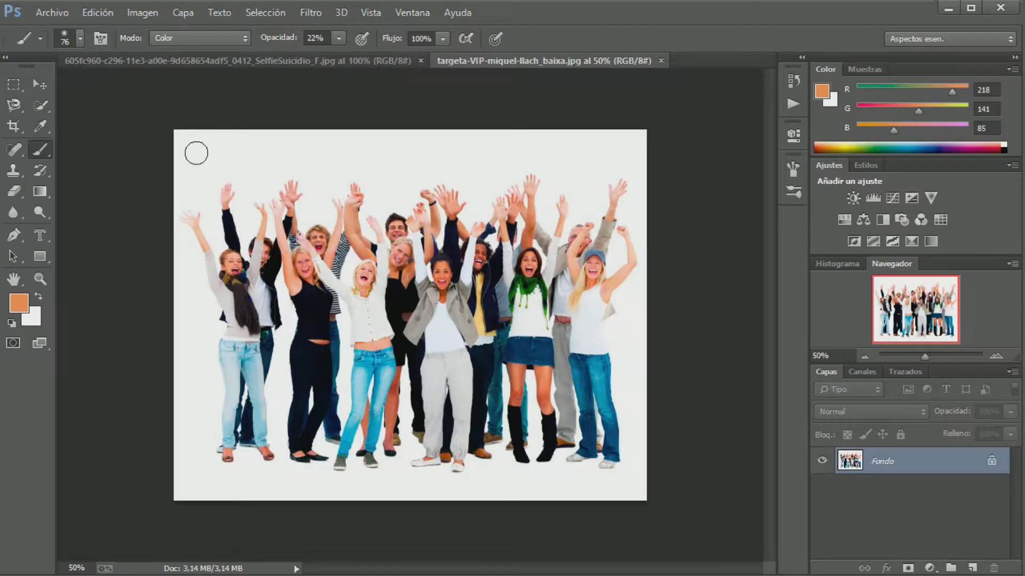
- Open the LeftBPugsleys street photo, keeping its embedded colour profile
left_click(53, 12)
left_click(66, 44)
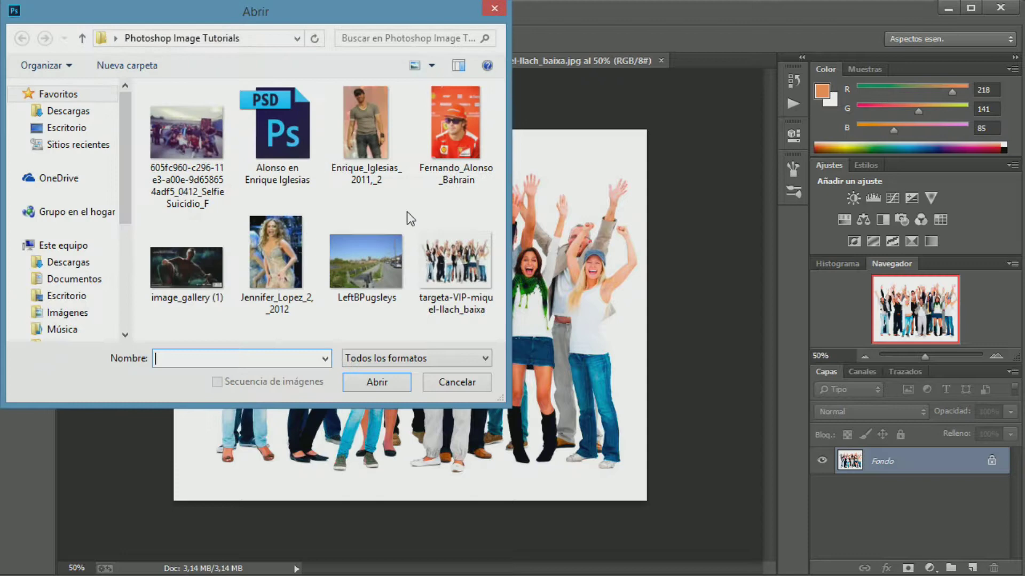
left_click(366, 262)
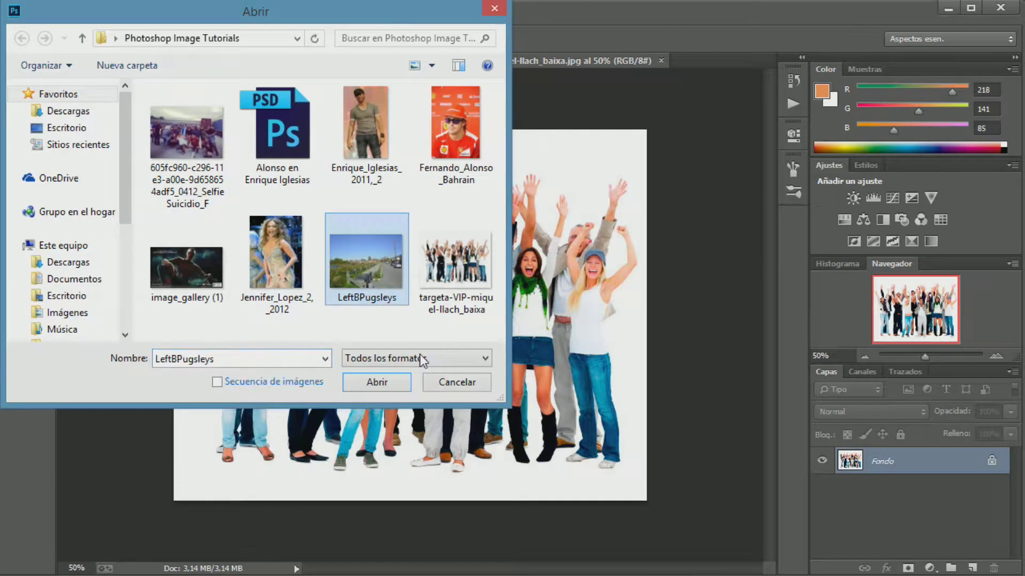
left_click(385, 381)
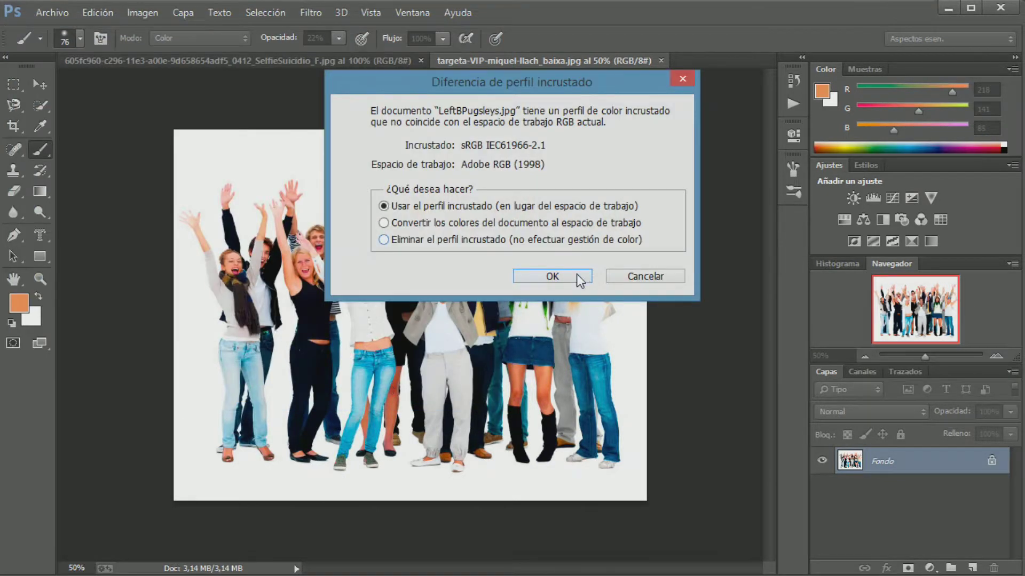
left_click(576, 273)
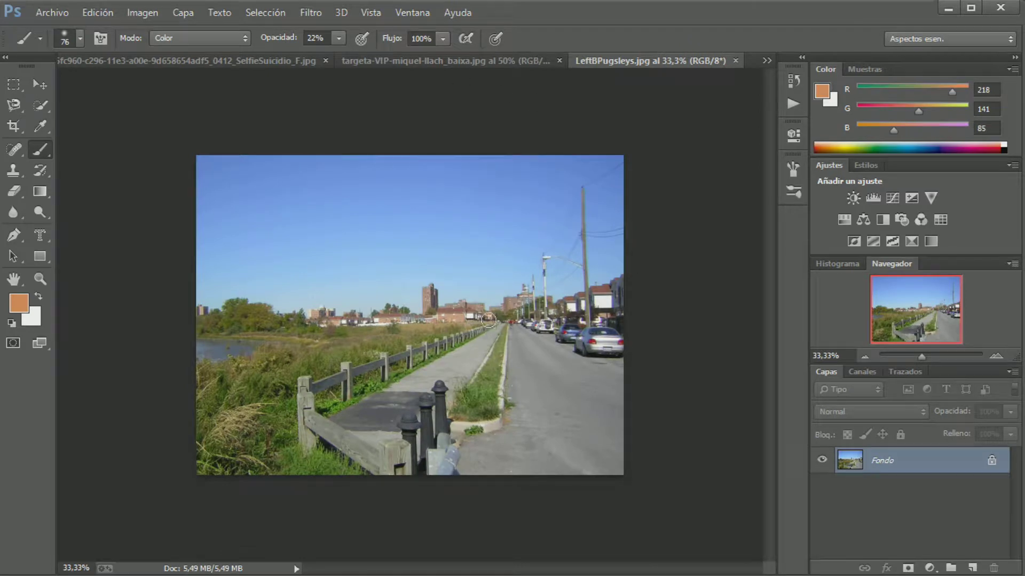
- Compare the targeta-VIP and LeftBPugsleys tabs, ending on the targeta-VIP group photo
left_click(387, 58)
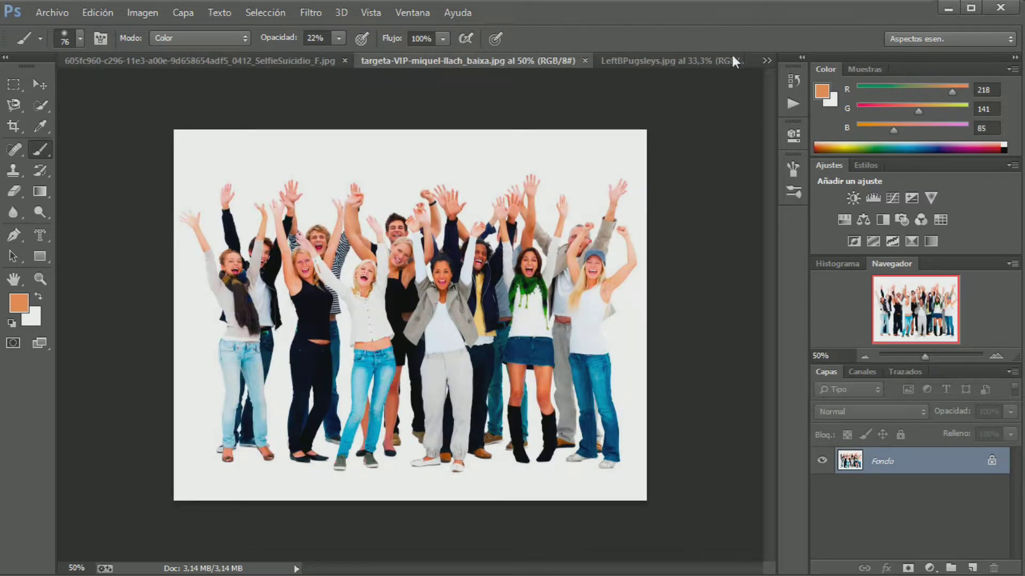
left_click(655, 59)
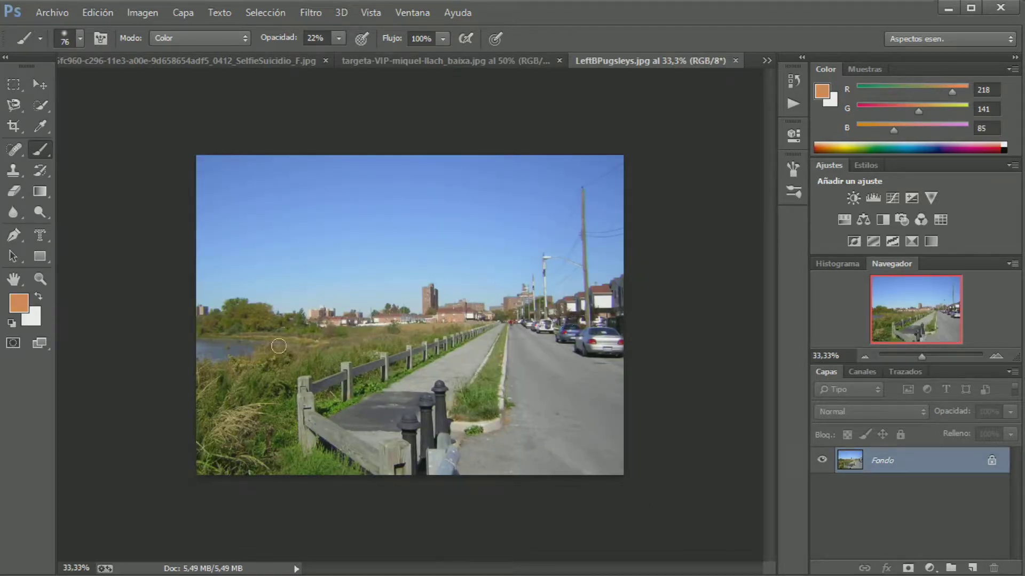
left_click(488, 60)
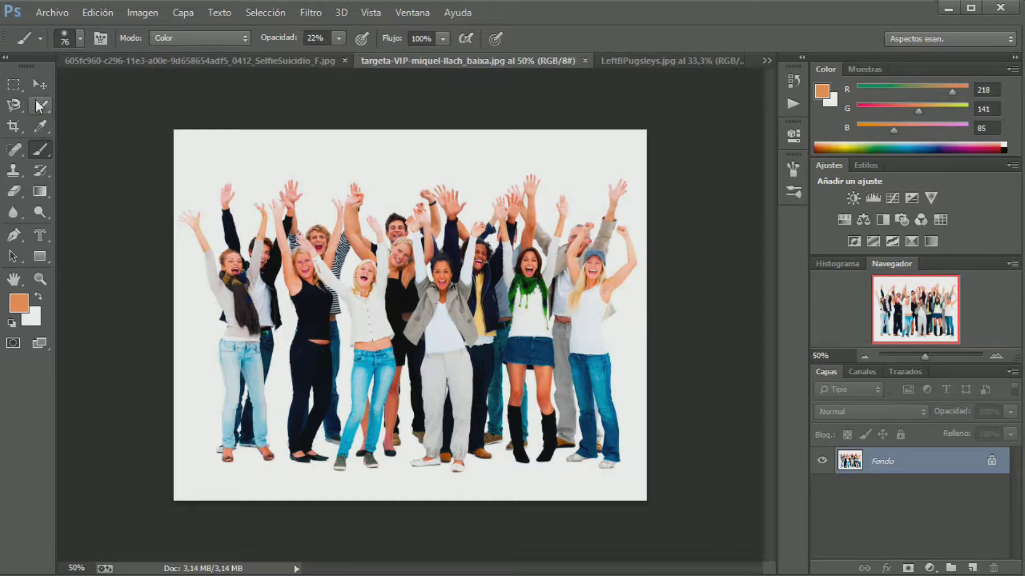
- Magic-wand the white backdrop of the cheering photo, then invert so only the people are selected
left_click_drag(35, 111, 109, 115)
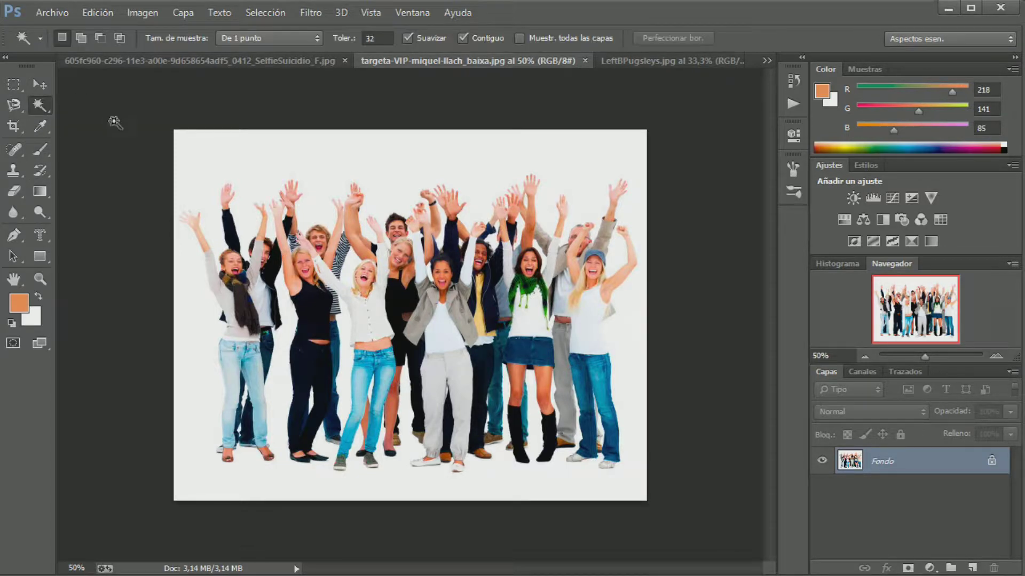
left_click(200, 152)
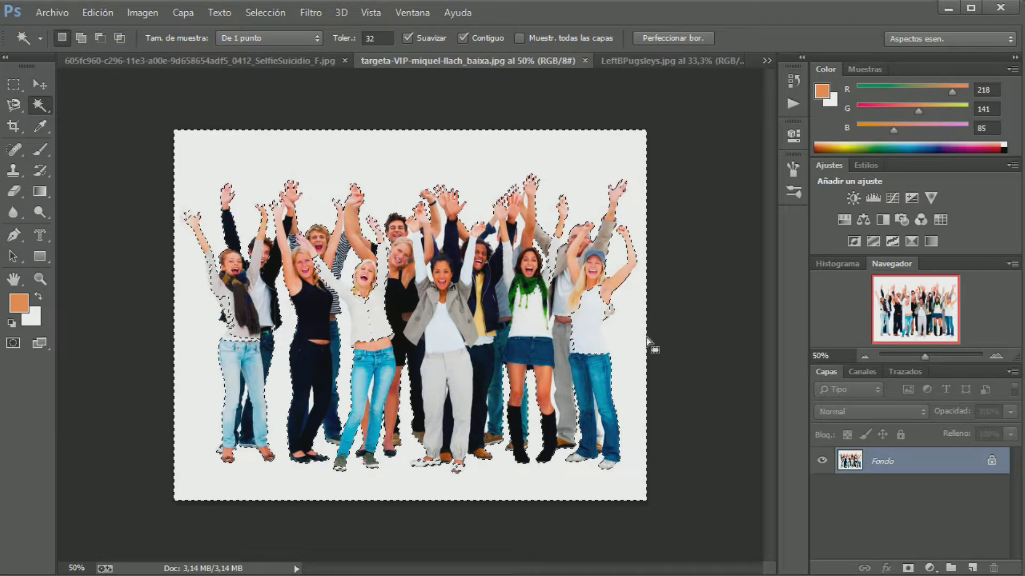
key("ctrl+d")
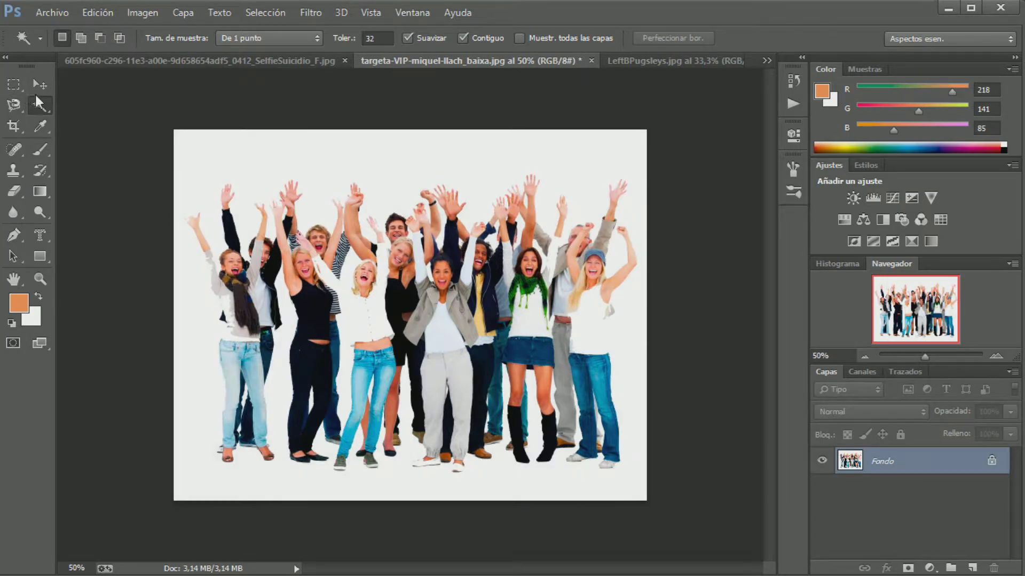
key("ctrl+z")
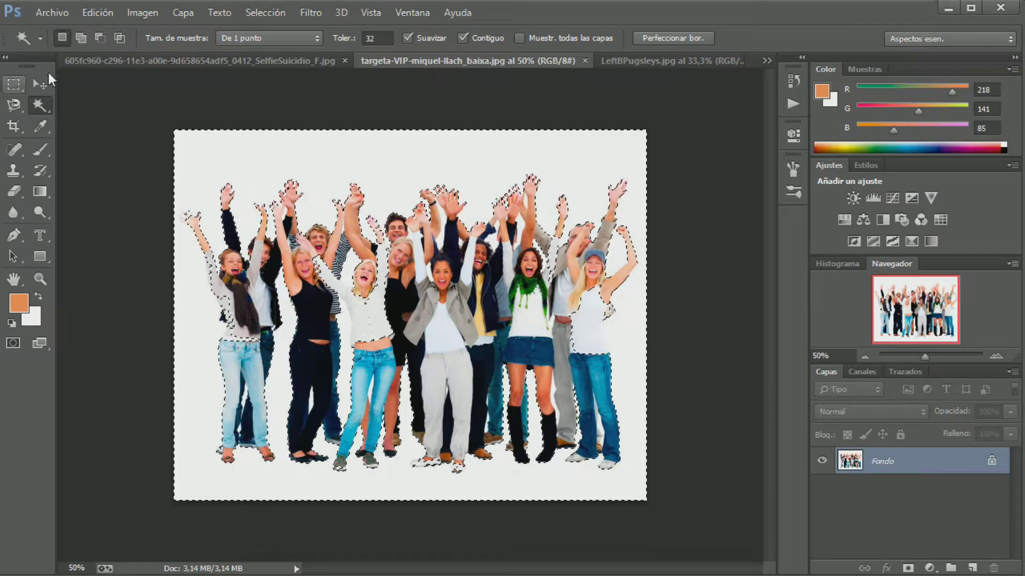
left_click(251, 13)
left_click(277, 76)
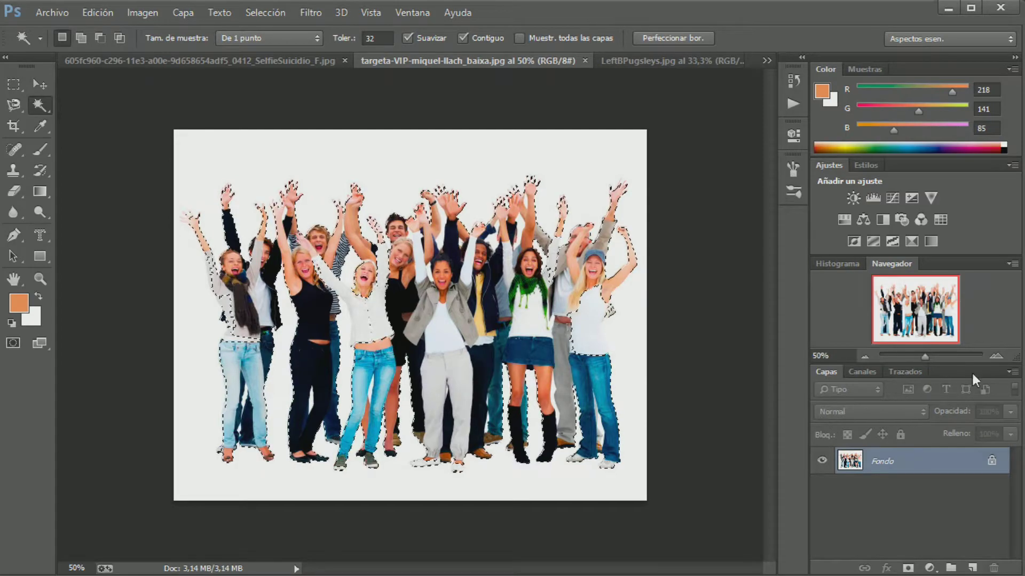
- At 100% zoom, refine the selection around the leftmost woman; set Magnetic Lasso to Add to selection
left_click(997, 351)
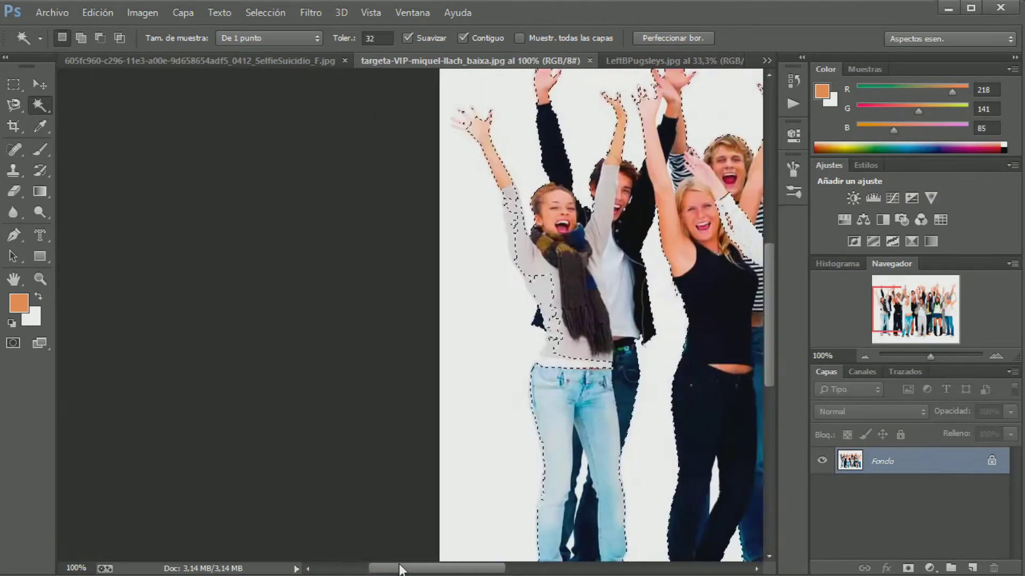
left_click_drag(485, 569, 437, 568)
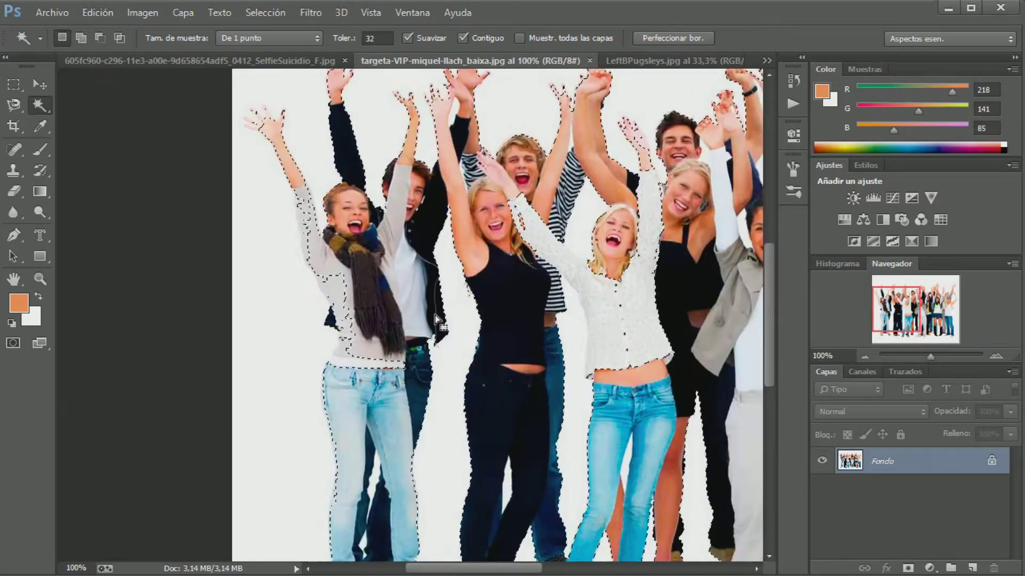
left_click(327, 285)
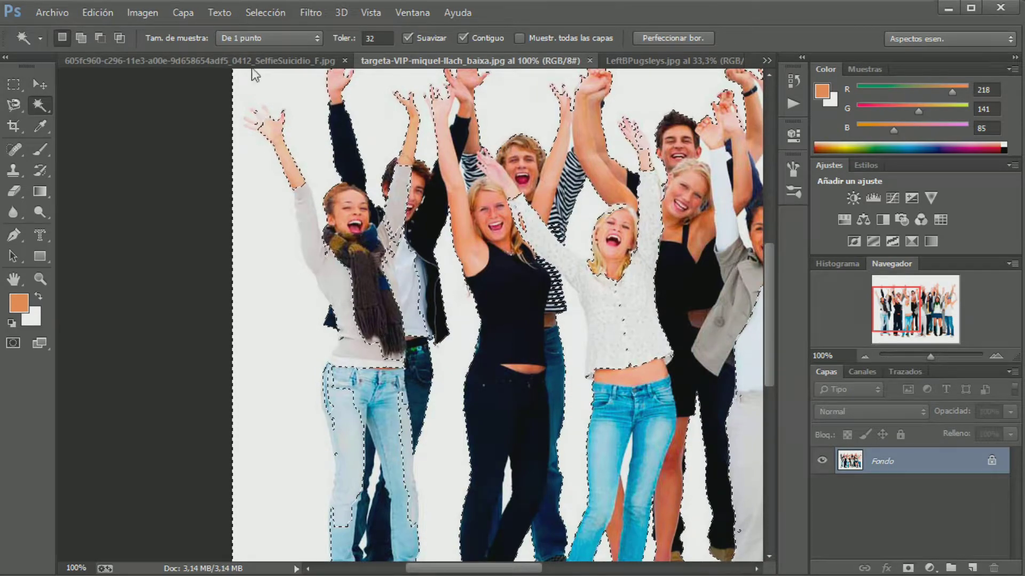
left_click(328, 286)
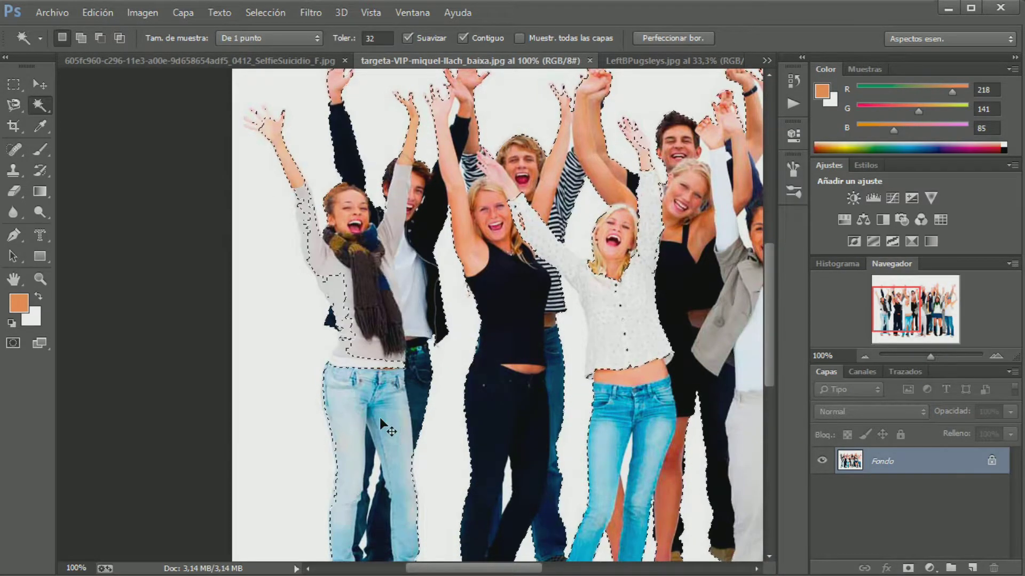
left_click(9, 109)
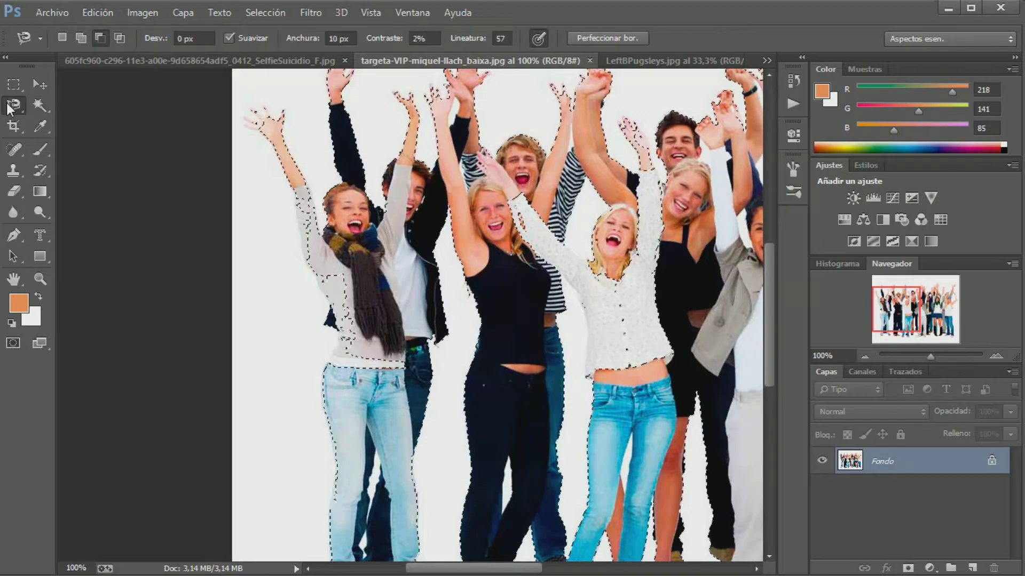
left_click(81, 38)
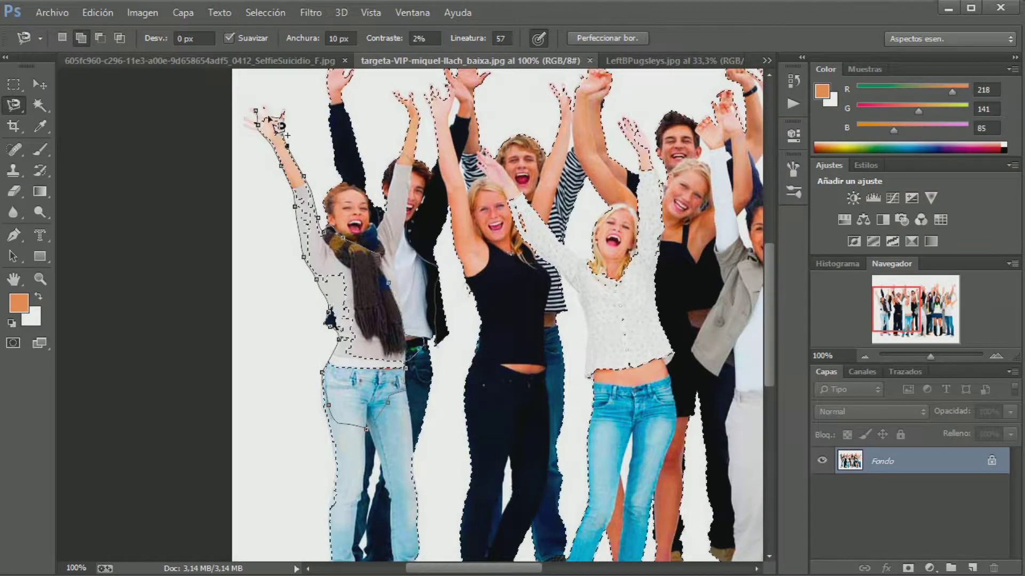
- Close the outline around the leftmost woman and scroll down to the group's legs
left_click(258, 111)
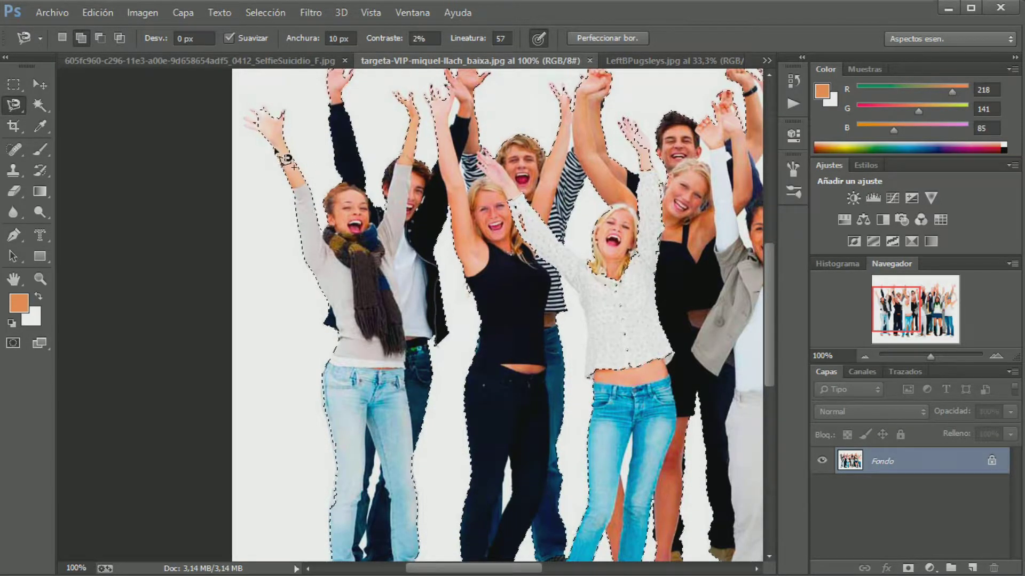
scroll(496, 368, "down", 2)
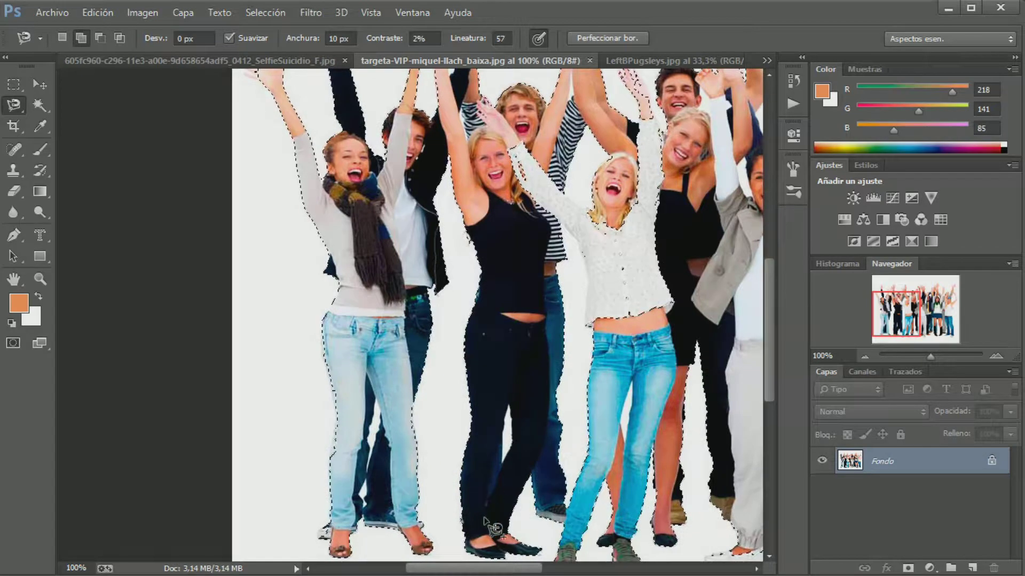
scroll(493, 568, "right", 2)
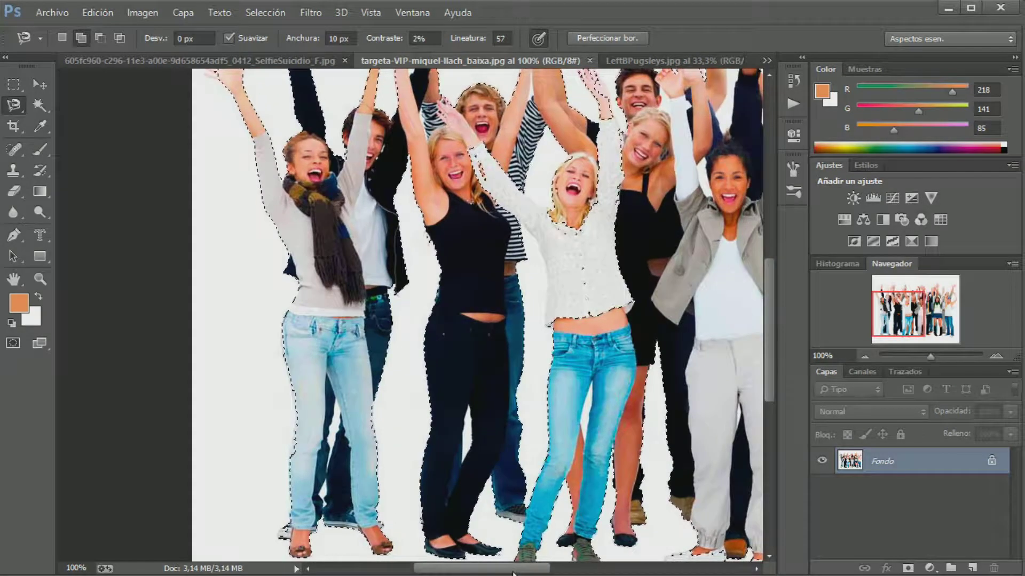
left_click_drag(513, 569, 552, 570)
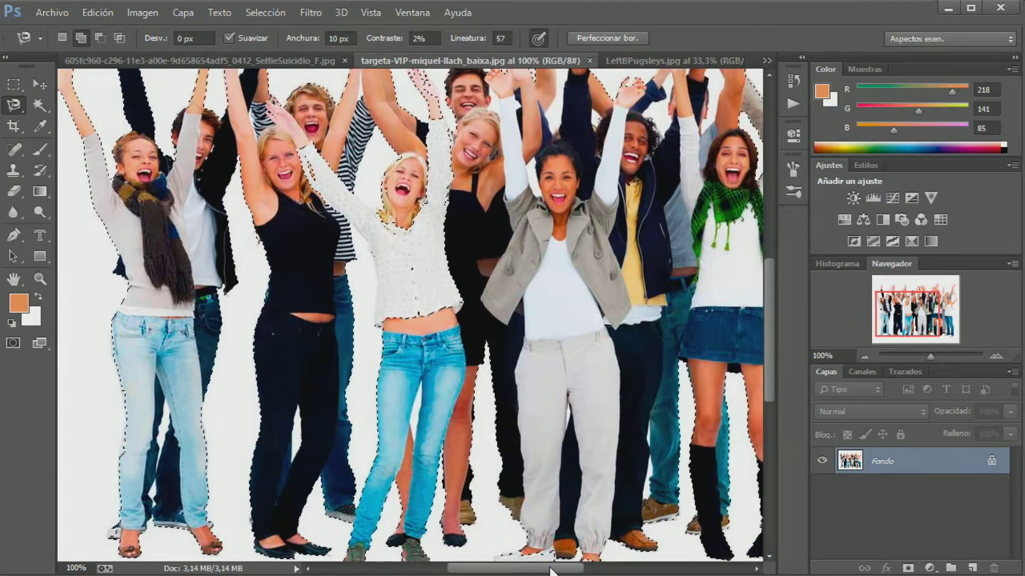
scroll(398, 410, "up", 5)
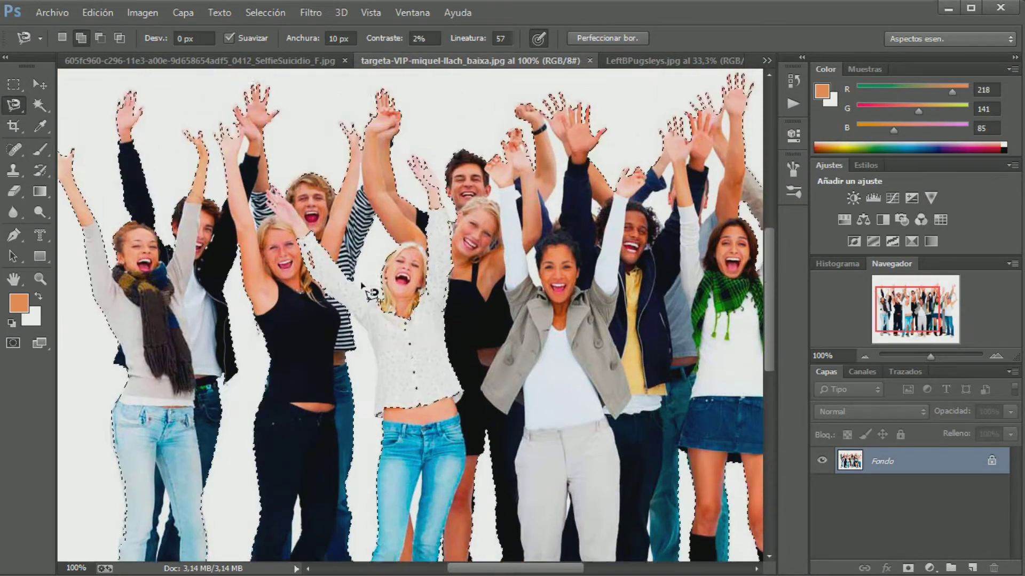
scroll(376, 253, "down", 1)
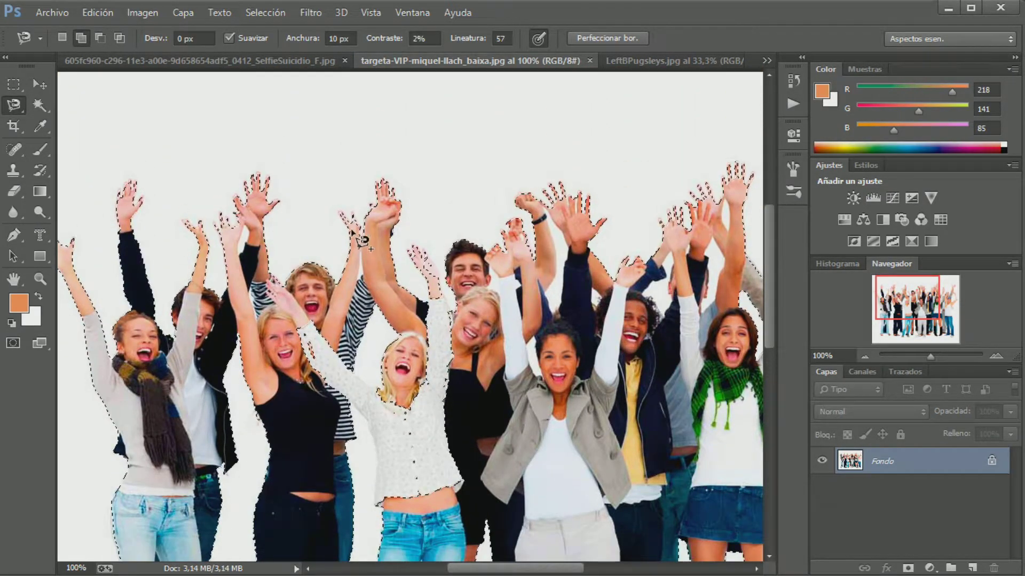
scroll(395, 278, "down", 2)
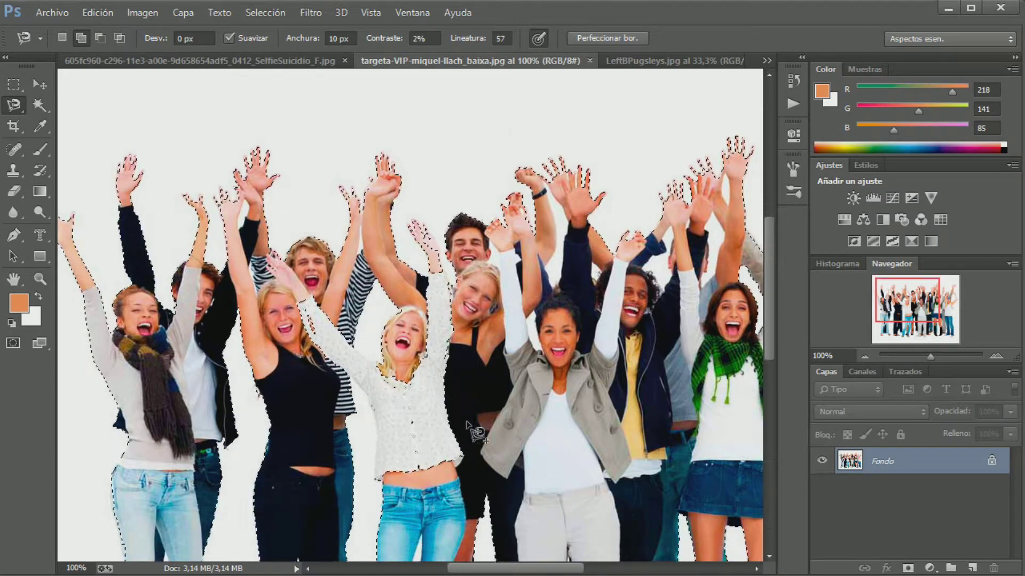
scroll(427, 336, "down", 2)
scroll(458, 397, "down", 2)
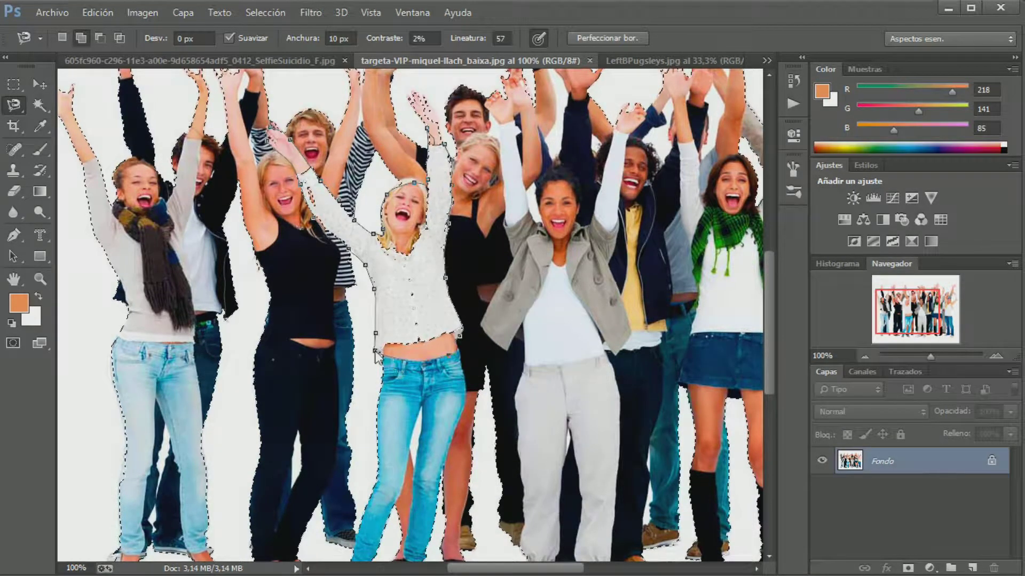
- Close the outline adding the blonde woman in white to the selection
left_click(376, 353)
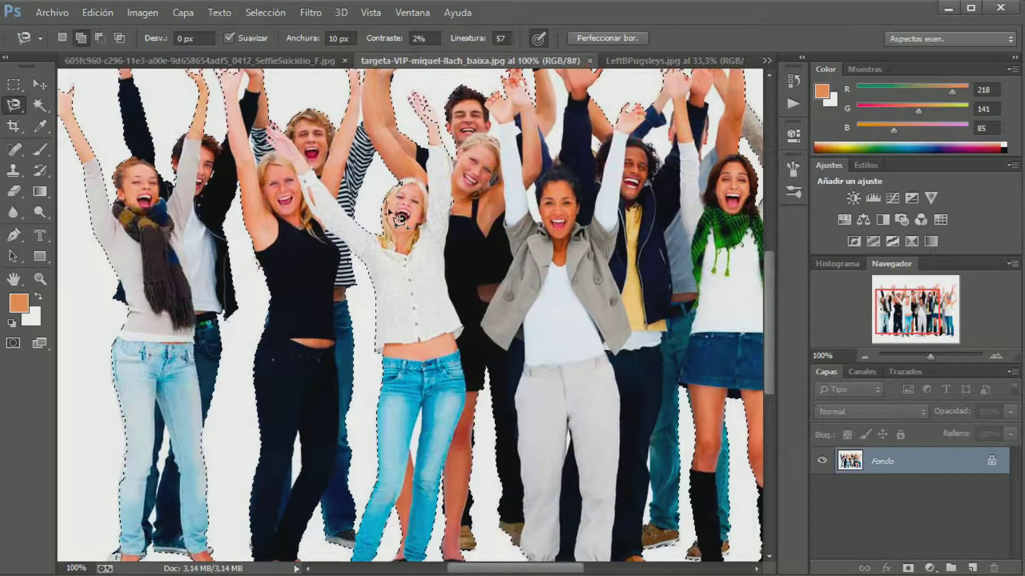
left_click(402, 172)
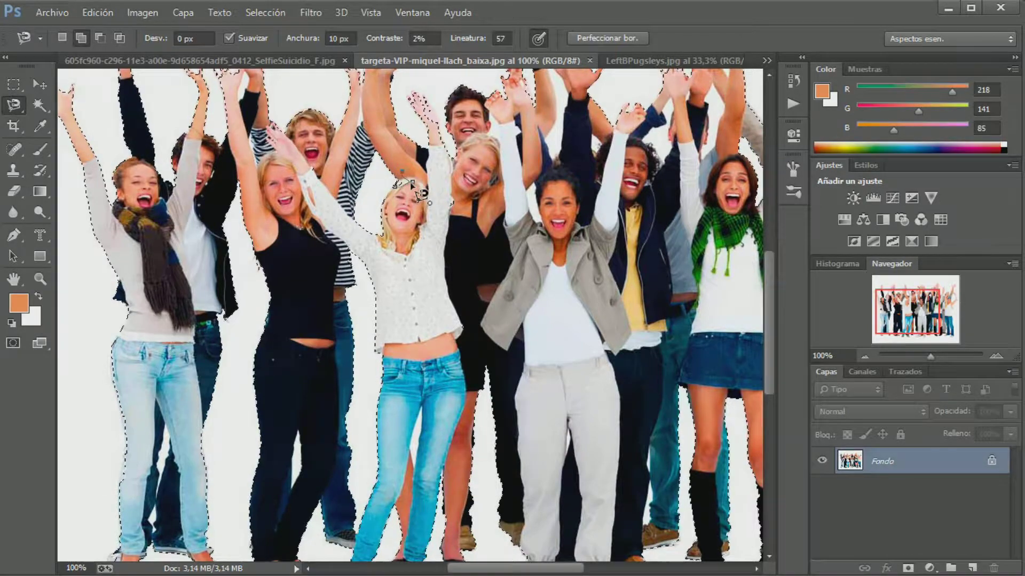
key("Escape")
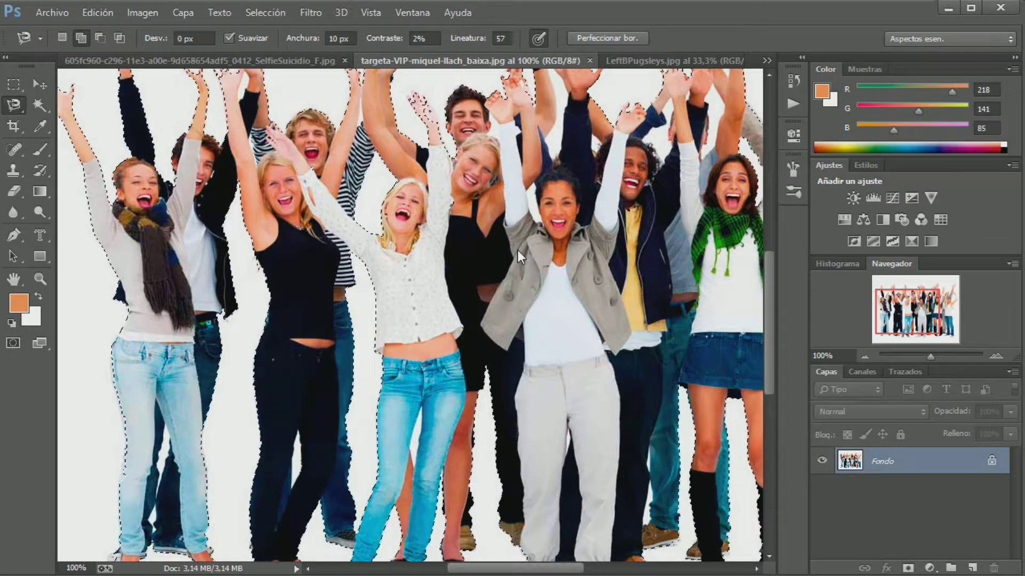
scroll(526, 309, "down", 2)
scroll(534, 368, "down", 1)
scroll(540, 422, "down", 1)
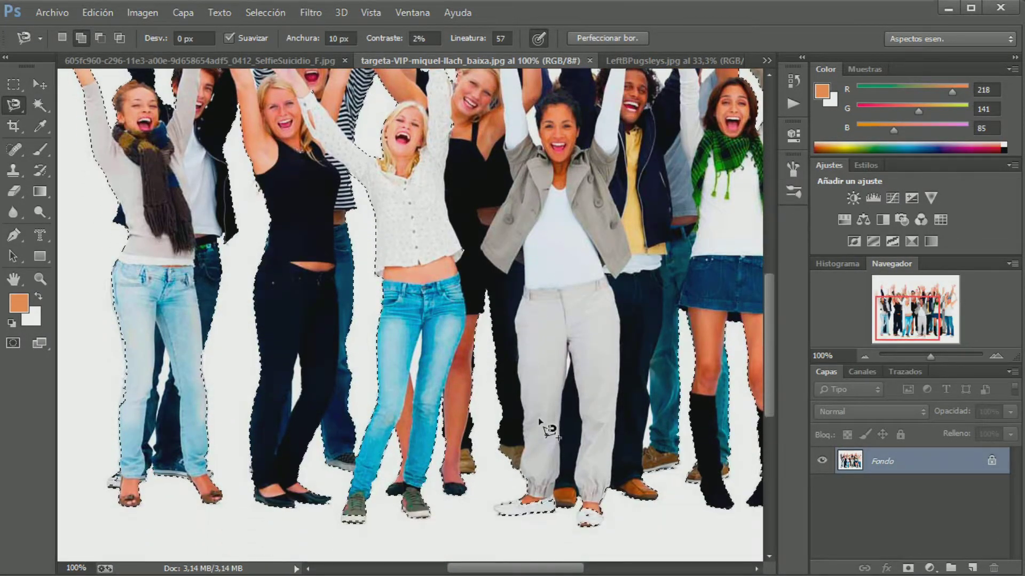
- Trace the white shoes at the bottom and add them to the selection
left_click(508, 516)
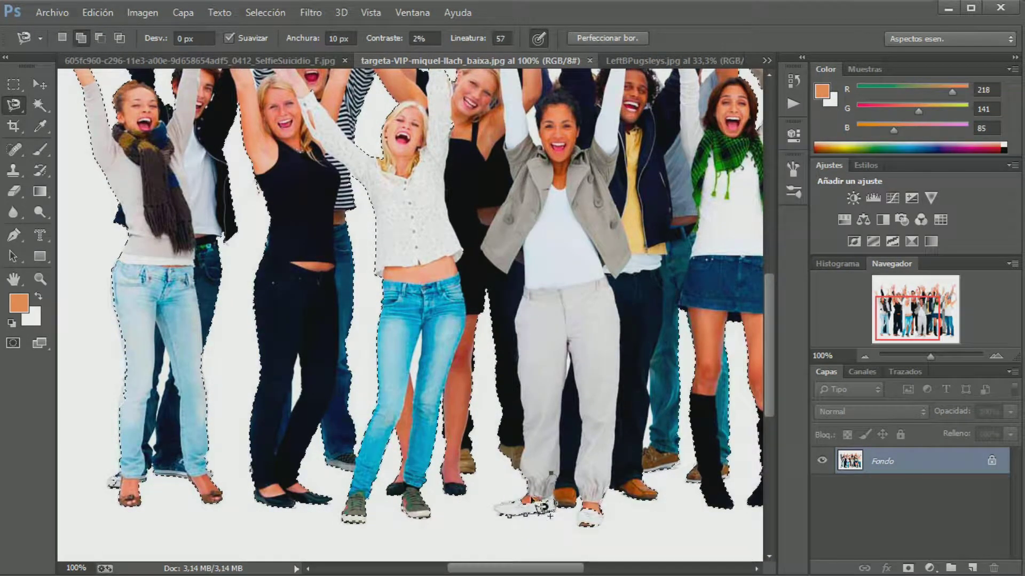
left_click(509, 516)
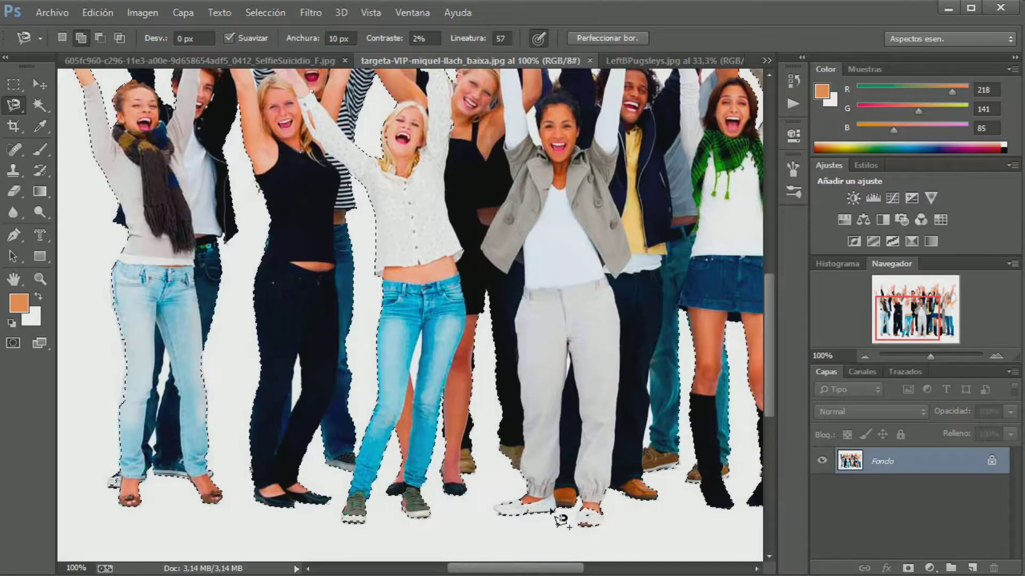
left_click(493, 506)
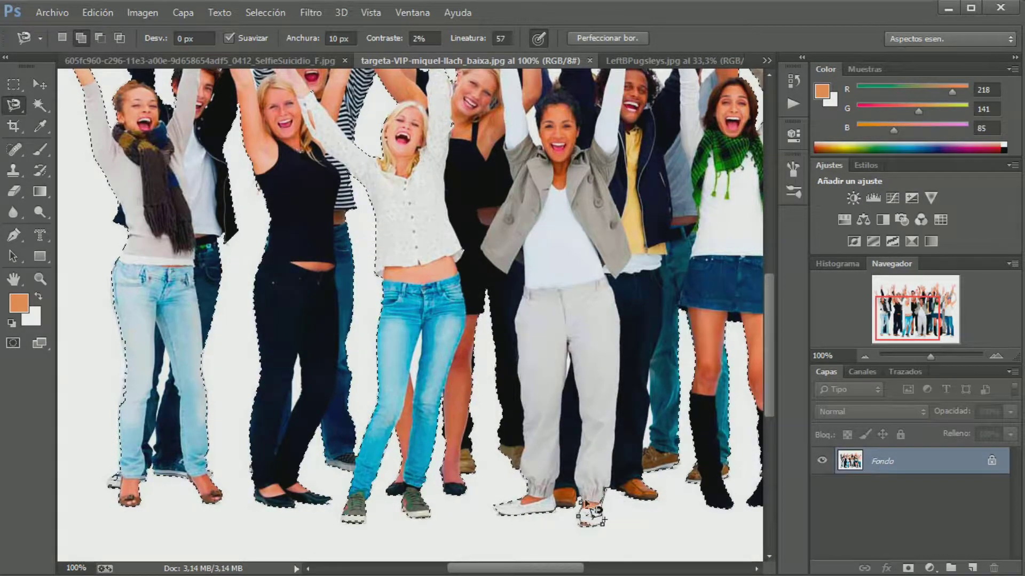
double_click(597, 504)
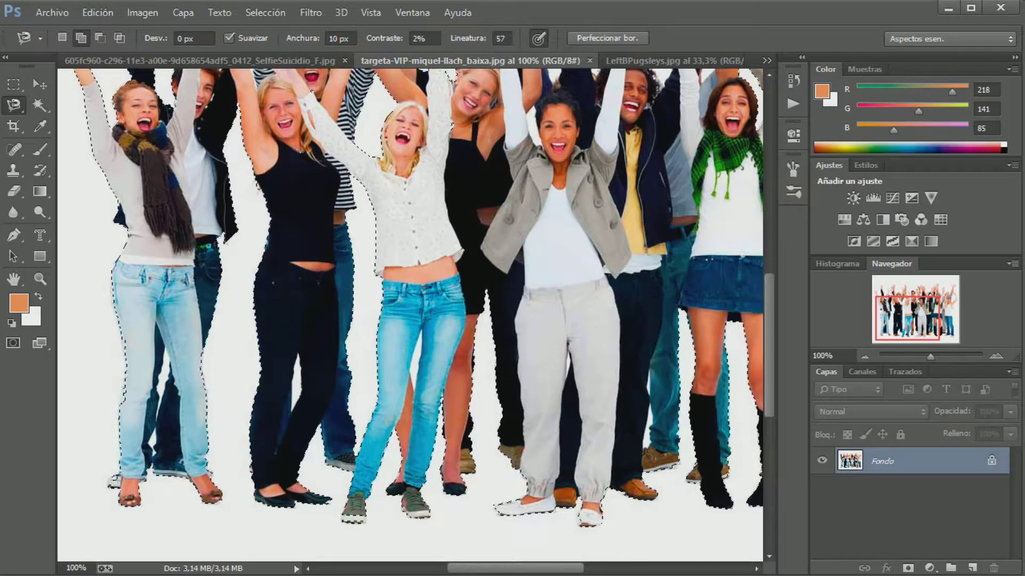
scroll(477, 483, "right", 5)
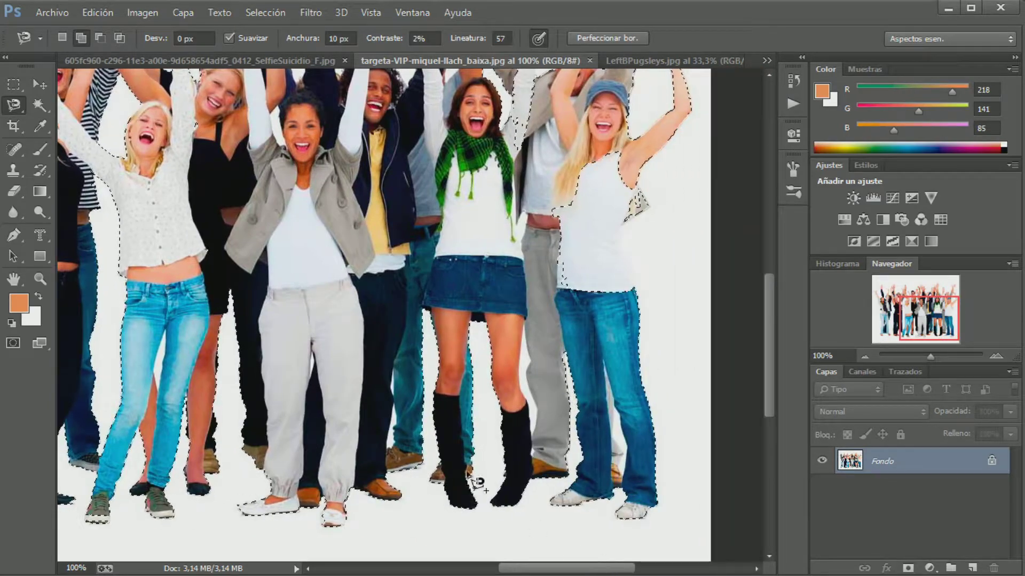
scroll(483, 469, "up", 1)
scroll(483, 469, "up", 1)
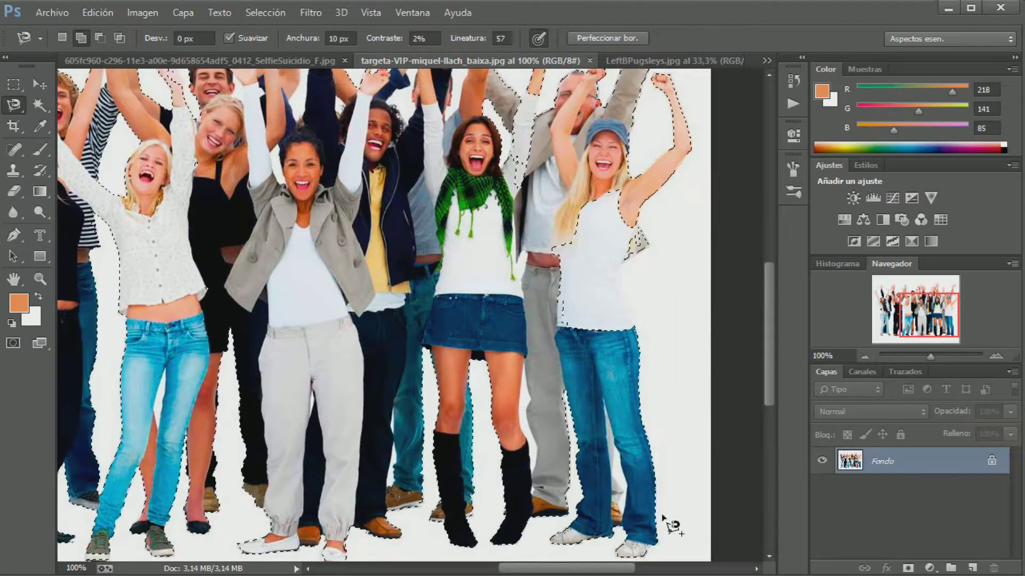
scroll(622, 569, "right", 1)
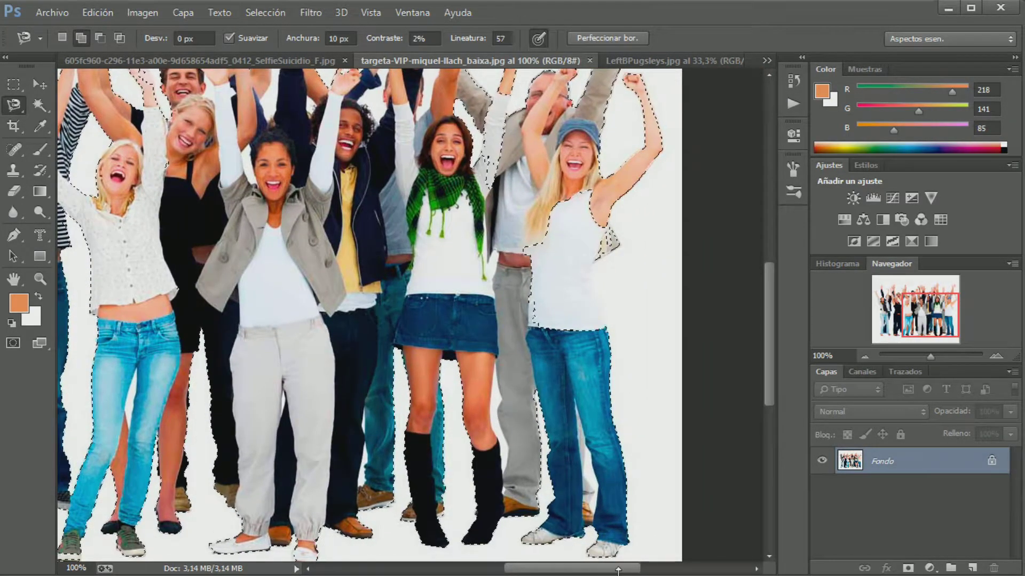
scroll(587, 460, "up", 1)
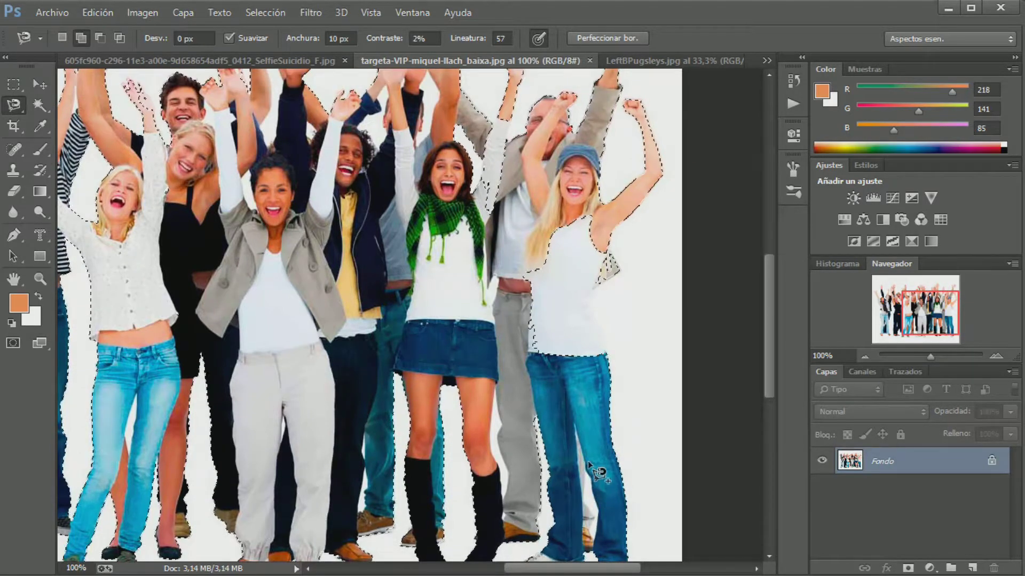
- Outline the right-hand woman's side and close it into the group selection
left_click(606, 353)
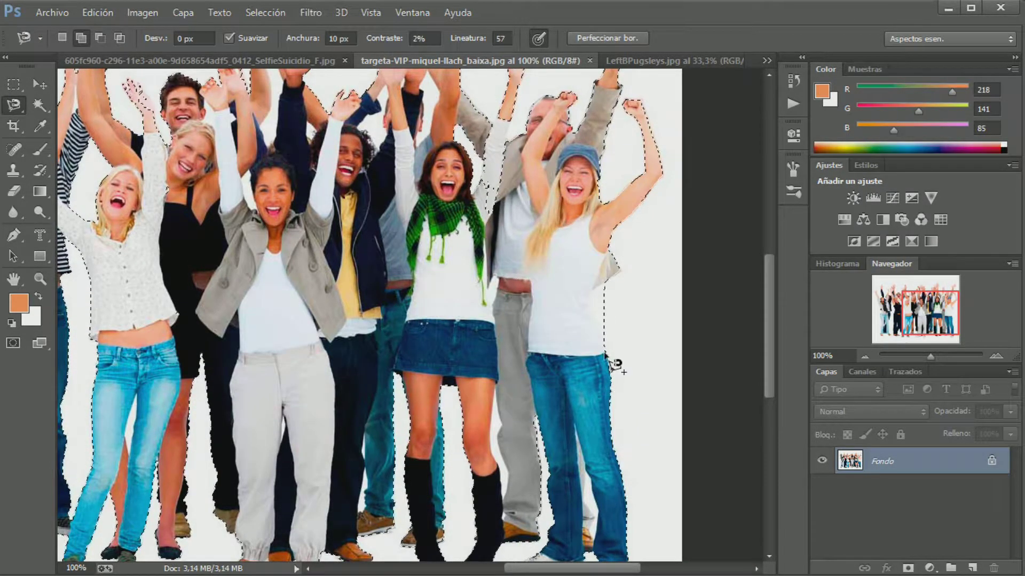
key("Return")
scroll(561, 320, "up", 3)
scroll(562, 320, "up", 2)
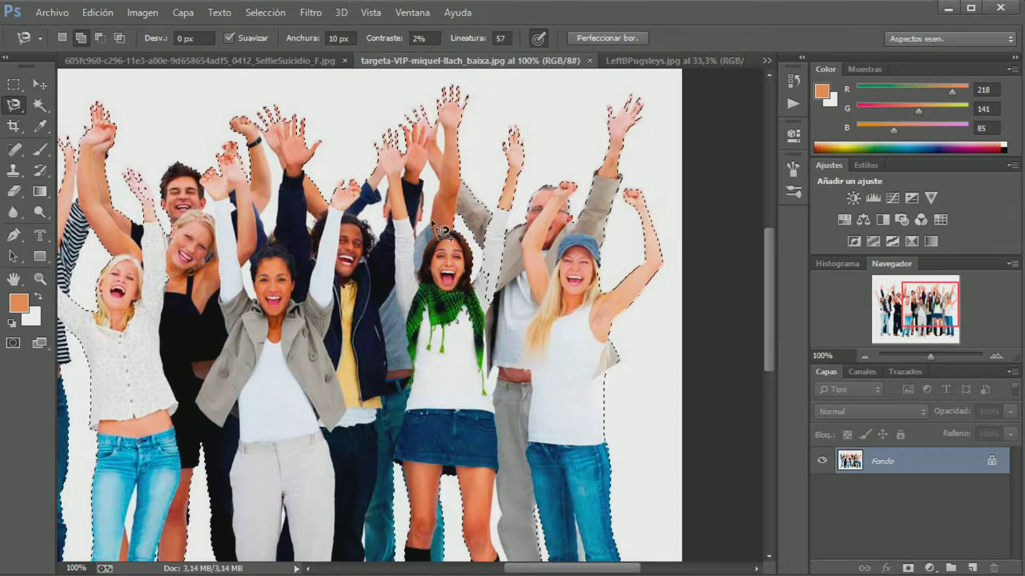
scroll(579, 395, "up", 2)
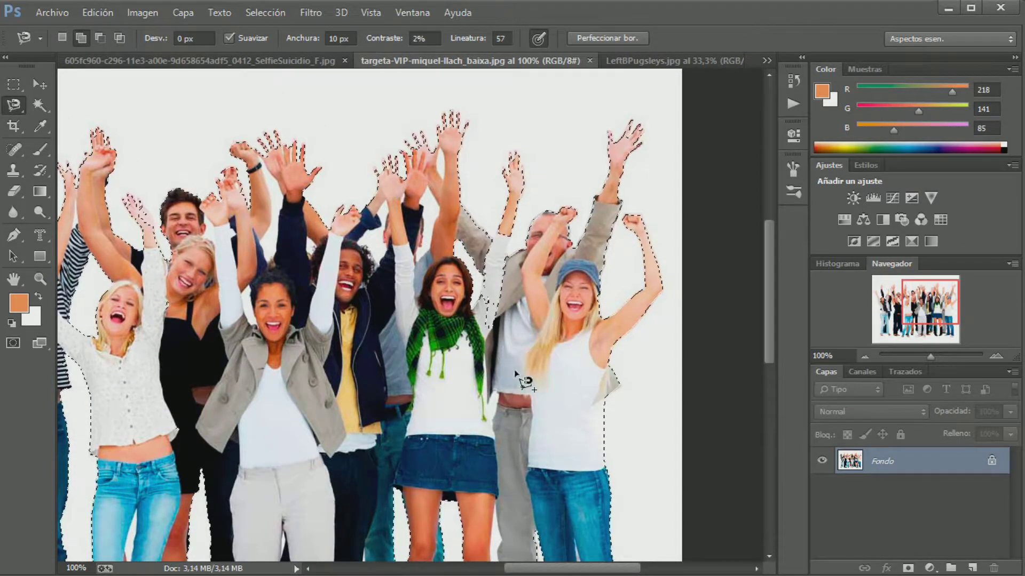
left_click_drag(580, 571, 565, 571)
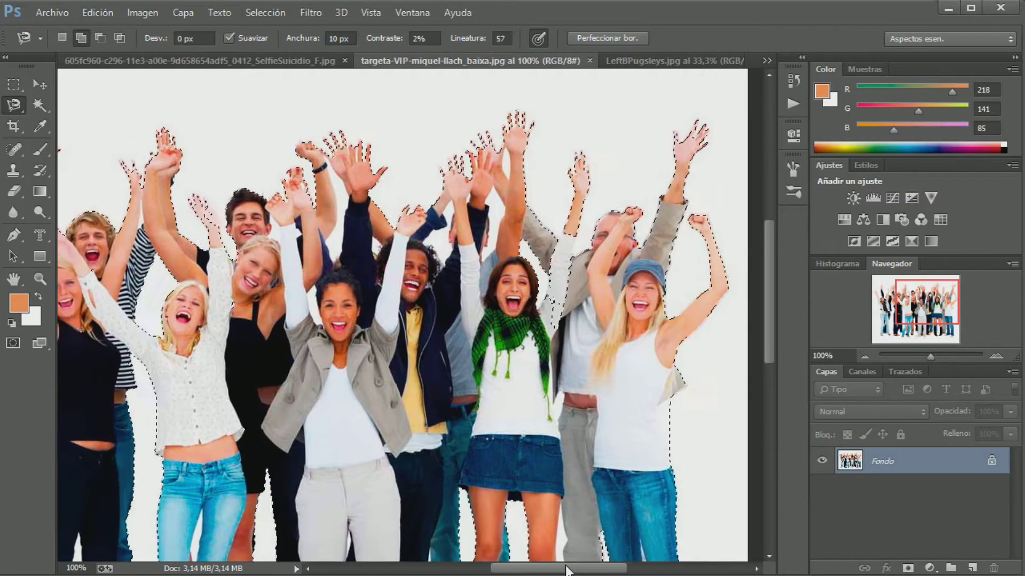
scroll(584, 435, "down", 3)
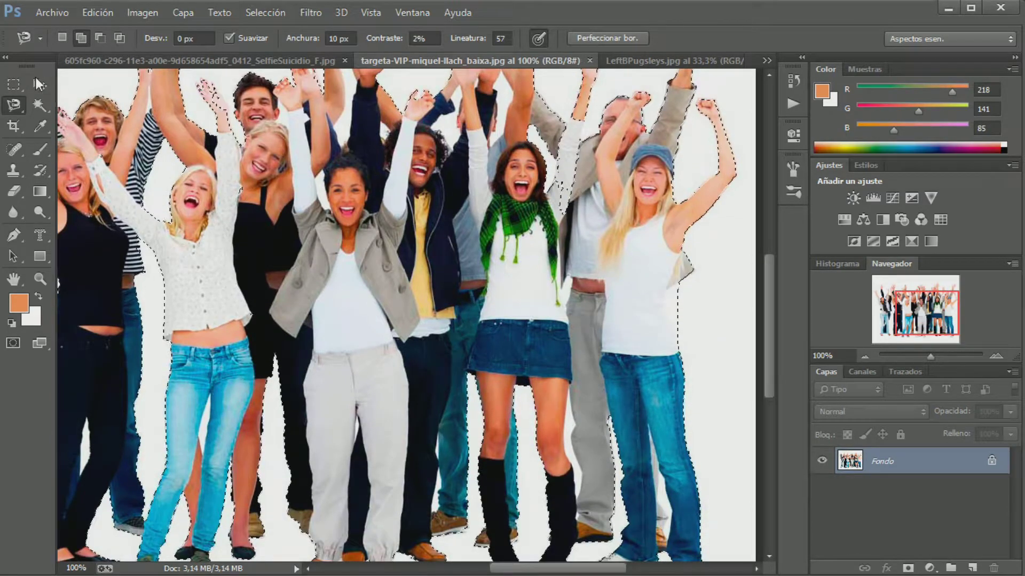
left_click(40, 105)
- In Subtract mode, remove the two white background gaps beside the grey trousers from the selection
left_click(100, 37)
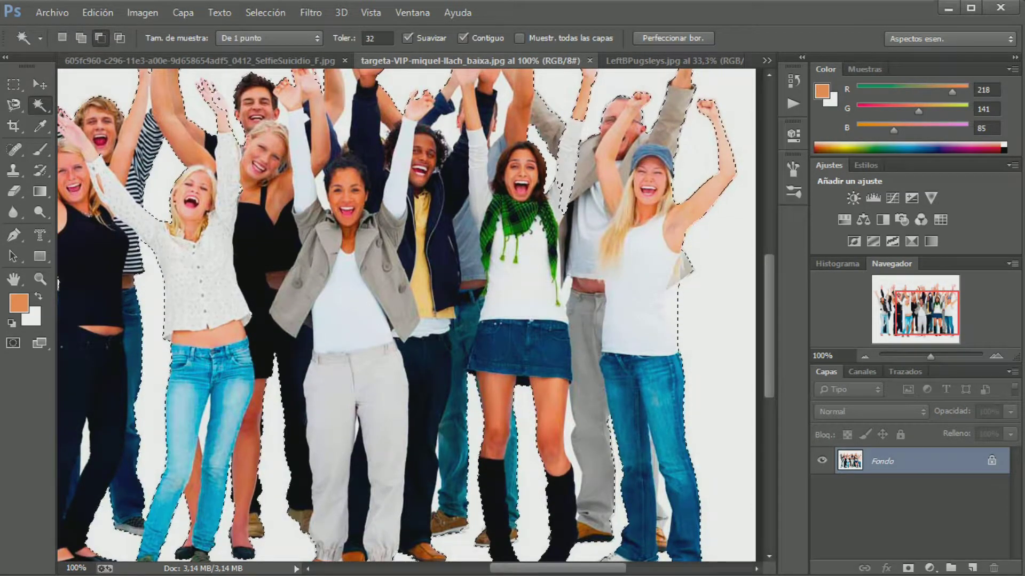
left_click_drag(496, 568, 470, 569)
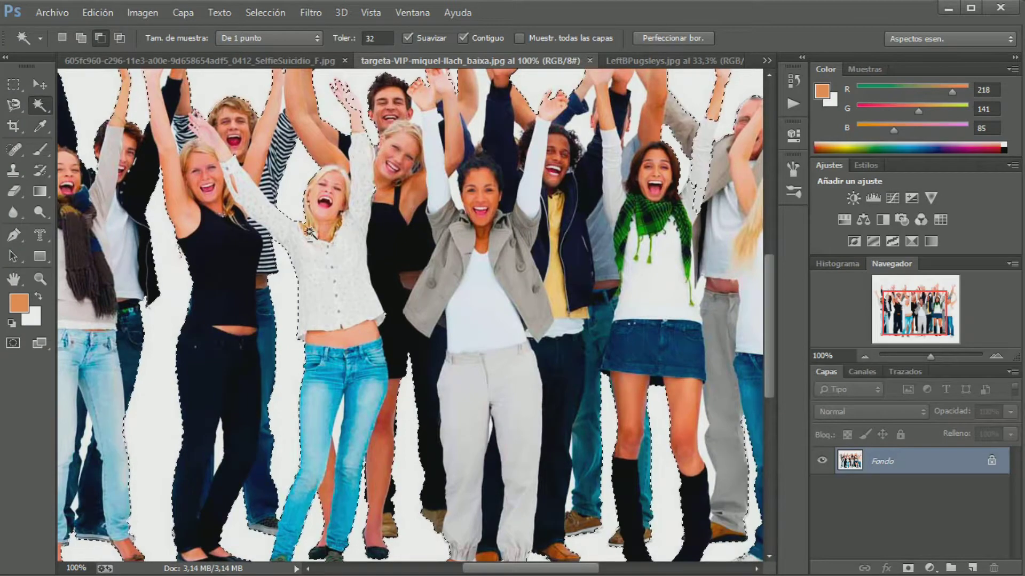
scroll(426, 271, "up", 3)
scroll(426, 271, "up", 1)
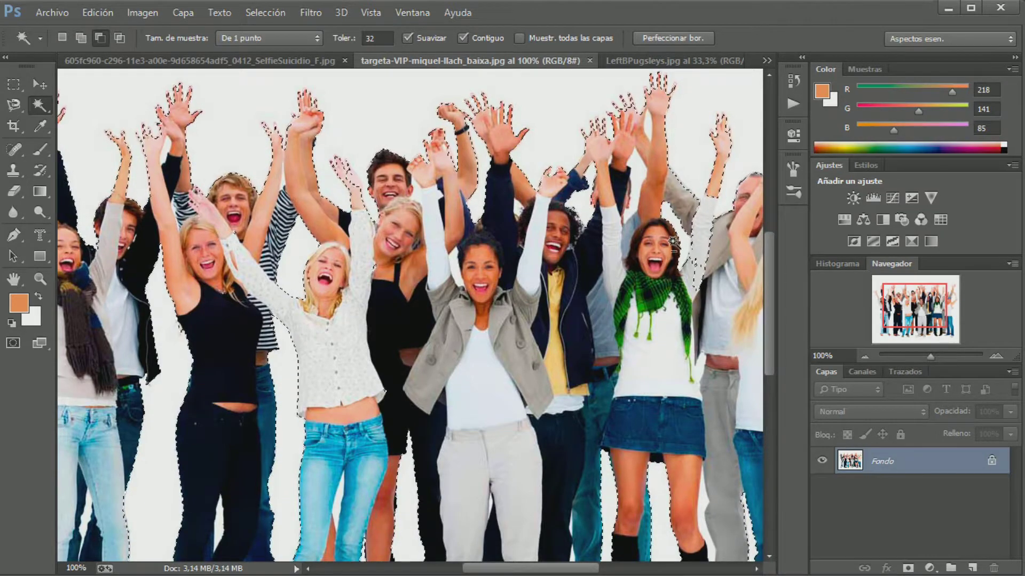
scroll(696, 384, "down", 1)
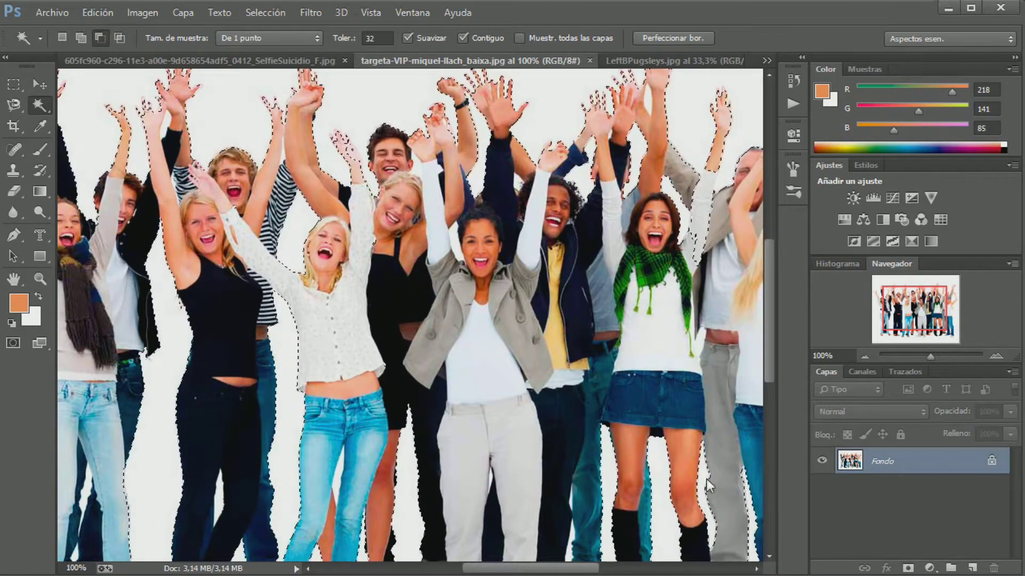
scroll(775, 517, "down", 1)
scroll(405, 449, "down", 1)
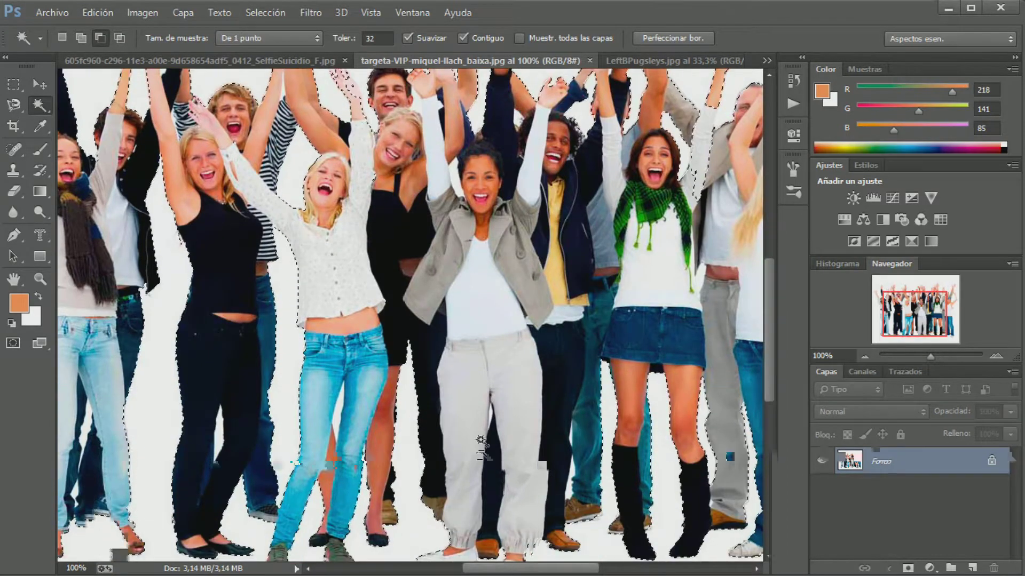
scroll(240, 414, "left", 2)
scroll(277, 414, "left", 2)
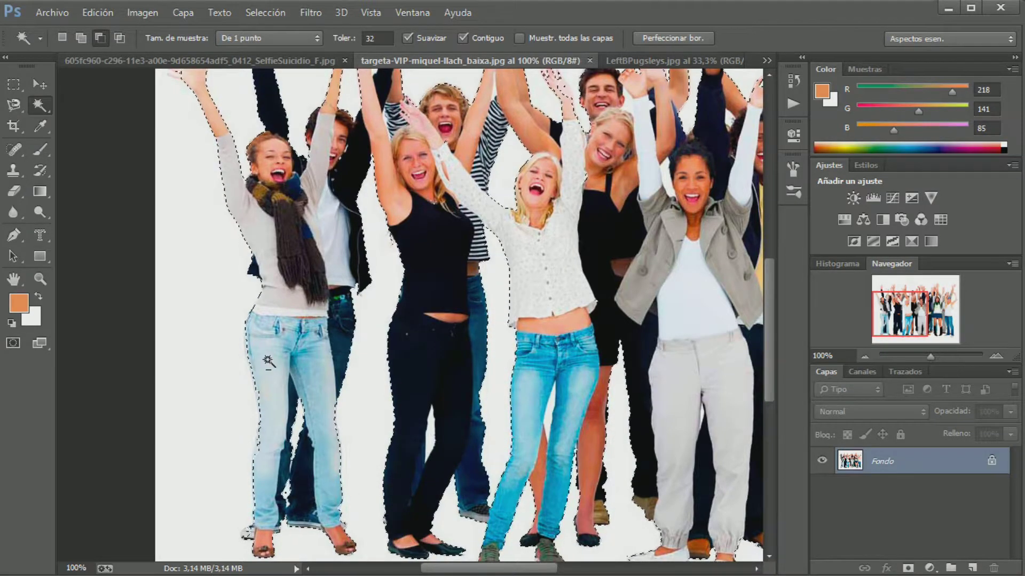
scroll(314, 308, "up", 1)
left_click_drag(491, 569, 580, 572)
scroll(483, 411, "up", 1)
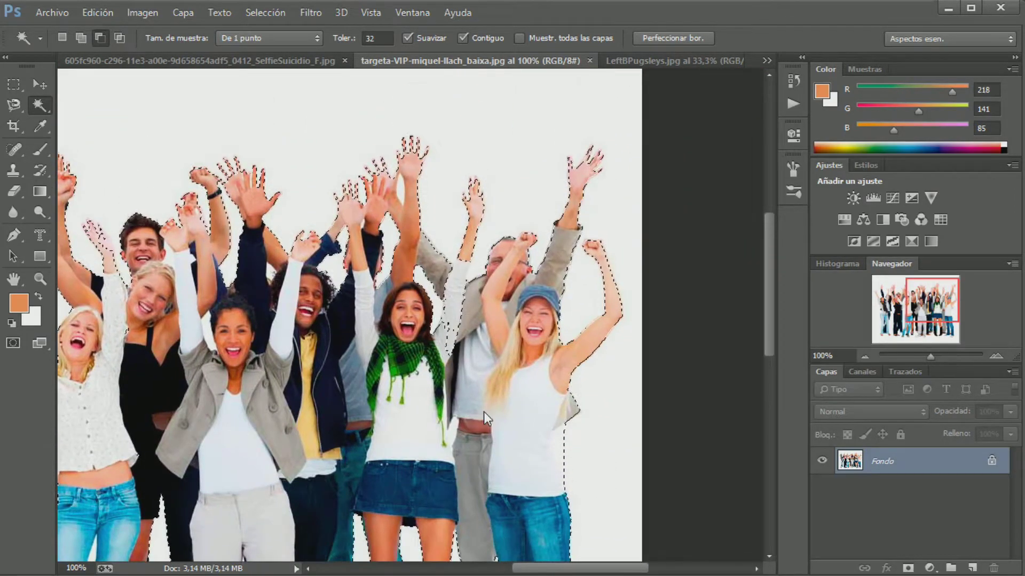
left_click(455, 441)
left_click(496, 469, "alt")
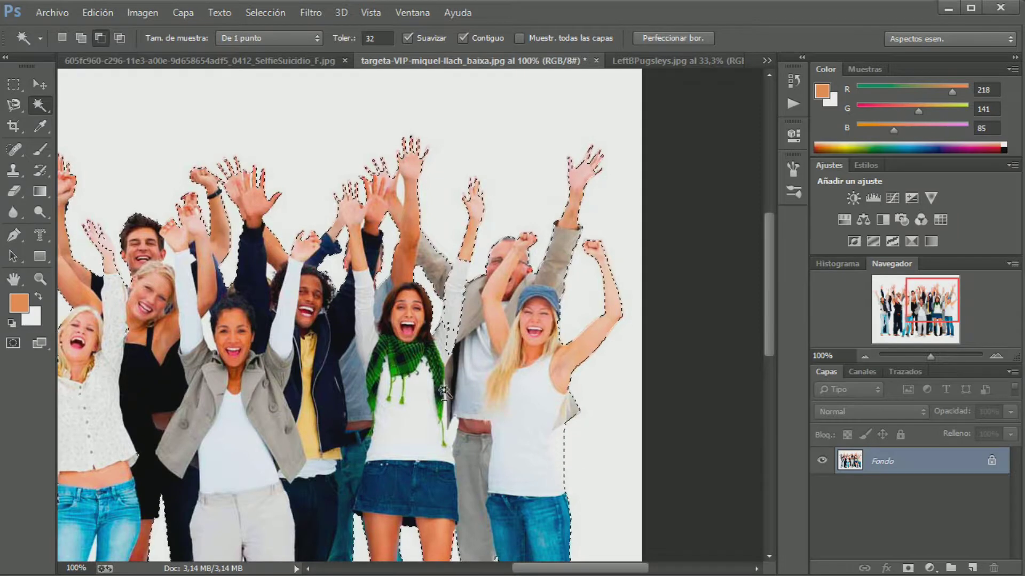
- Magnetic-lasso along the scarf woman's raised arm, merging those outlines into the people selection
left_click(14, 105)
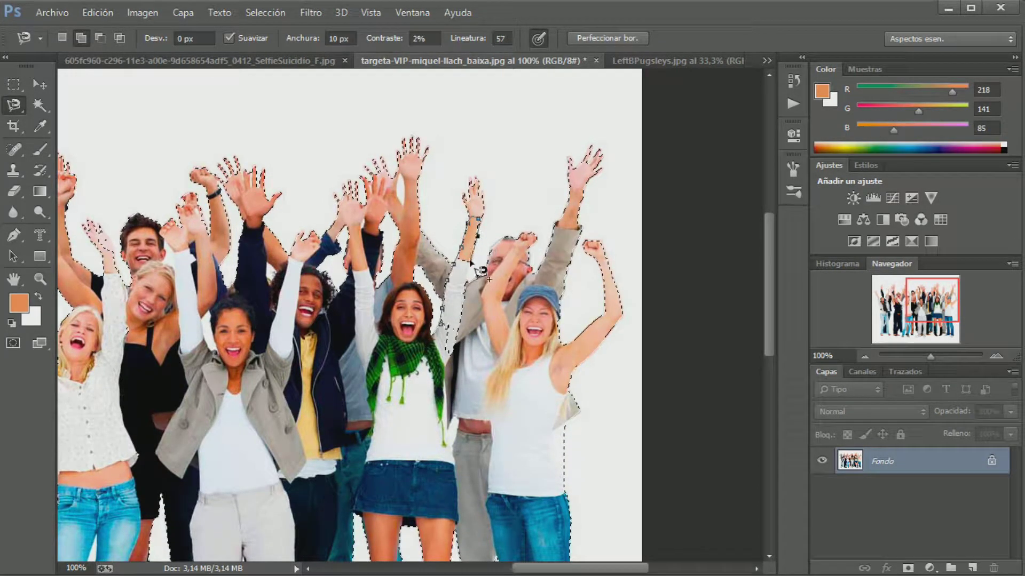
double_click(442, 328)
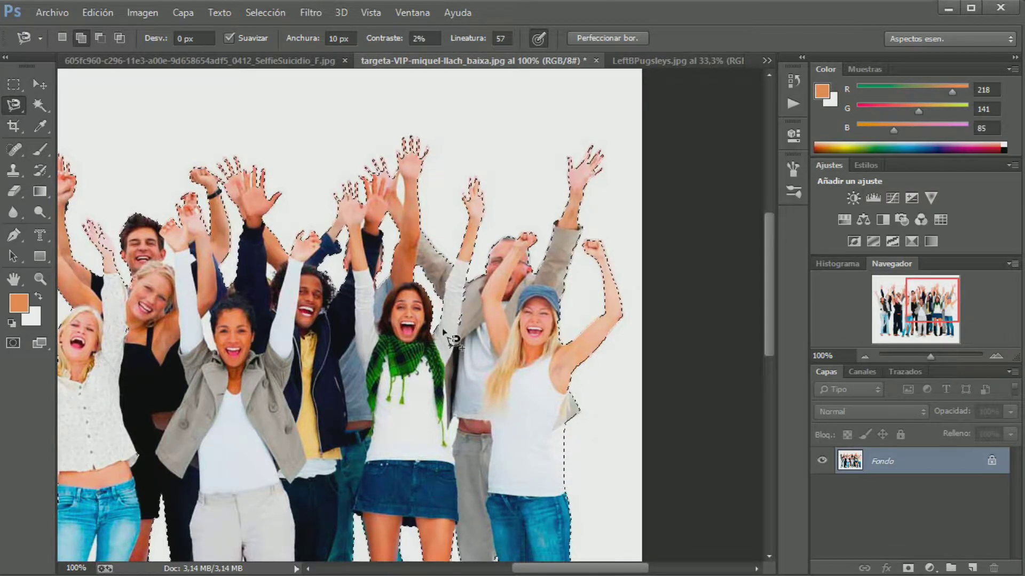
double_click(471, 289)
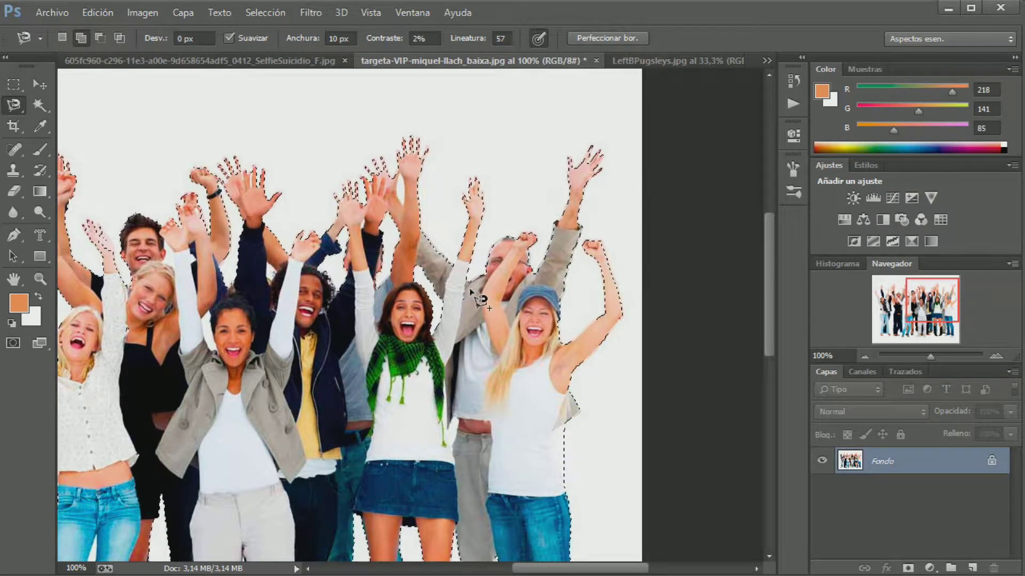
left_click(471, 297)
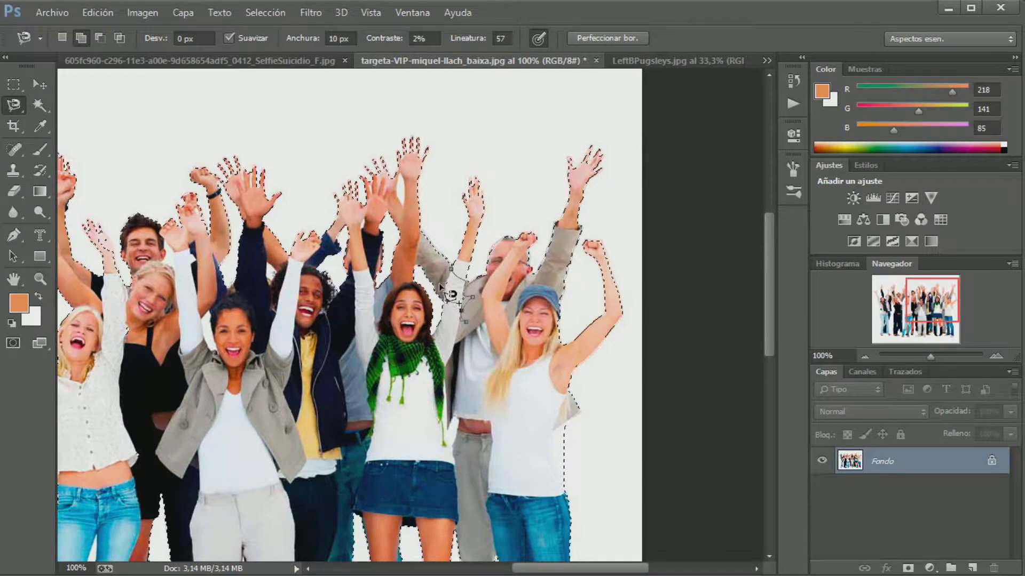
key("Escape")
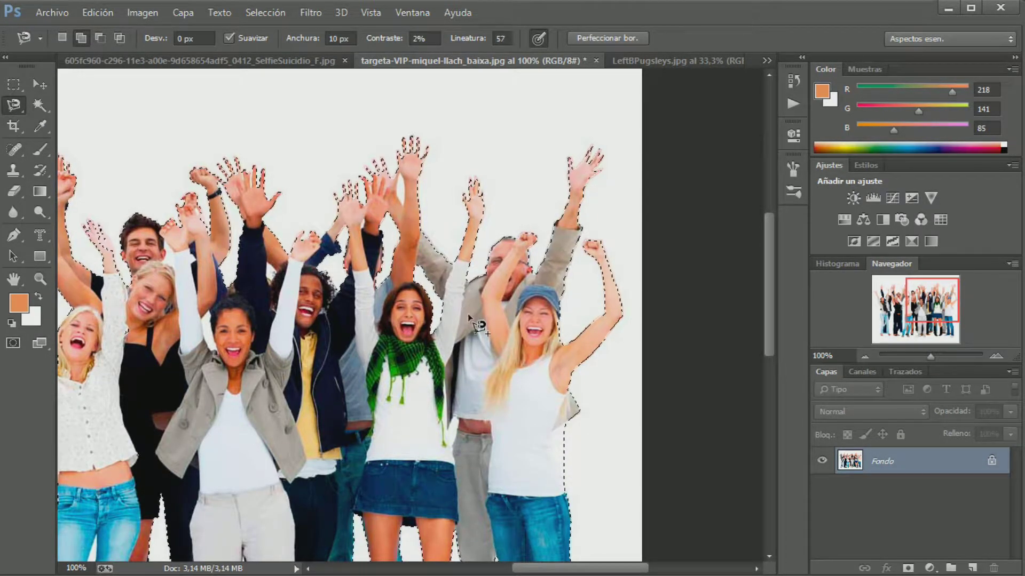
scroll(514, 355, "down", 1)
scroll(513, 353, "down", 2)
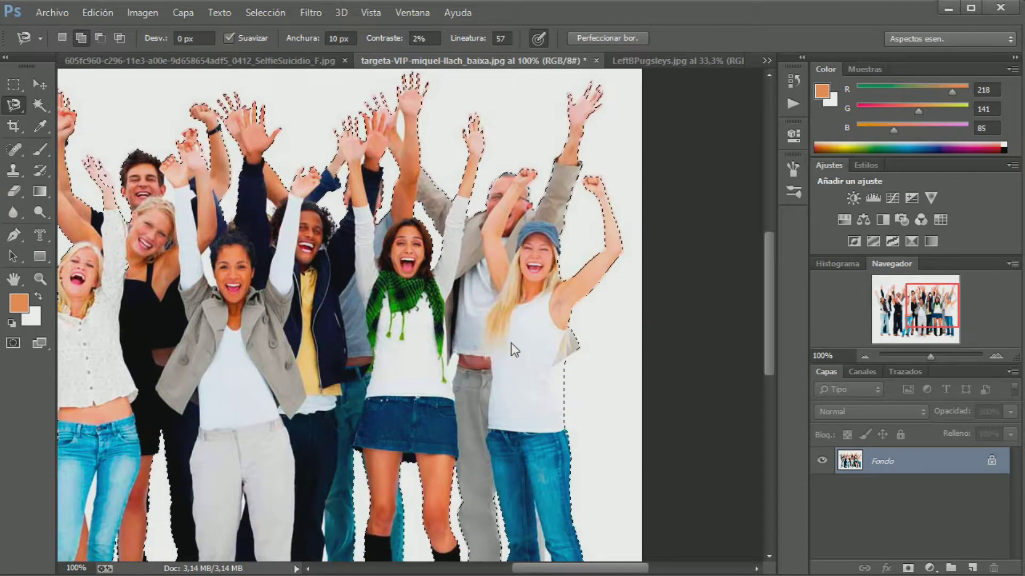
- Cut the selected group out of the cheering photo and zoom out to the whole image
key("BackSpace")
key("ctrl+d")
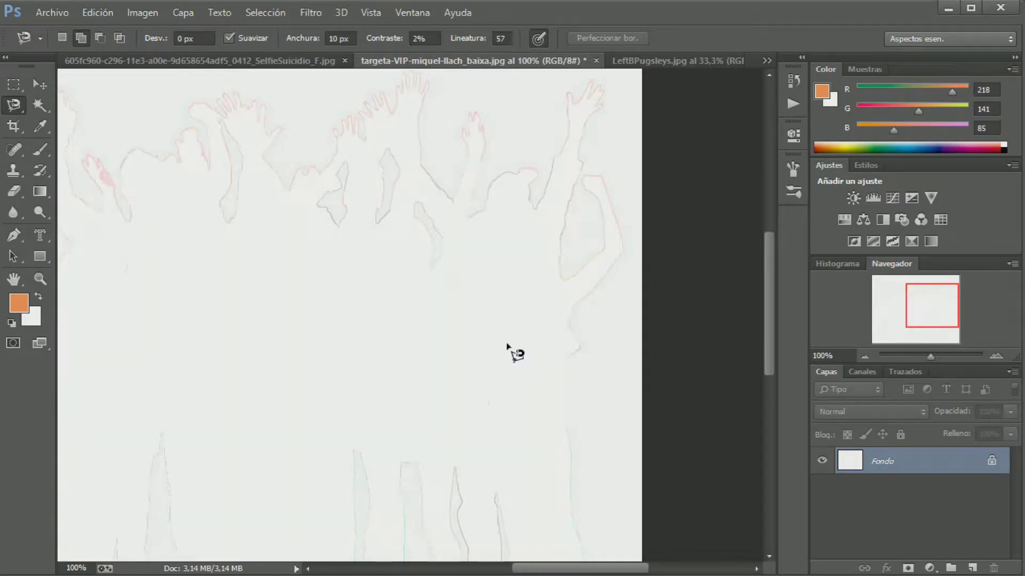
scroll(715, 491, "right", 3)
scroll(645, 480, "up", 3)
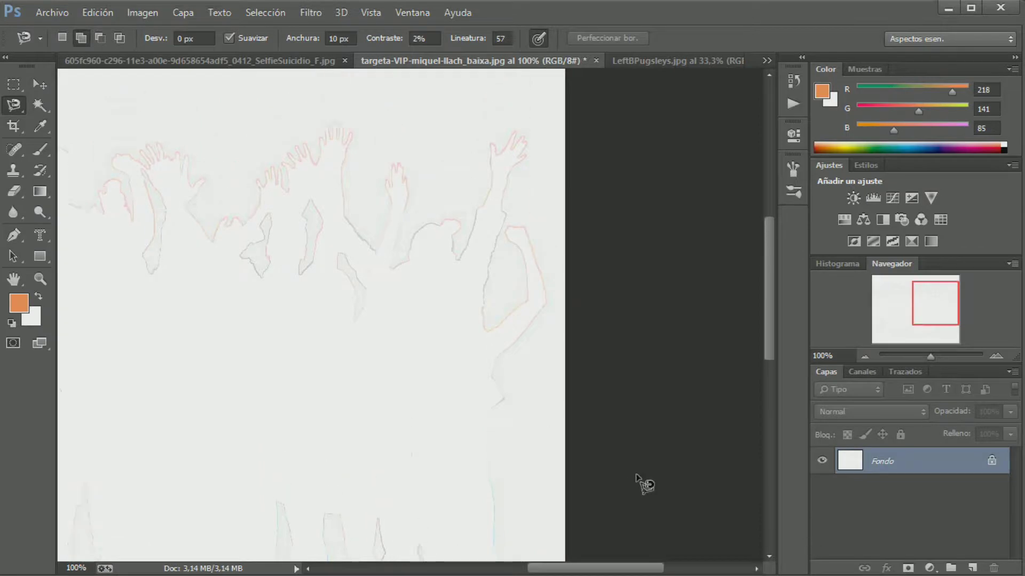
left_click_drag(587, 569, 488, 559)
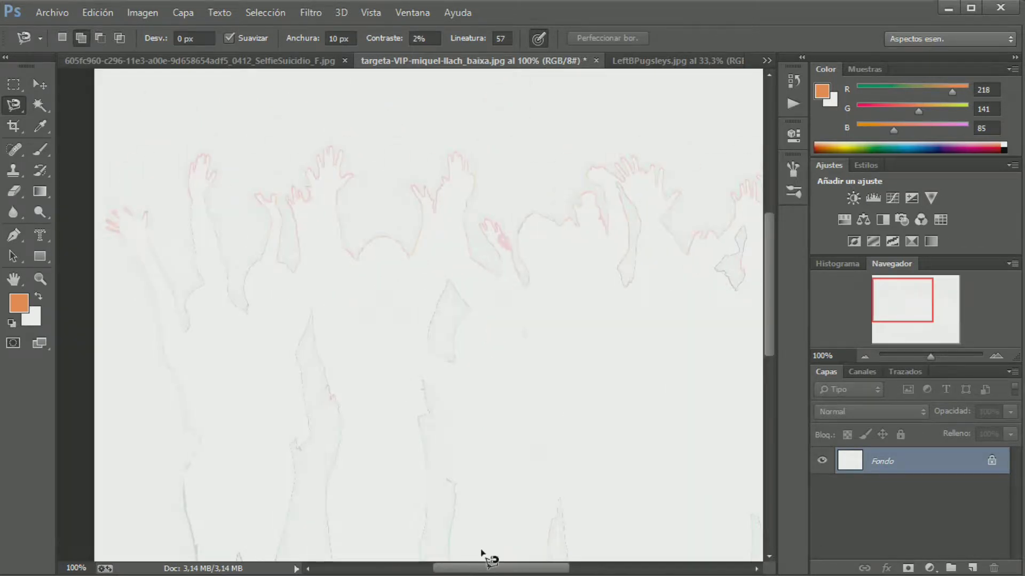
left_click(861, 357)
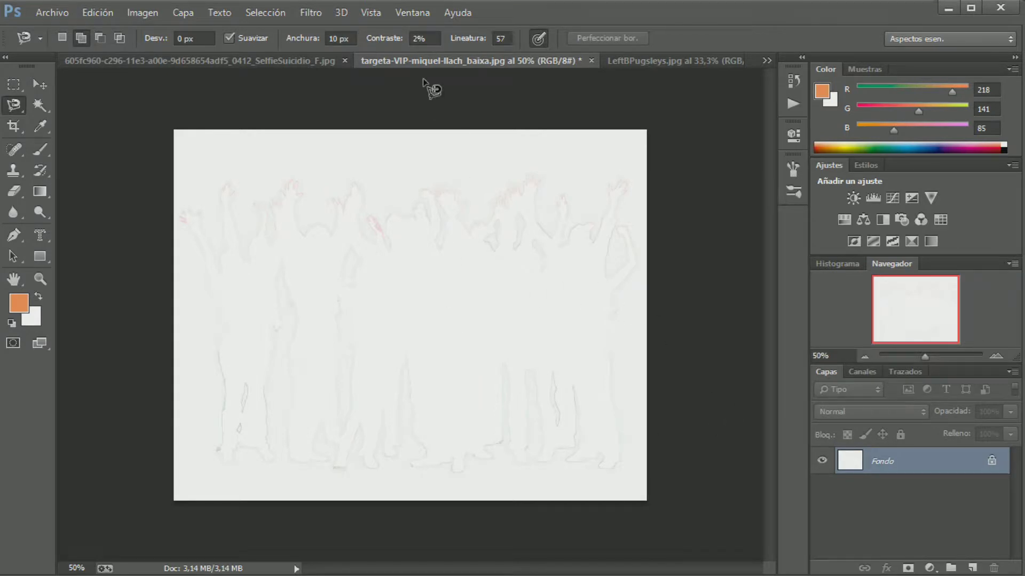
- Paste the group onto the LeftBPugsleys street photo as a new layer and move it right and down
left_click(661, 61)
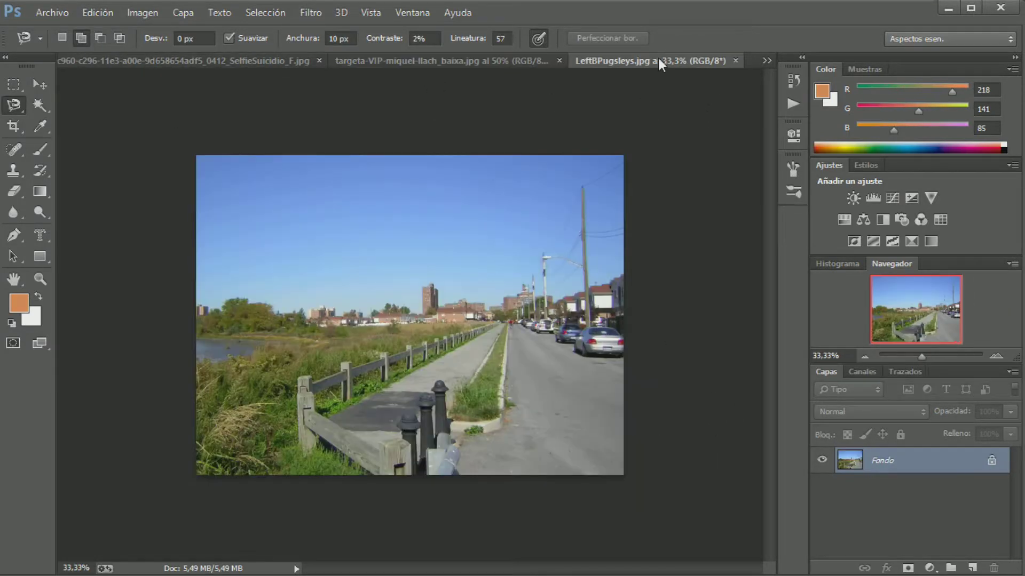
left_click(993, 350)
key("ctrl+v")
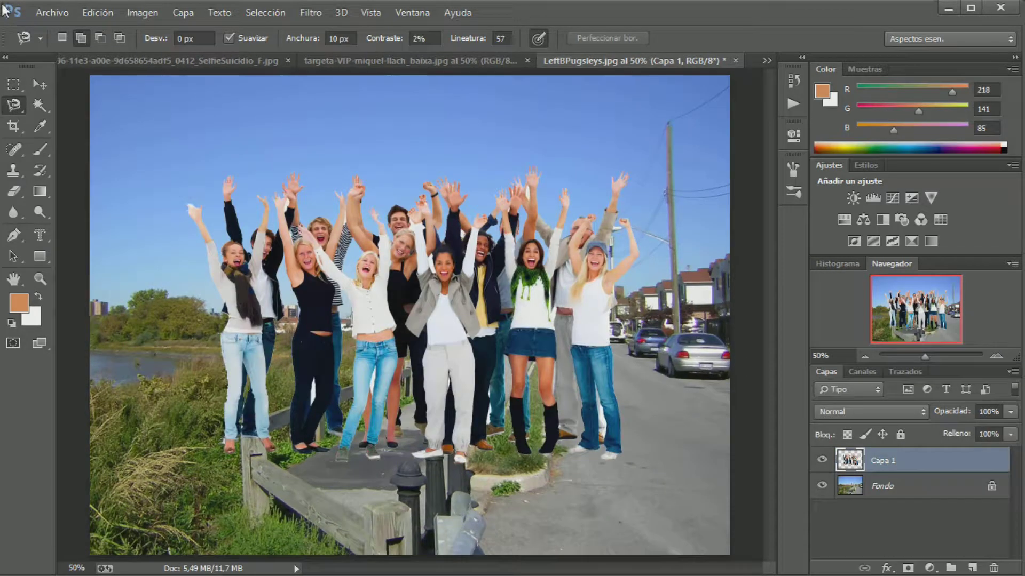
left_click(39, 84)
left_click_drag(377, 310, 436, 323)
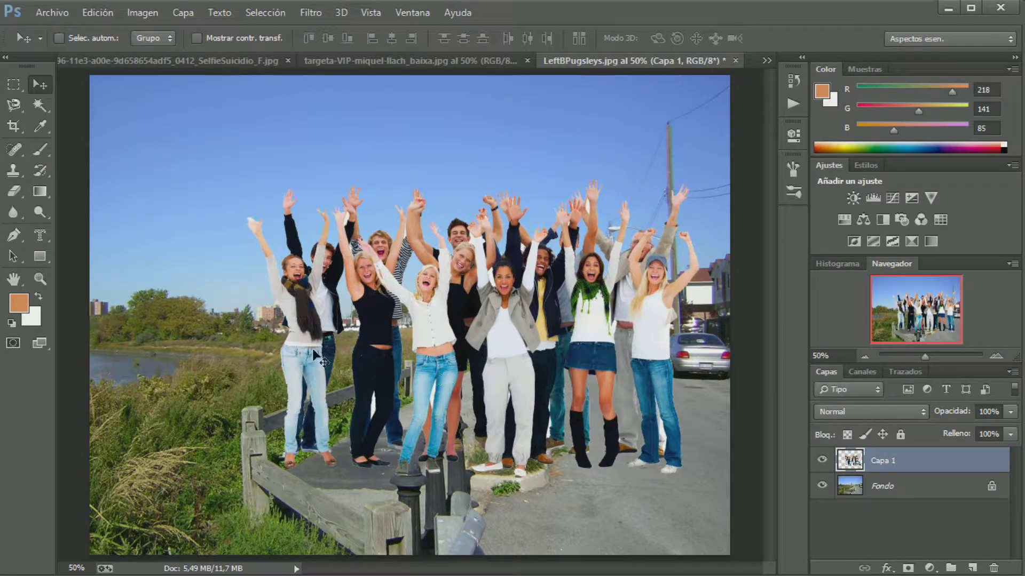
left_click(142, 12)
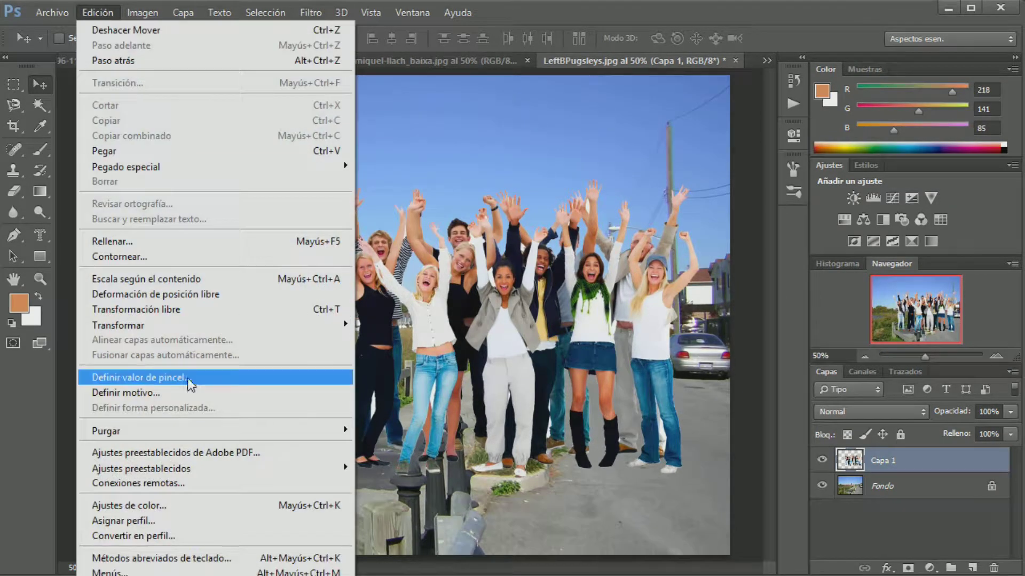
- Free-transform the people layer, shrinking the group to about half size
left_click(160, 310)
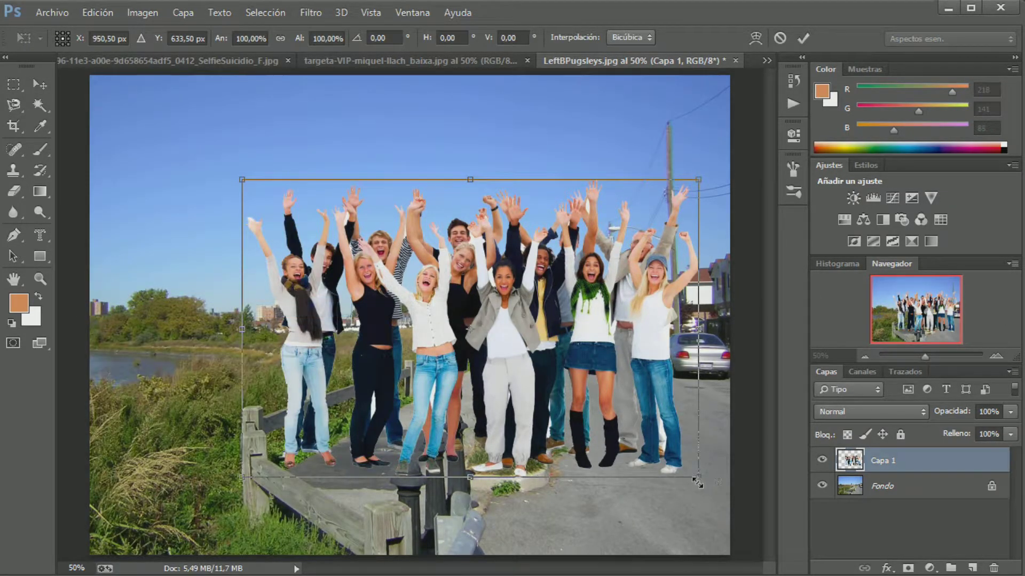
left_click_drag(696, 478, 559, 412)
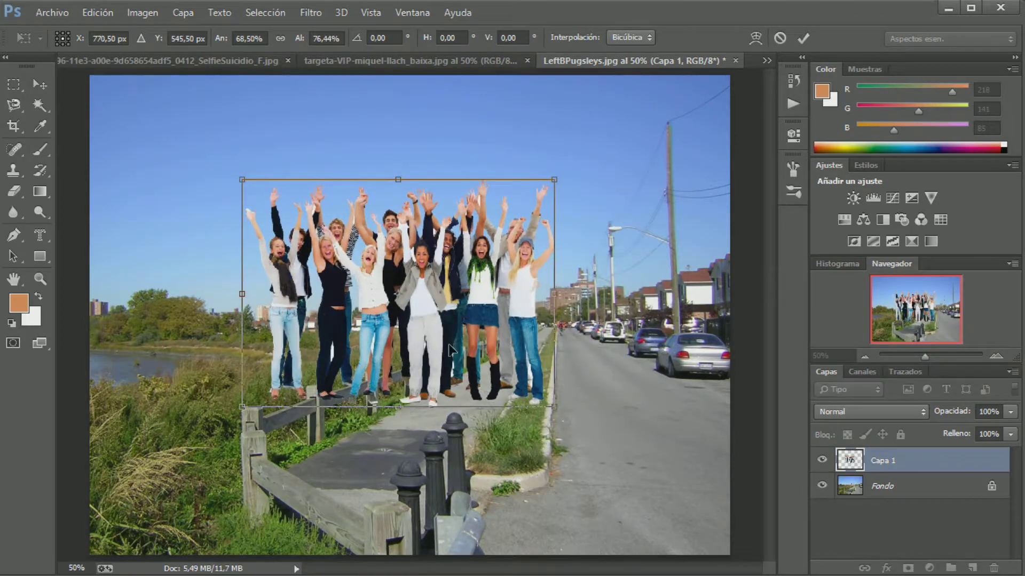
mouse_move(452, 345)
left_mouse_down()
mouse_move(558, 376)
mouse_move(572, 361)
left_mouse_up()
left_click_drag(674, 422, 593, 348)
mouse_move(479, 331)
left_mouse_down()
mouse_move(556, 394)
mouse_move(611, 419)
mouse_move(564, 373)
mouse_move(628, 409)
left_mouse_up()
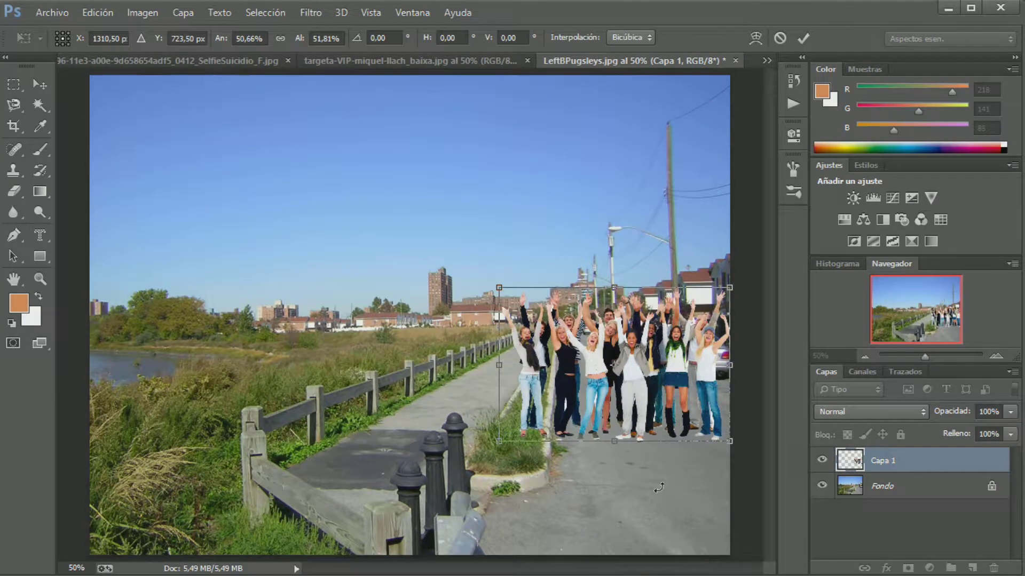
- Fine-tune the group's size and position on the road, then apply the transformation
left_click_drag(621, 419, 576, 381)
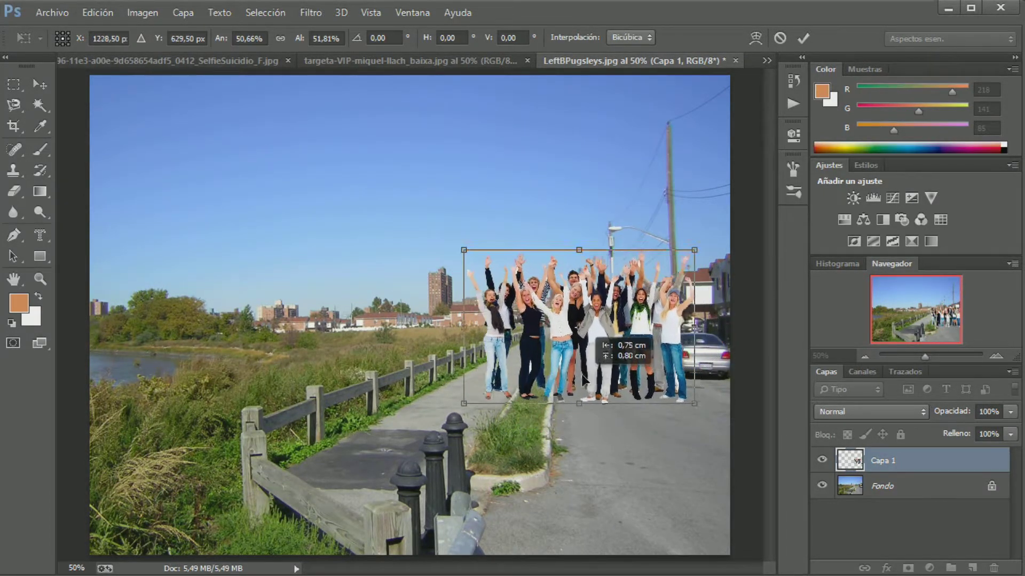
left_click_drag(684, 404, 652, 386)
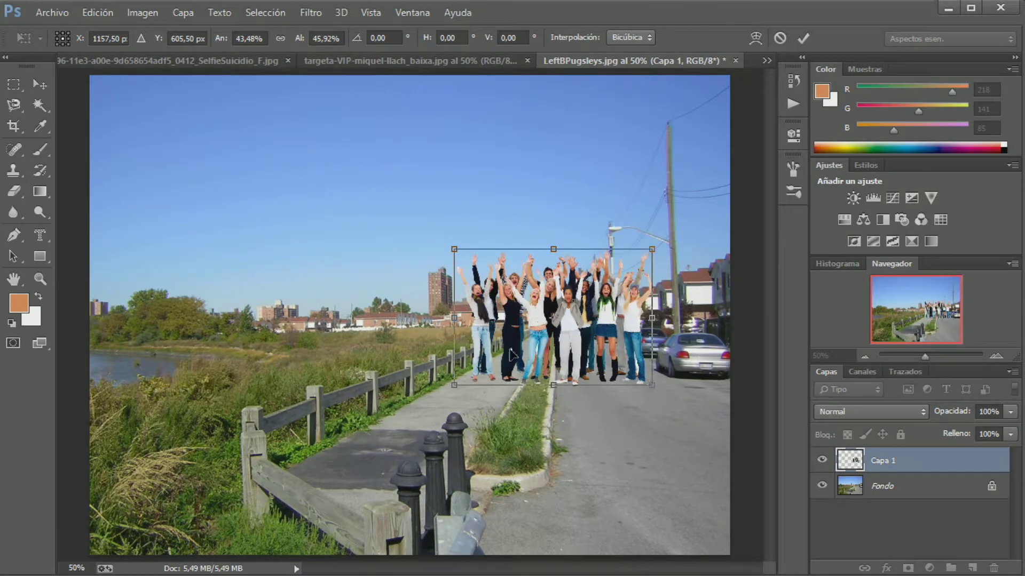
mouse_move(526, 375)
left_mouse_down()
mouse_move(576, 430)
mouse_move(530, 354)
left_mouse_up()
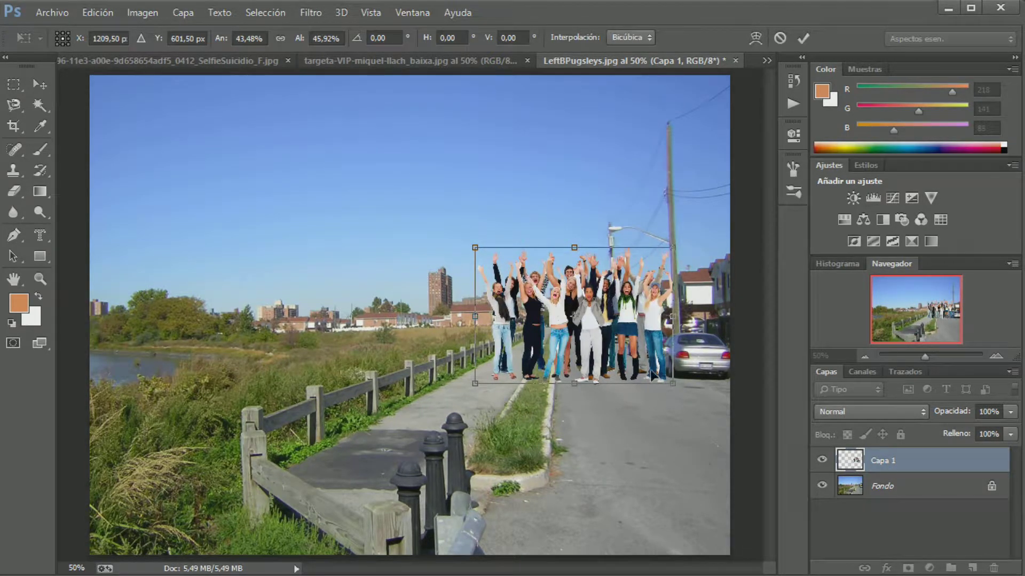
mouse_move(652, 375)
left_mouse_down()
mouse_move(652, 386)
mouse_move(711, 433)
left_mouse_up()
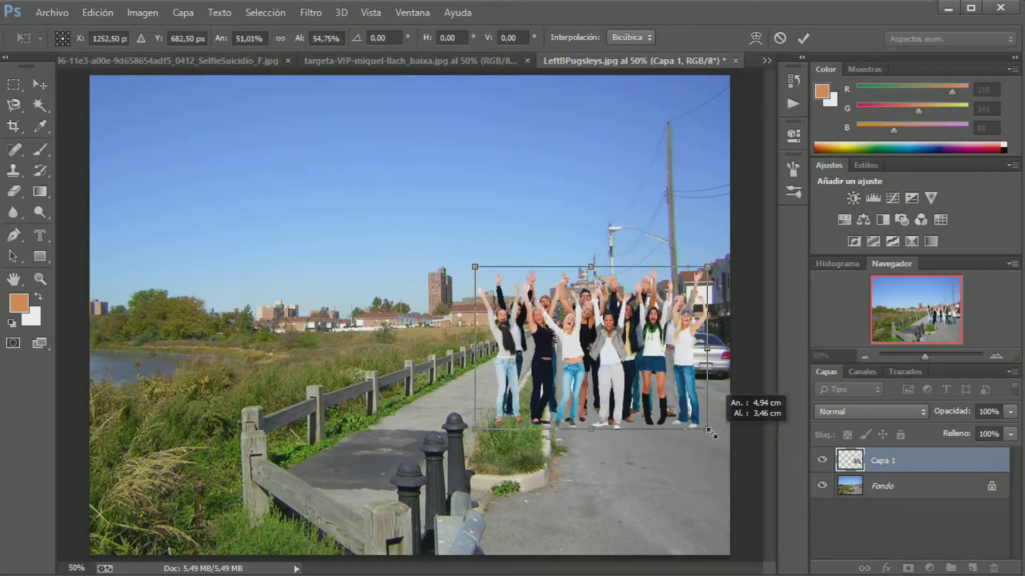
left_click_drag(655, 382, 648, 370)
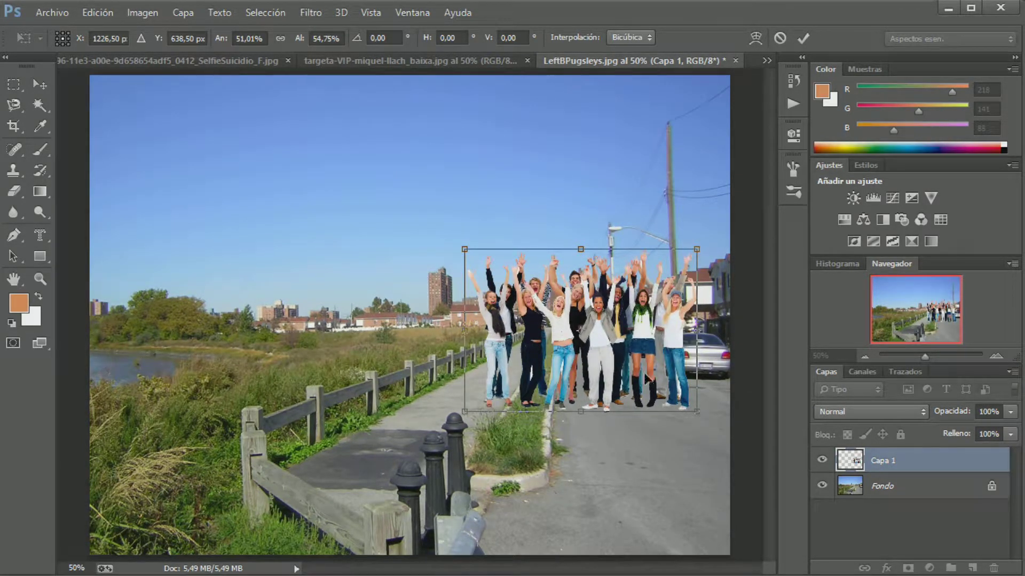
left_click(40, 105)
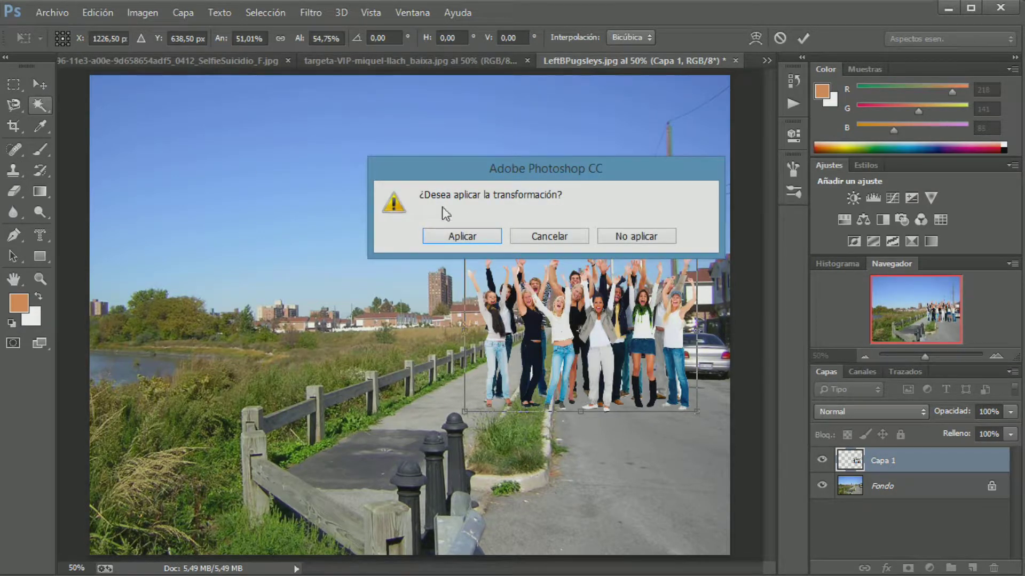
left_click(452, 237)
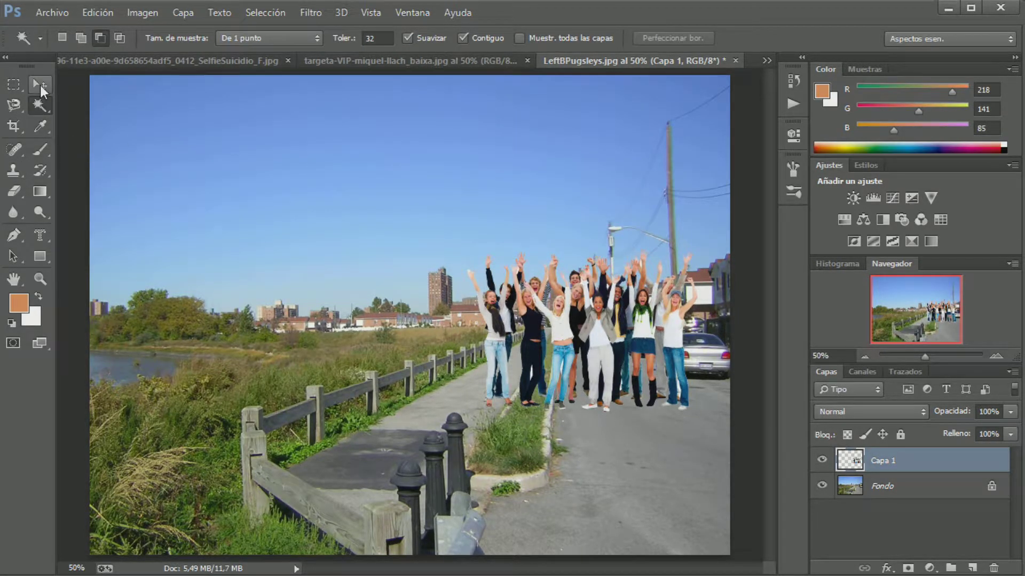
- Zoom the view to 200% on the group to inspect its cut-out edges
left_click(40, 84)
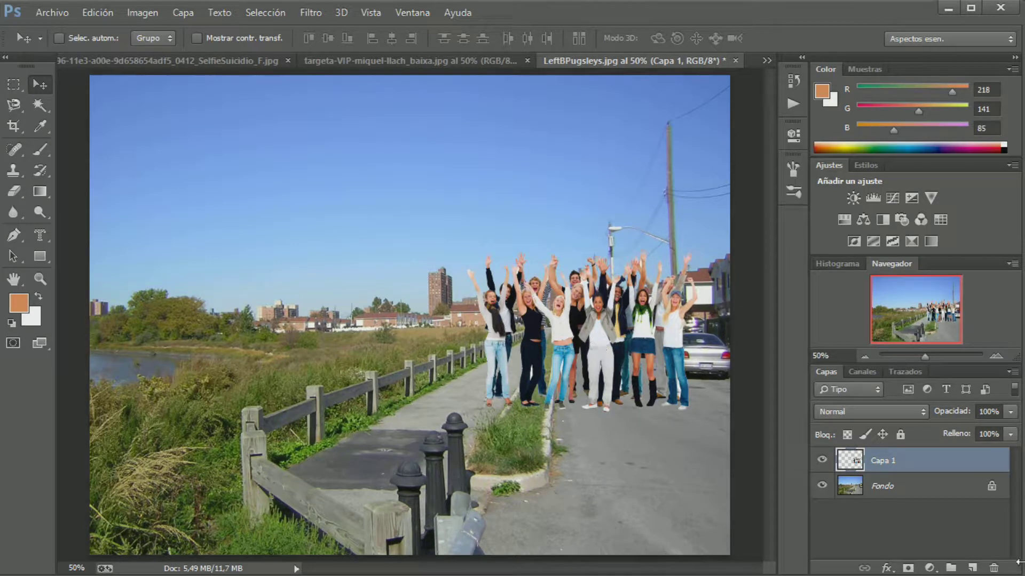
left_click(994, 355)
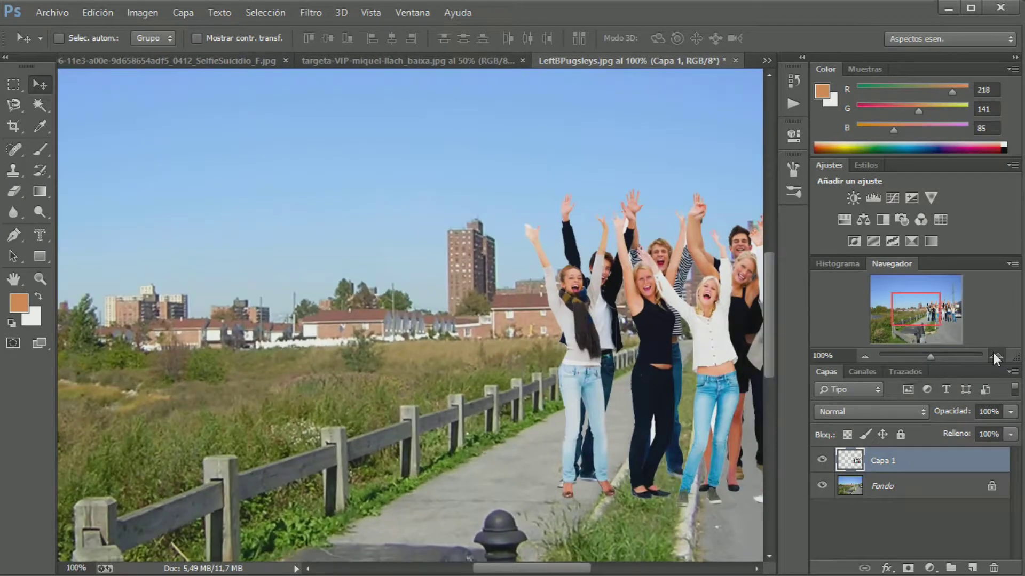
left_click(992, 354)
left_click(992, 353)
left_click_drag(546, 570, 607, 570)
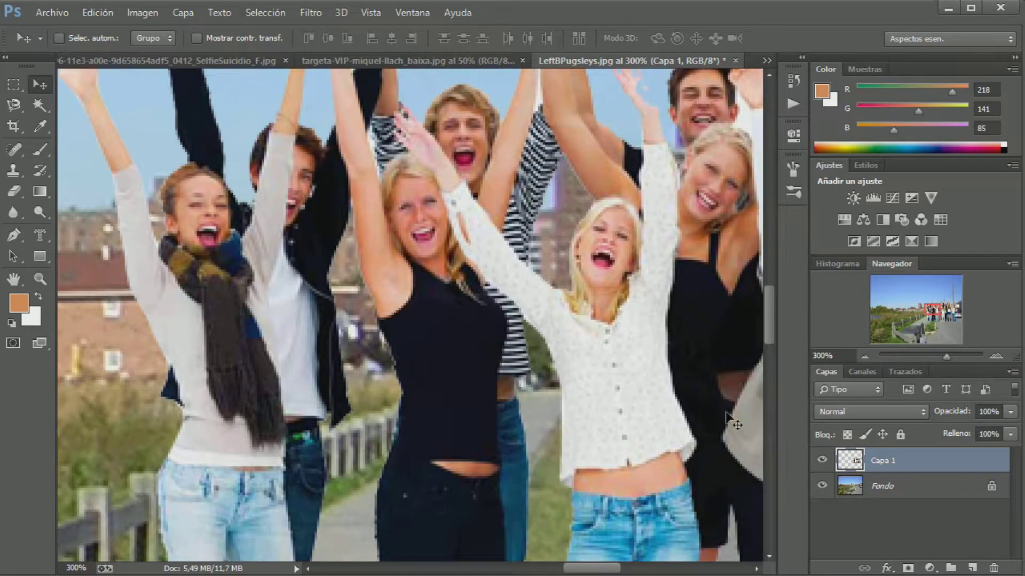
left_click(863, 356)
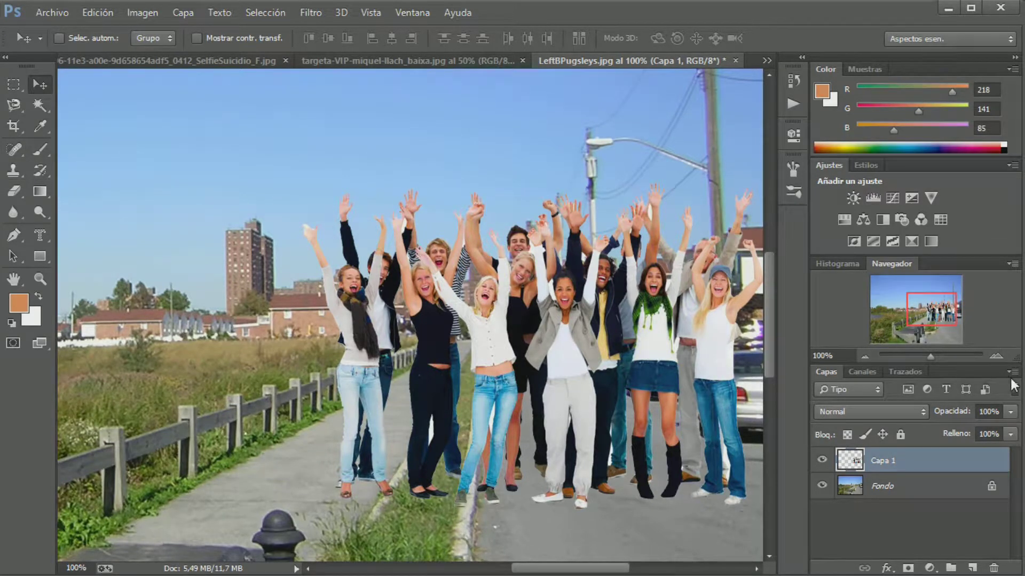
left_click(996, 355)
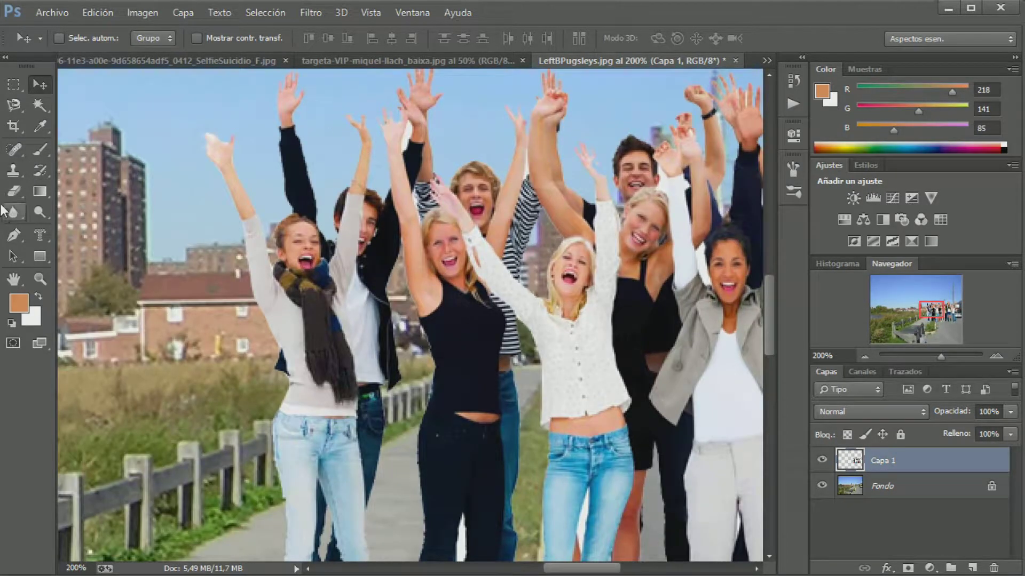
- Select the leftover white gap beside a raised hand with the Magic Wand
left_click(38, 105)
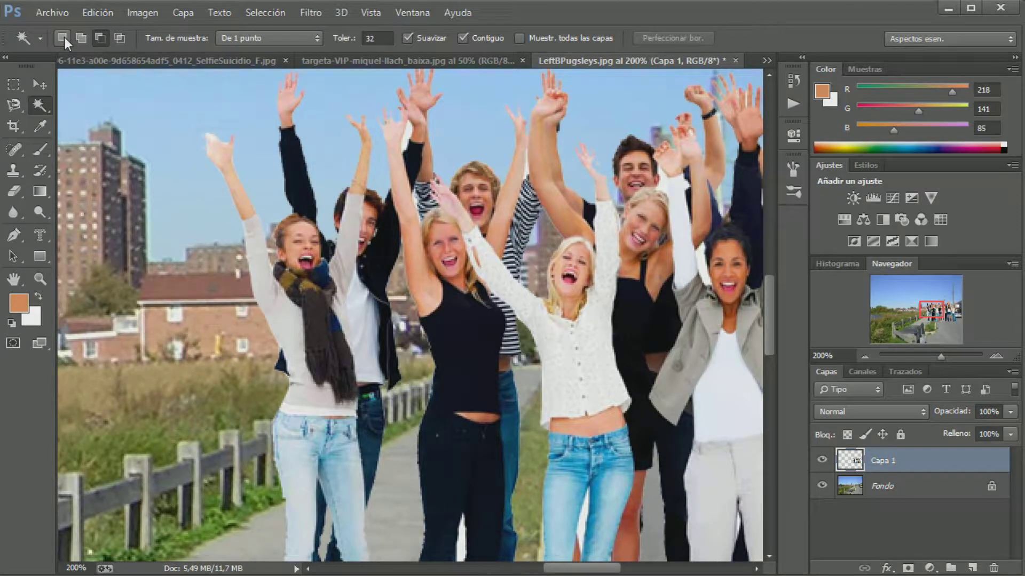
left_click(407, 130)
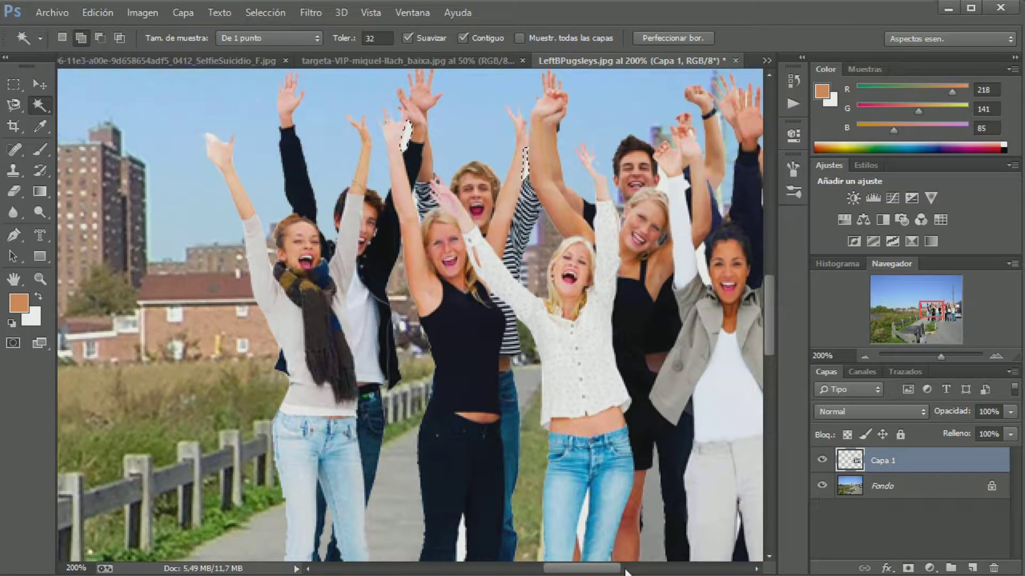
left_click_drag(625, 570, 655, 570)
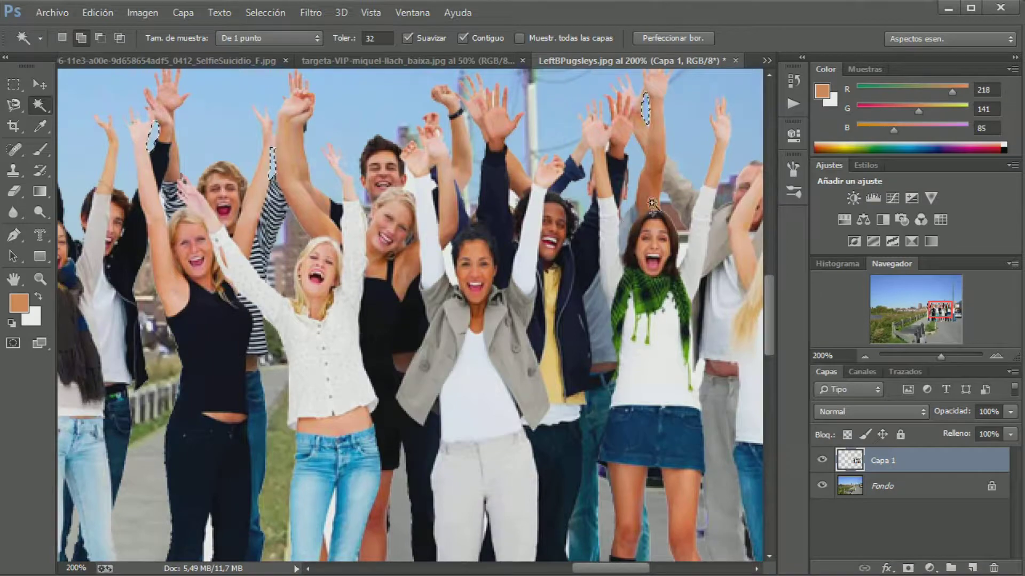
- Add more white gaps near the raised arms, tracing one along an arm with the Magnetic Lasso
left_click_drag(588, 571, 580, 553)
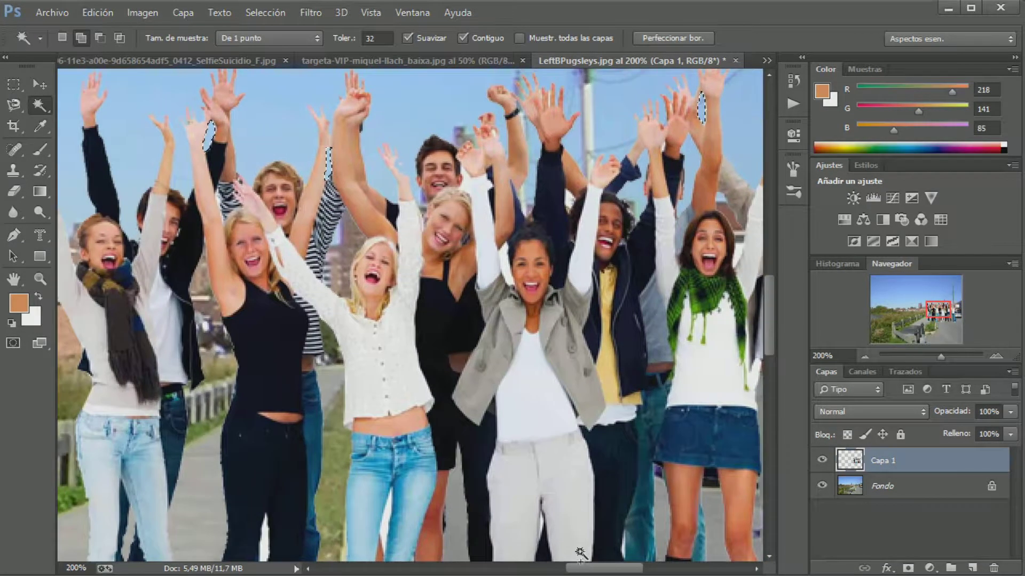
left_click(508, 257)
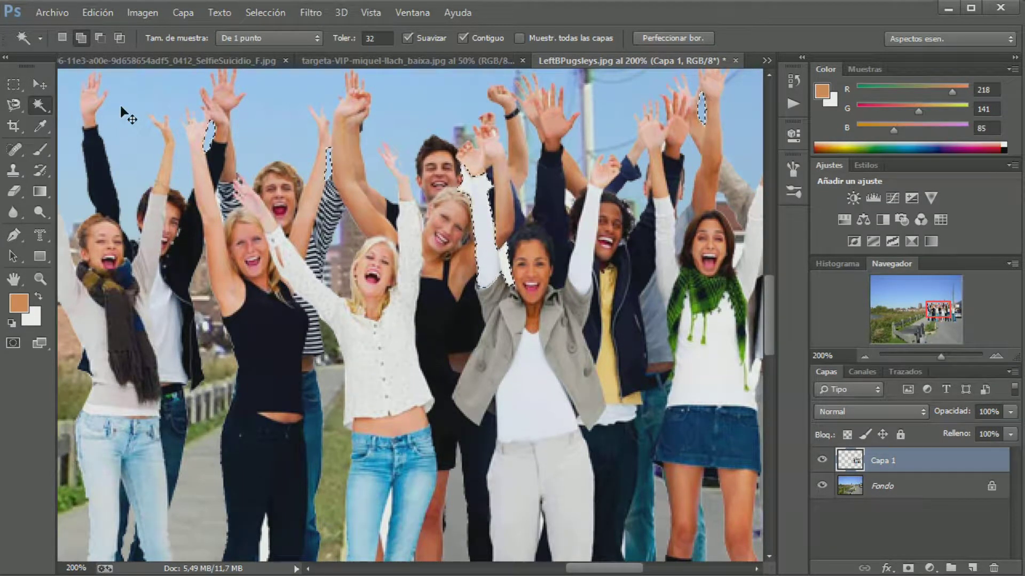
key("ctrl+z")
left_click(15, 107)
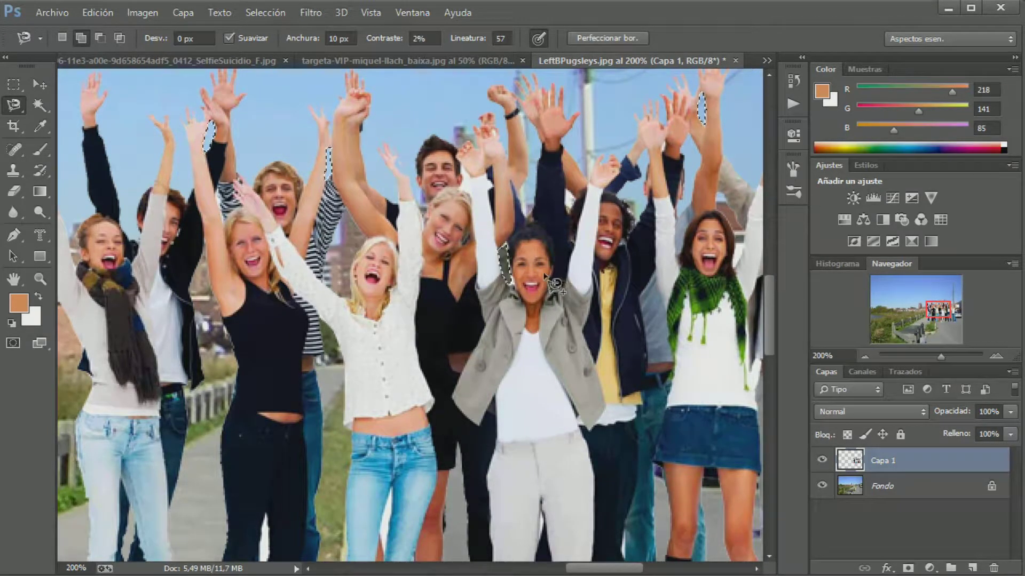
double_click(526, 295)
left_click(40, 84)
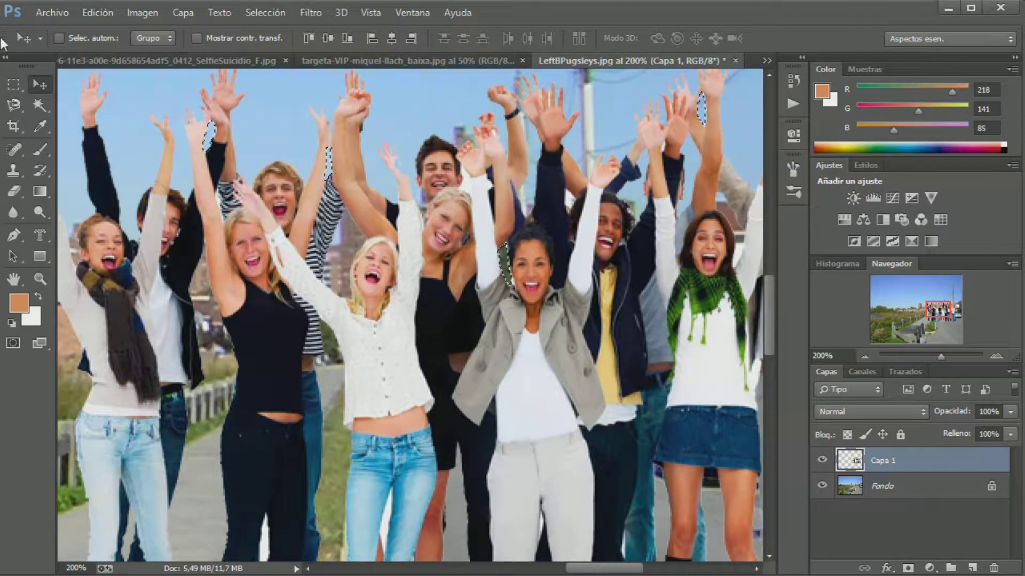
- Clear the selection with Select > Deselect and scroll over the composite
left_click(266, 13)
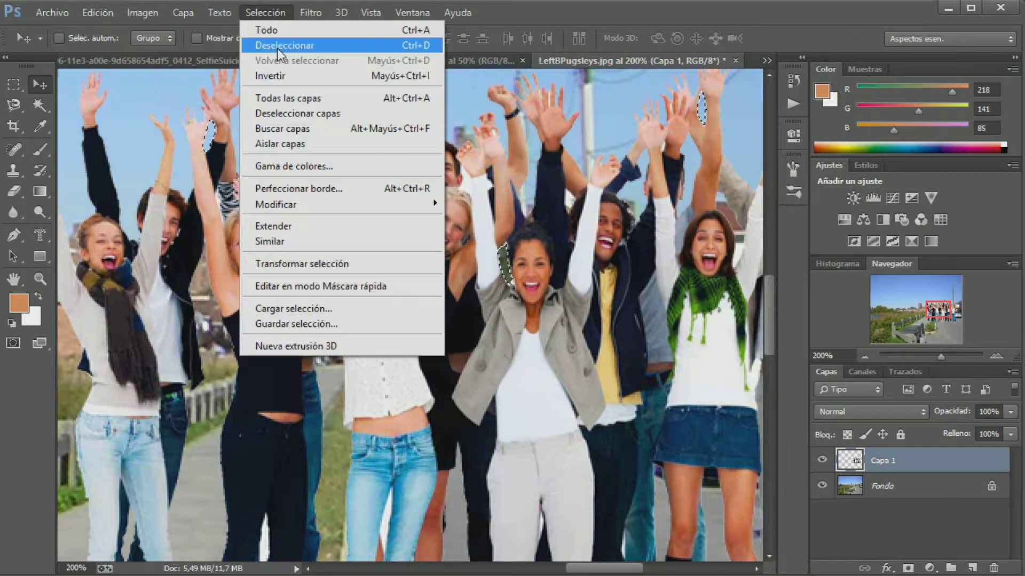
left_click(277, 48)
scroll(649, 363, "down", 2)
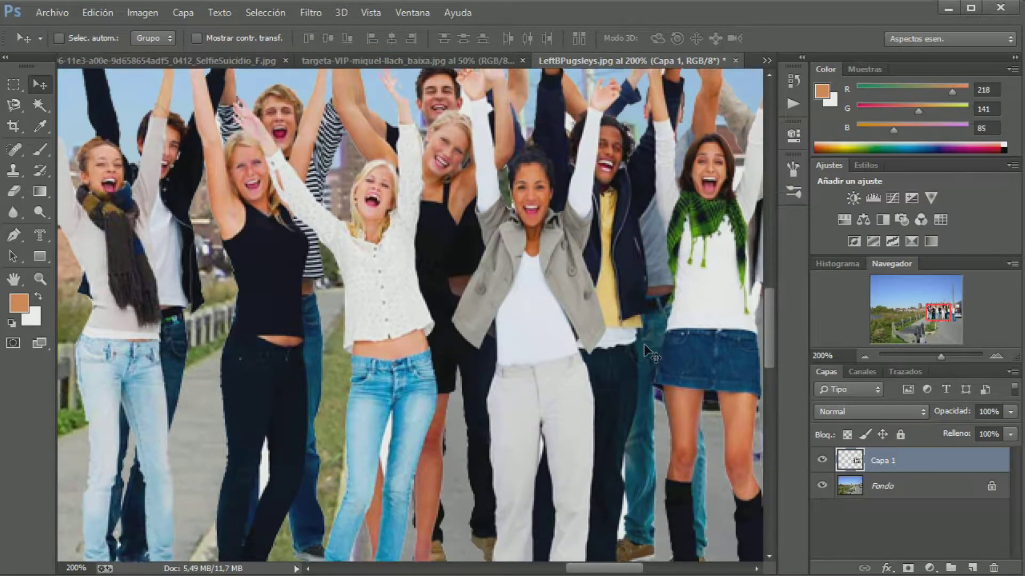
scroll(649, 363, "down", 2)
scroll(646, 352, "up", 3)
scroll(642, 341, "up", 2)
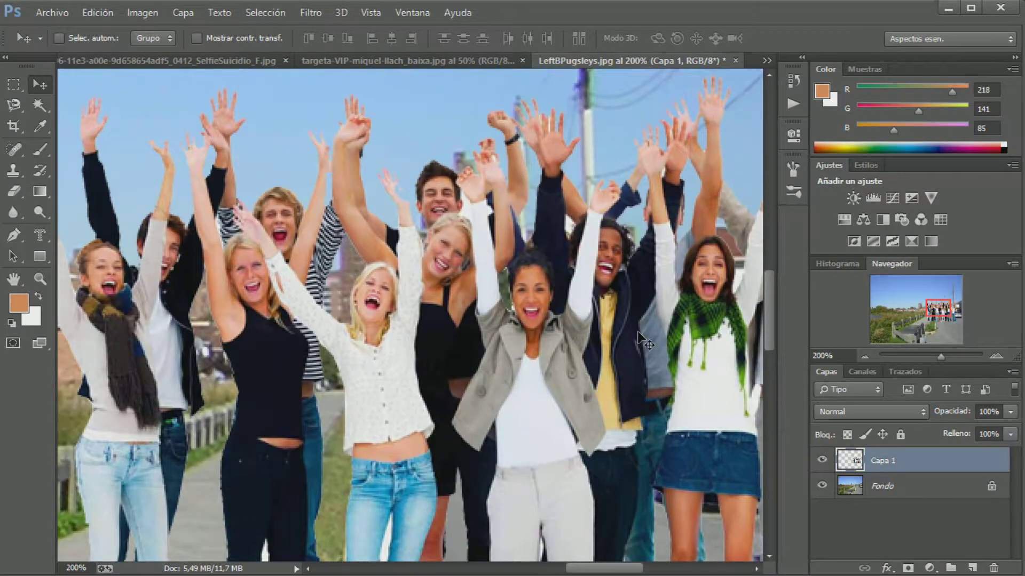
scroll(640, 336, "up", 2)
scroll(634, 322, "up", 1)
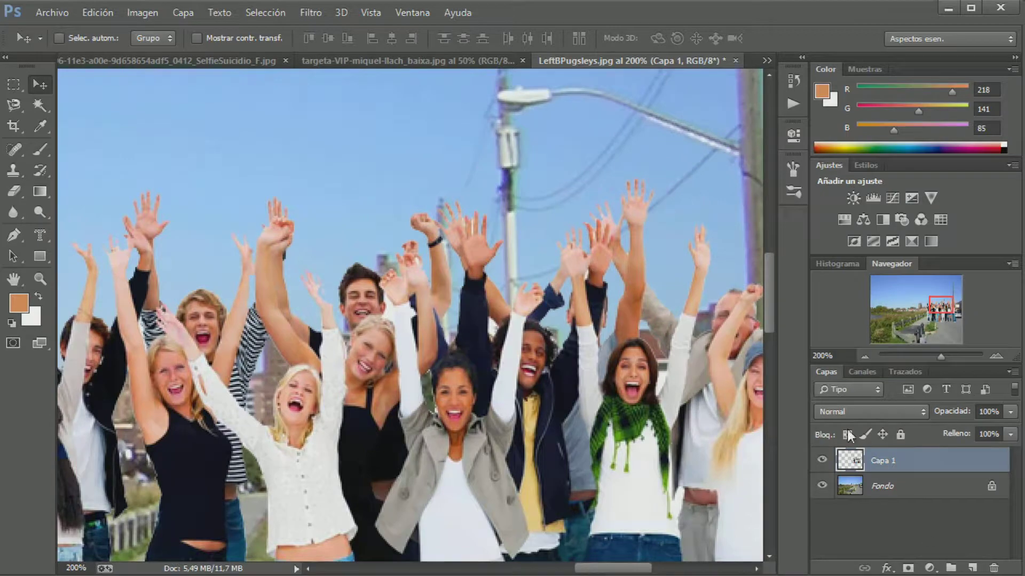
- Zoom out to 66.67% to see the whole image, then 300% on the group's left end
left_click(862, 356)
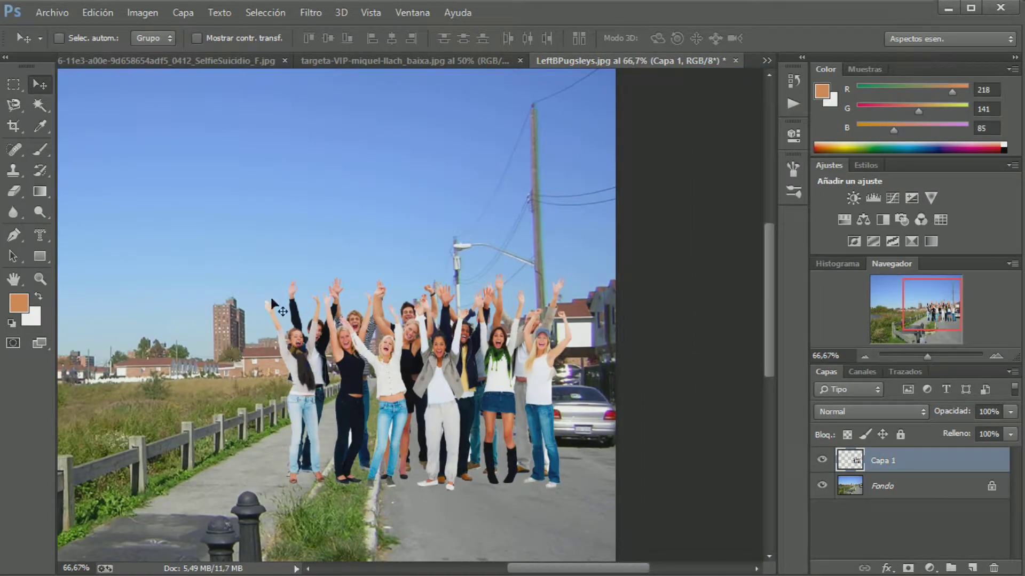
double_click(997, 357)
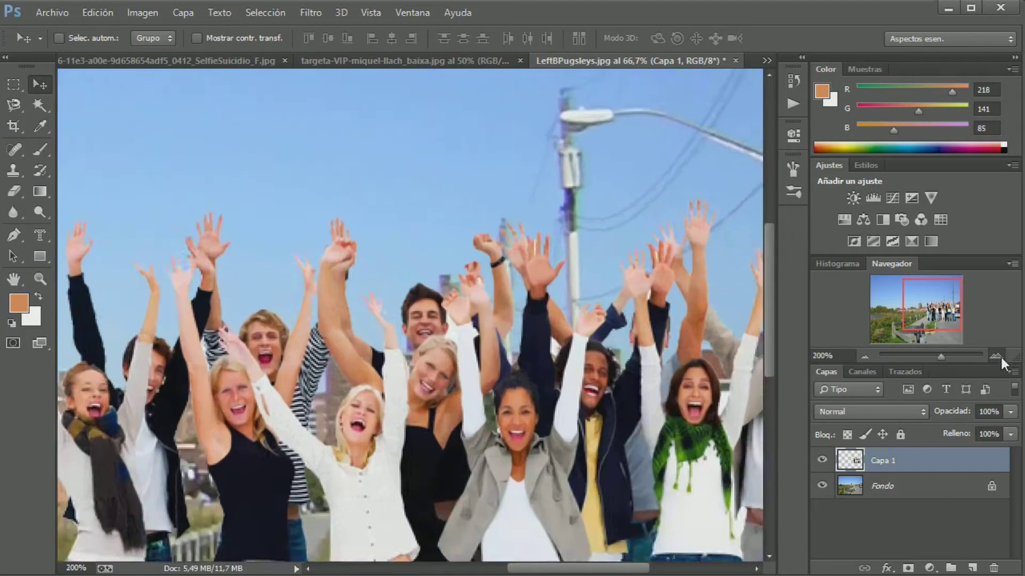
left_click(997, 357)
left_click_drag(937, 304, 933, 308)
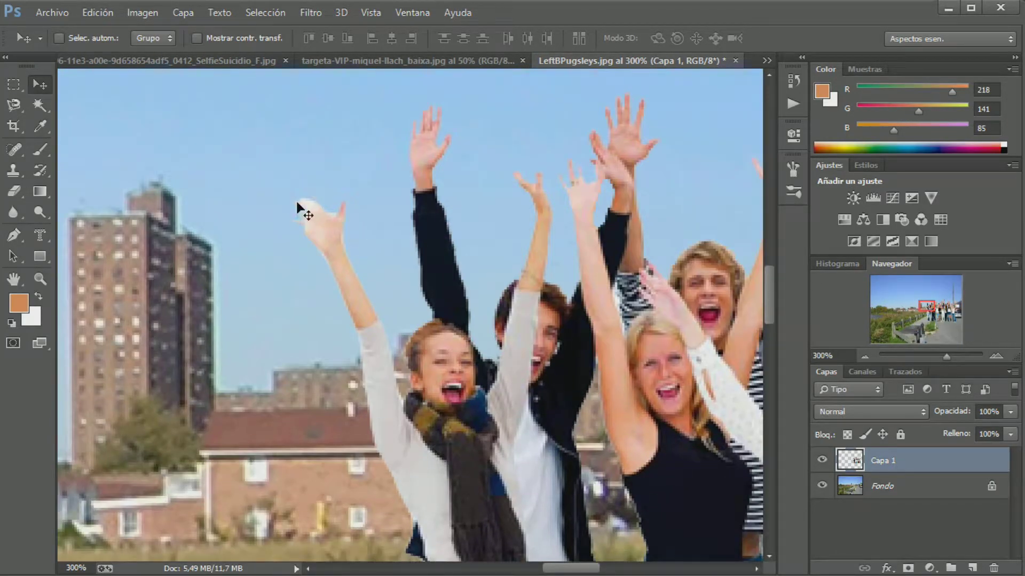
left_click(40, 105)
left_click(316, 205)
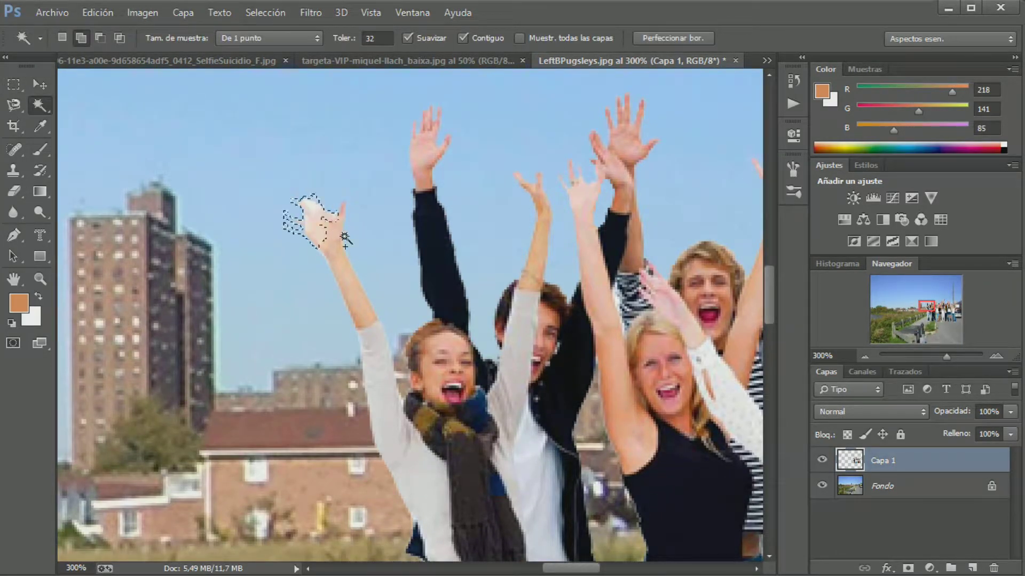
key("ctrl+d")
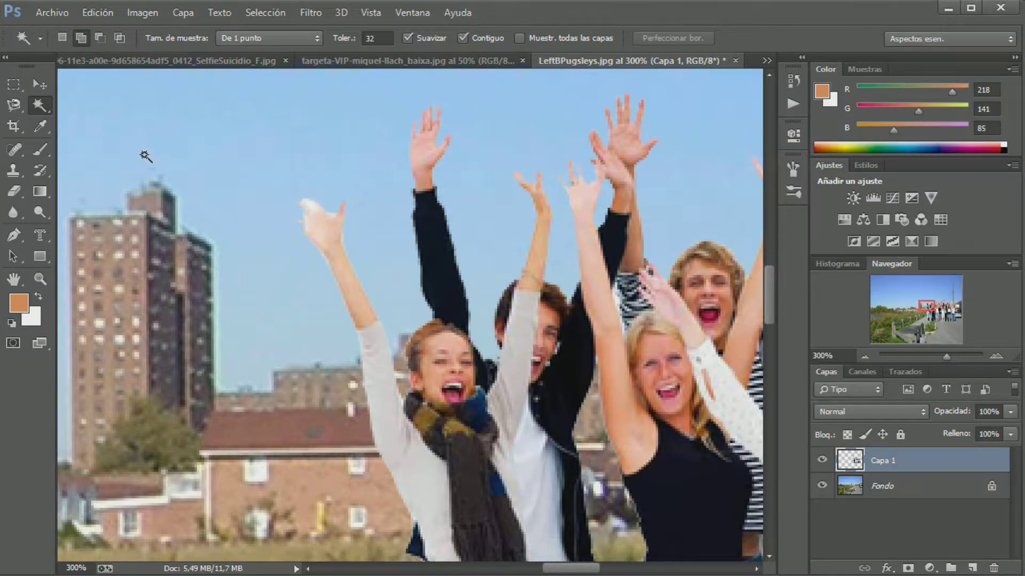
left_click(13, 105)
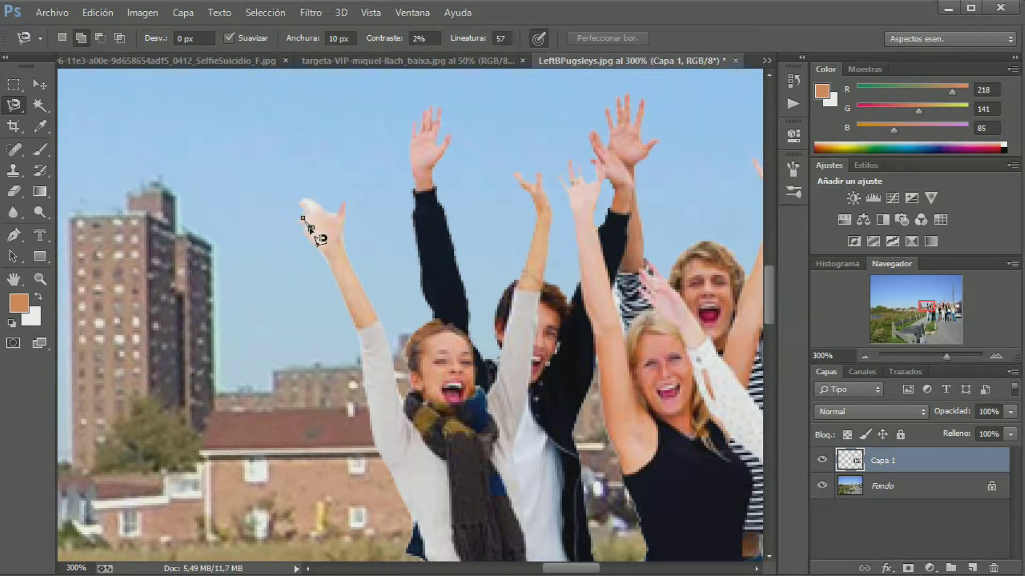
double_click(321, 239)
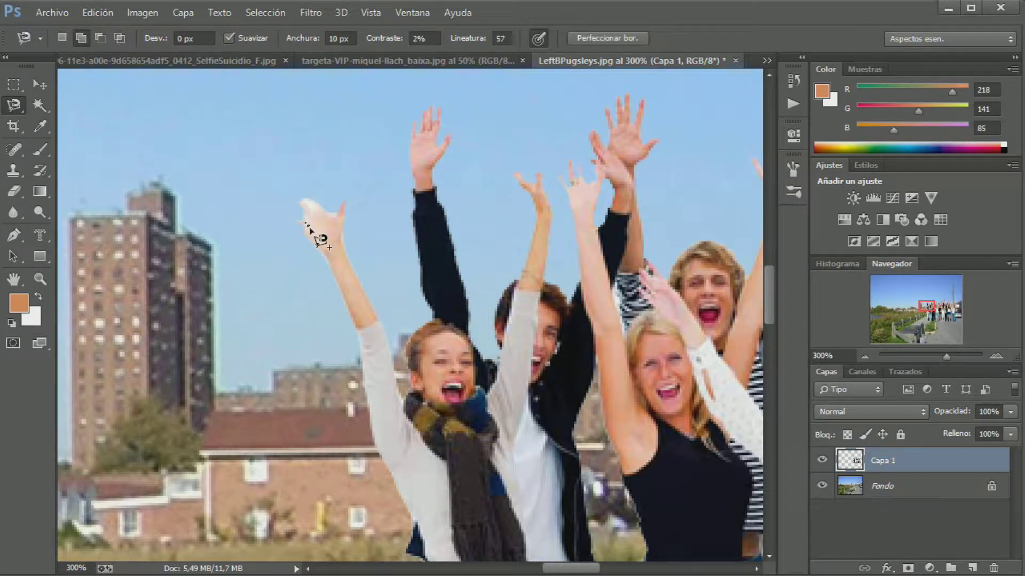
left_click(305, 197)
left_click(307, 197)
left_click(306, 201)
left_click(40, 84)
left_click(265, 13)
left_click(299, 43)
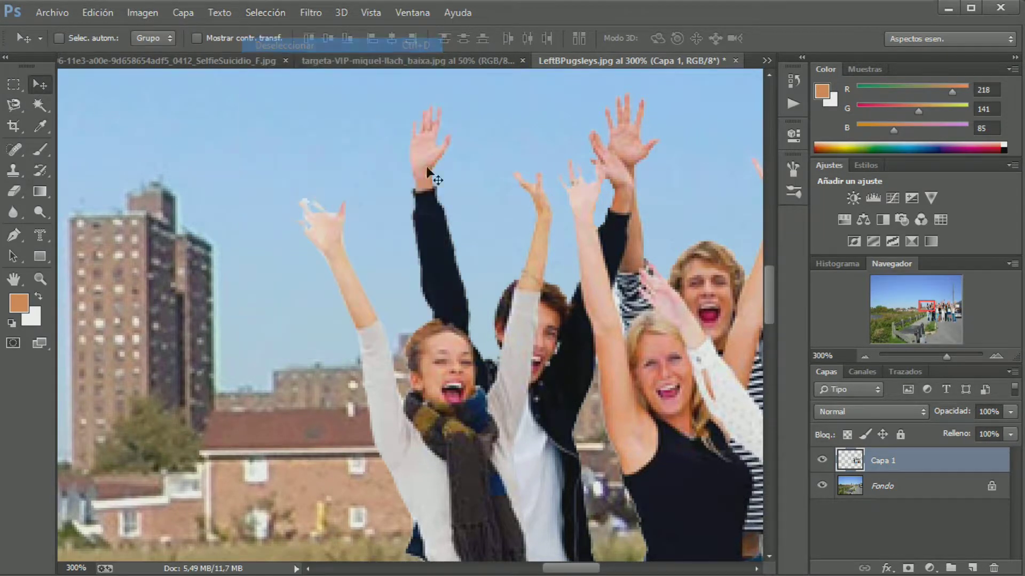
- Erase on the group layer with the Eraser and check the street and group layers
key("alt")
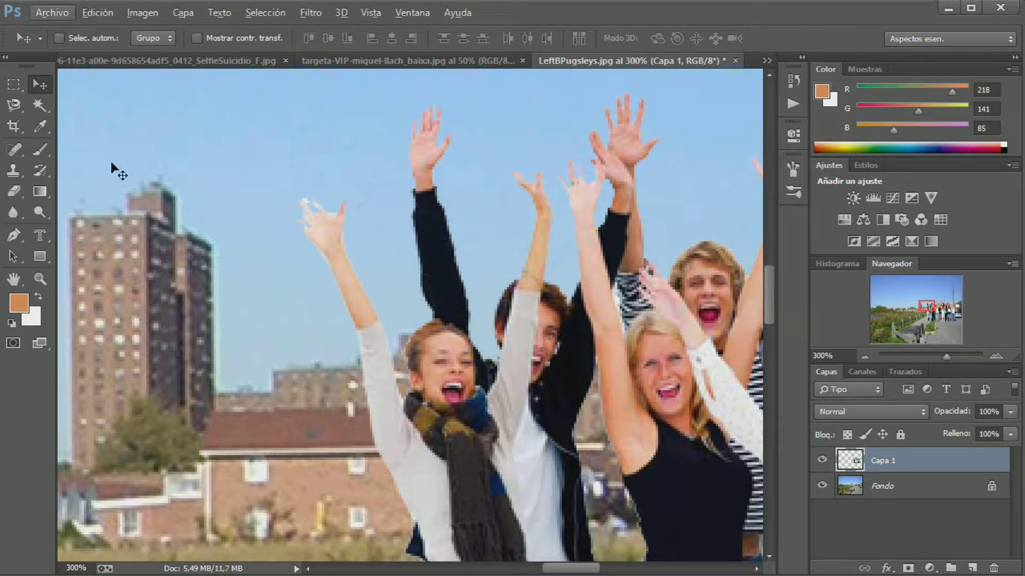
left_click(14, 191)
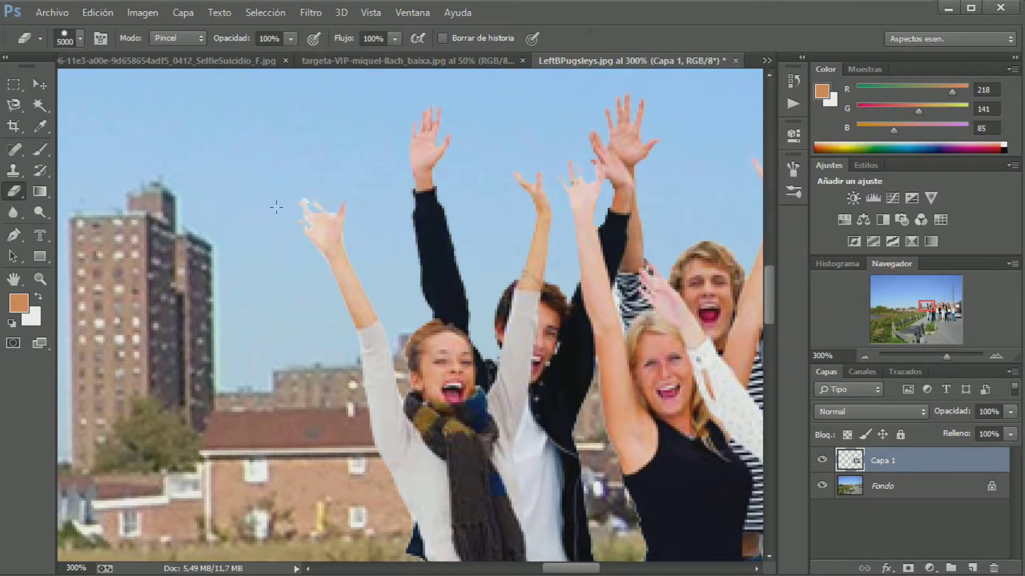
left_click(314, 201)
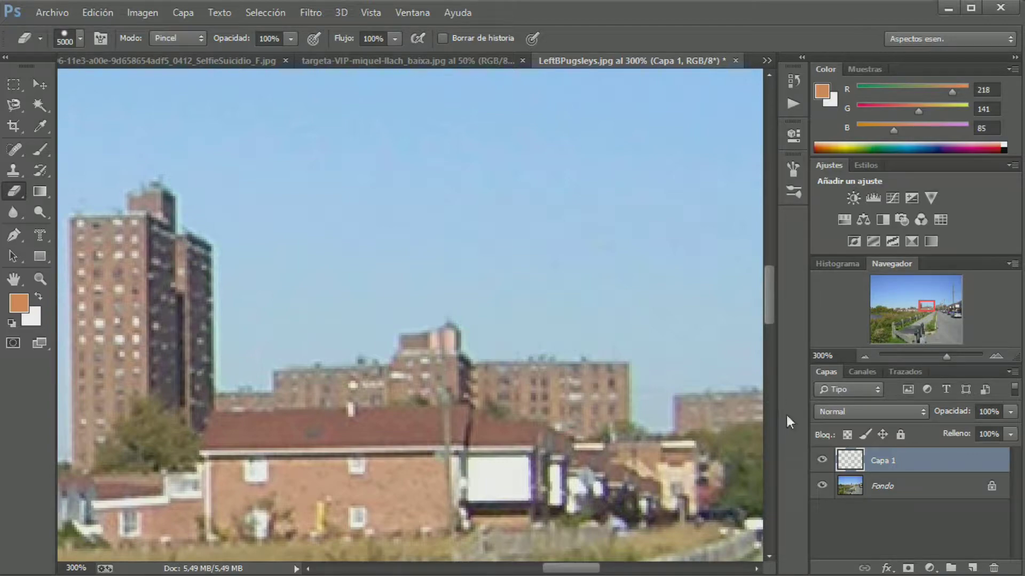
left_click_drag(891, 456, 877, 450)
left_click_drag(921, 305, 928, 312)
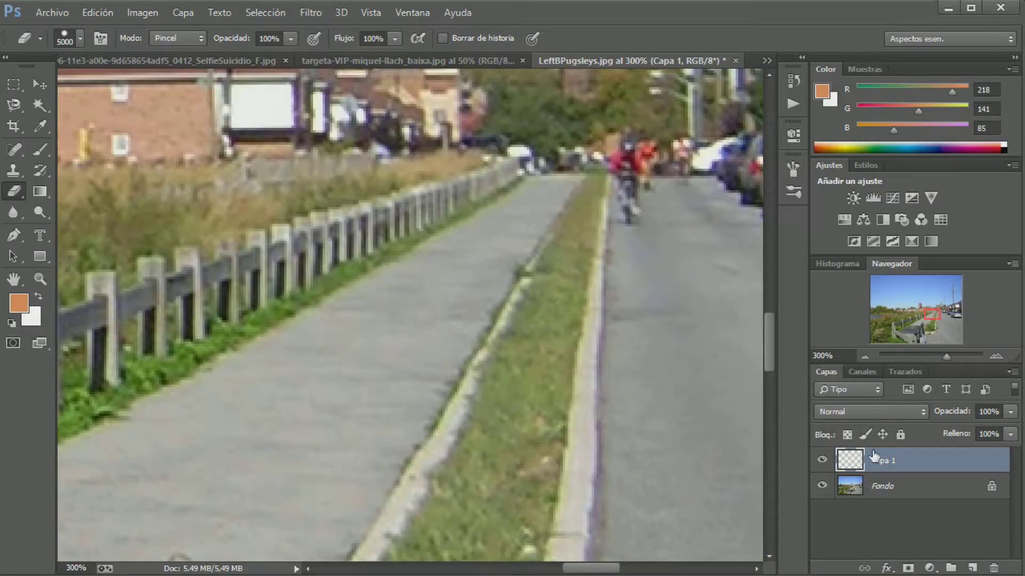
left_click(879, 492)
left_click(882, 460)
- Shrink the brush to 22 px in the brush preset picker
left_click(101, 13)
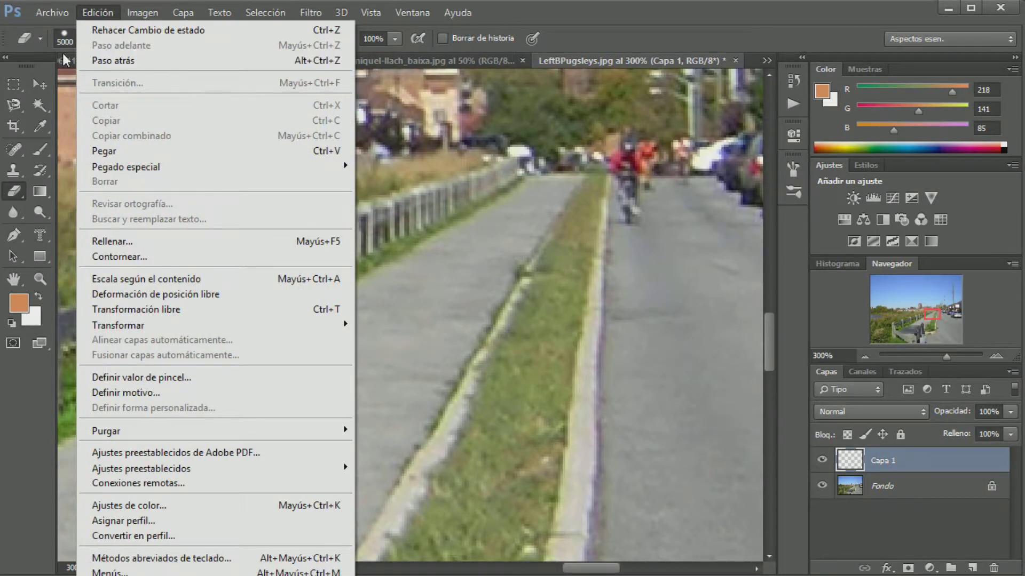
left_click(64, 36)
left_click(67, 37)
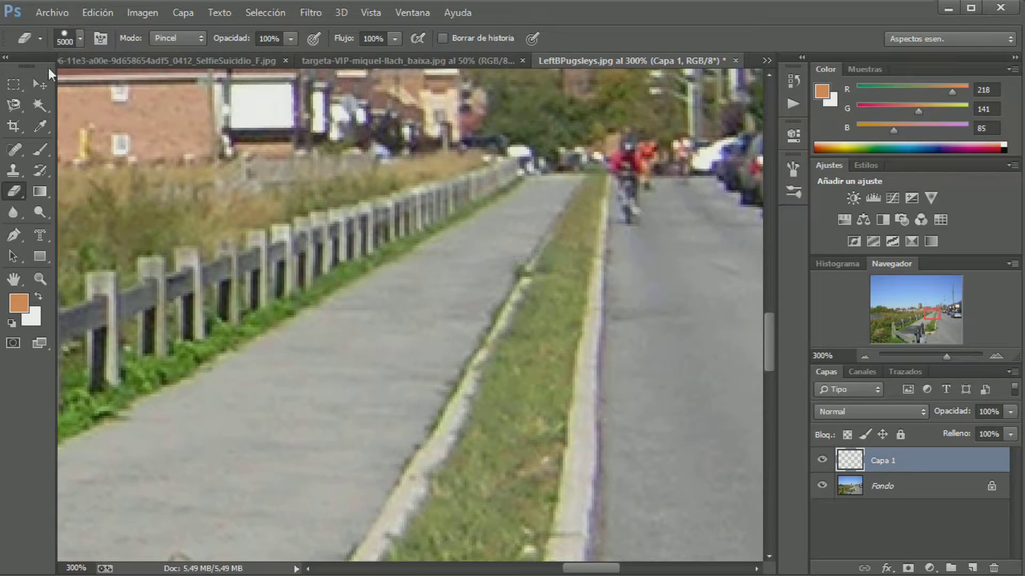
left_click(40, 82)
left_click(20, 126)
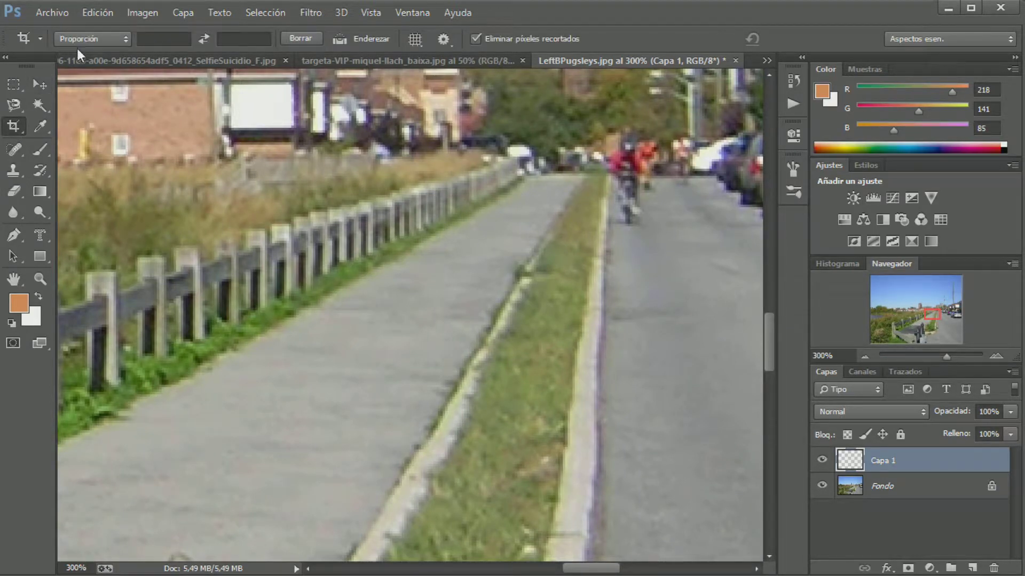
left_click(13, 212)
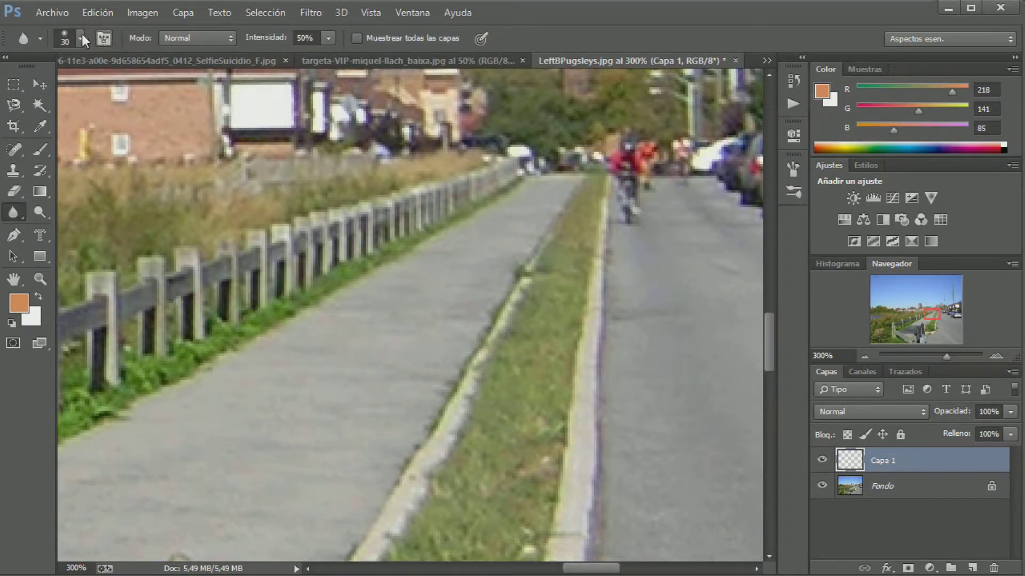
left_click(81, 36)
left_click_drag(105, 89, 97, 88)
left_click(84, 29)
- Return to the Eraser and undo the erase with Edit > Step Backward, restoring the group
left_click(14, 190)
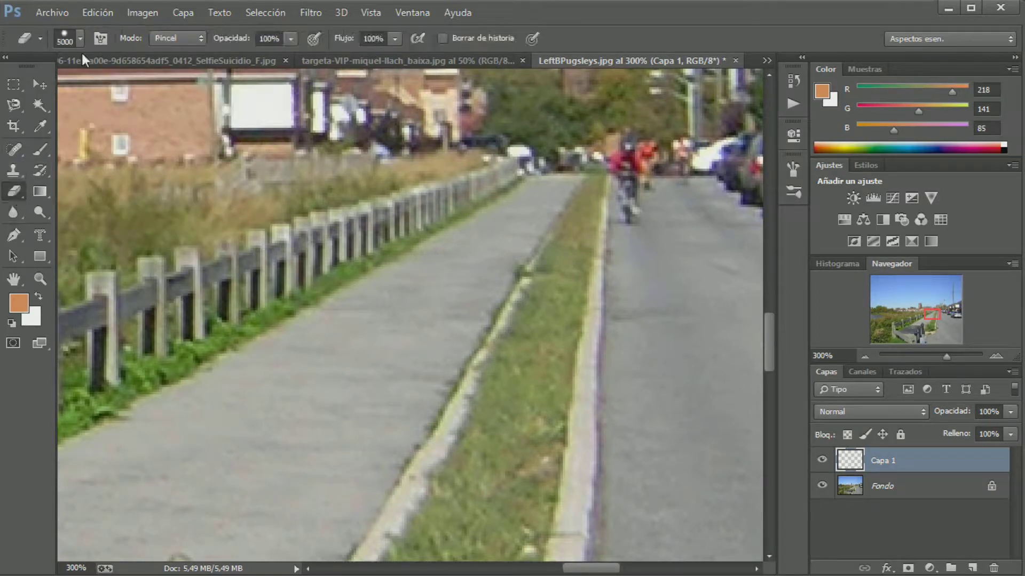
left_click(80, 38)
key("ctrl+z")
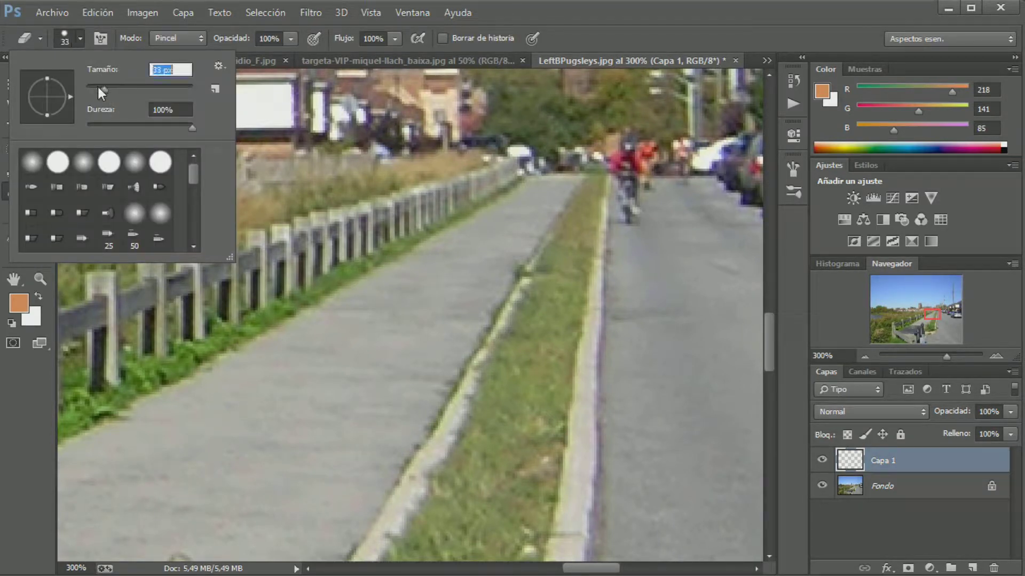
left_click(79, 40)
left_click(97, 12)
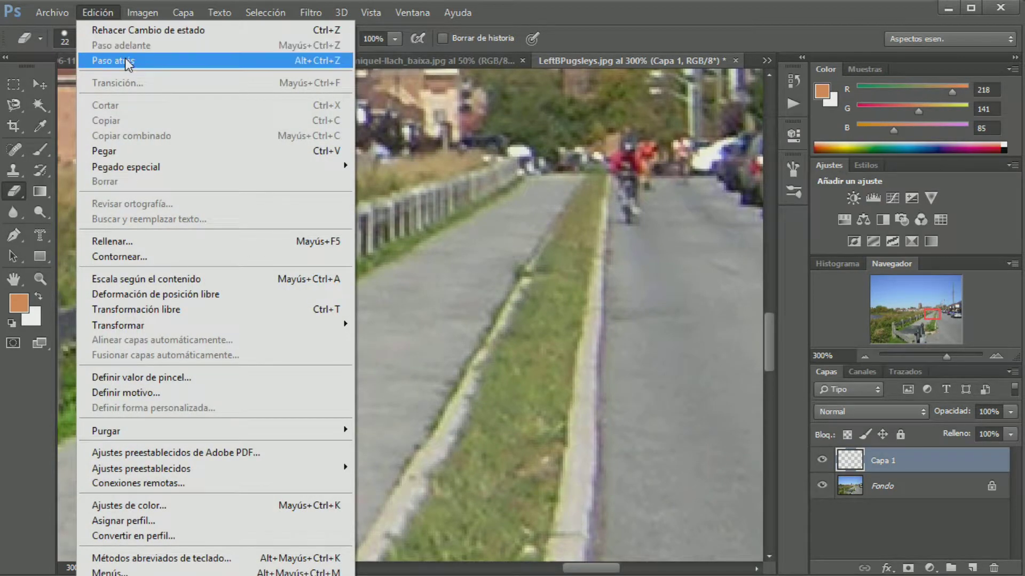
left_click(122, 63)
left_click(96, 10)
left_click(113, 44)
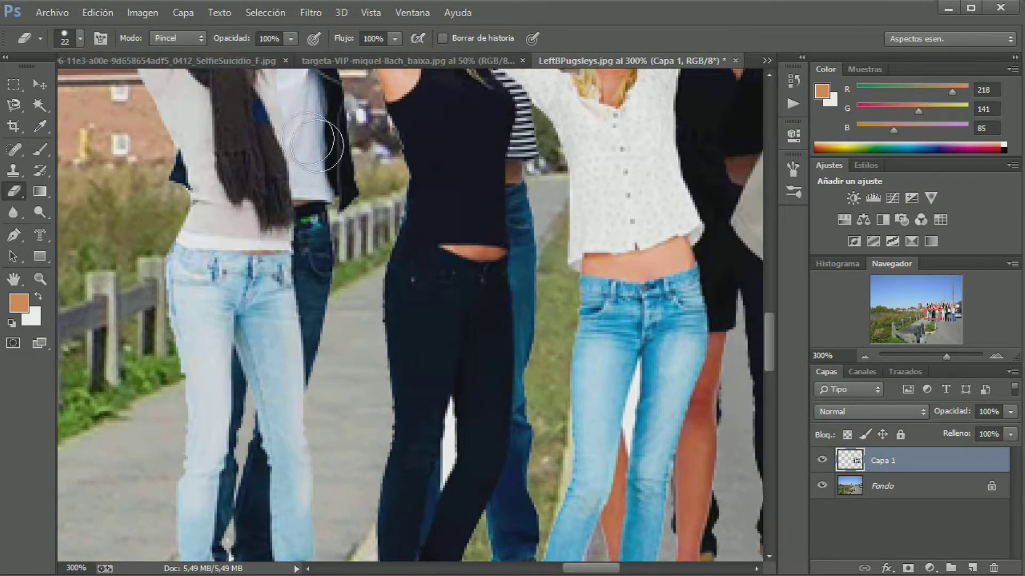
- Shrink the eraser brush from 18 px through 9 px down to 4 px
scroll(304, 171, "up", 2)
scroll(240, 139, "up", 4)
scroll(170, 103, "up", 4)
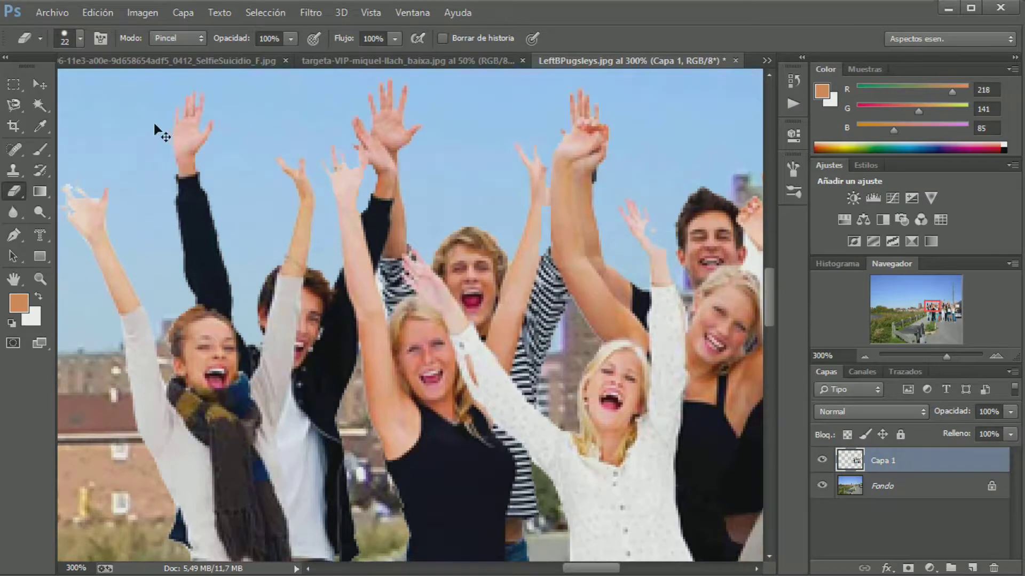
left_click(80, 38)
left_click_drag(98, 85, 91, 91)
left_click(76, 28)
left_click(78, 36)
left_click_drag(89, 88, 88, 90)
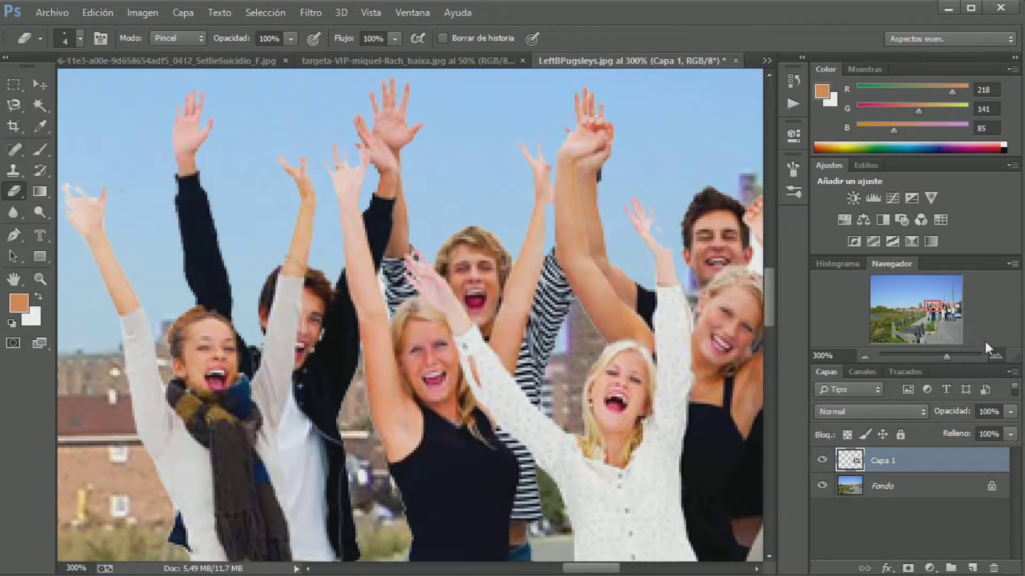
- Zoom in on the leftmost raised hand and erase its pale and pinkish fringe pixels
left_click(995, 356)
left_click_drag(920, 306, 912, 303)
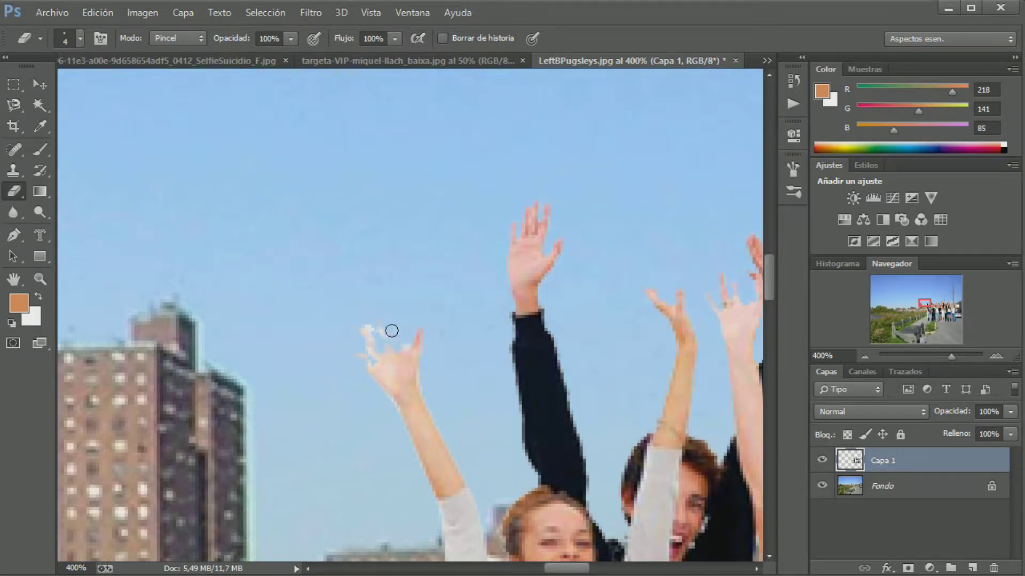
left_click_drag(376, 328, 364, 361)
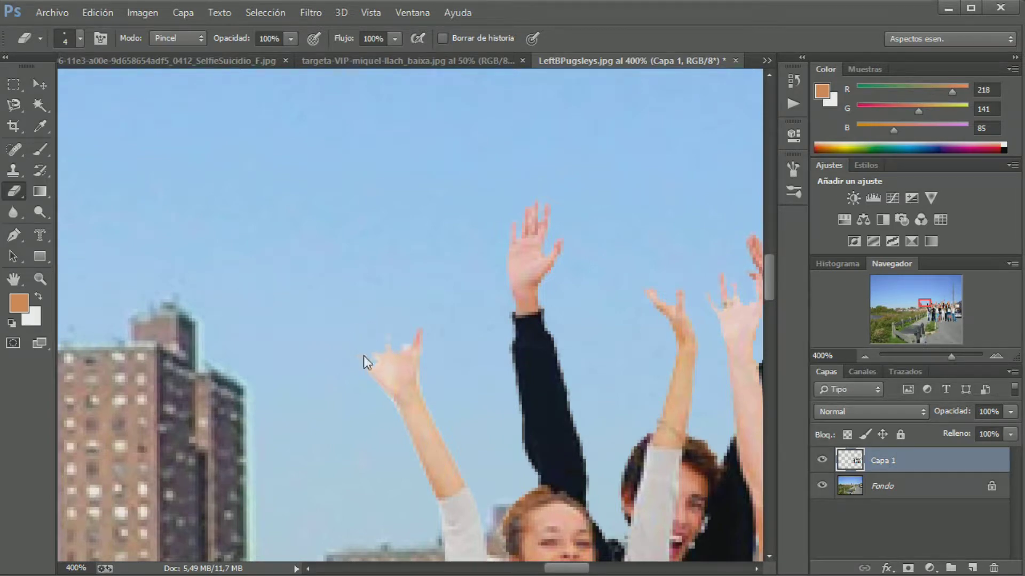
left_click_drag(415, 336, 428, 351)
left_click_drag(379, 356, 394, 383)
scroll(459, 351, "down", 3)
scroll(454, 351, "down", 3)
scroll(454, 351, "down", 4)
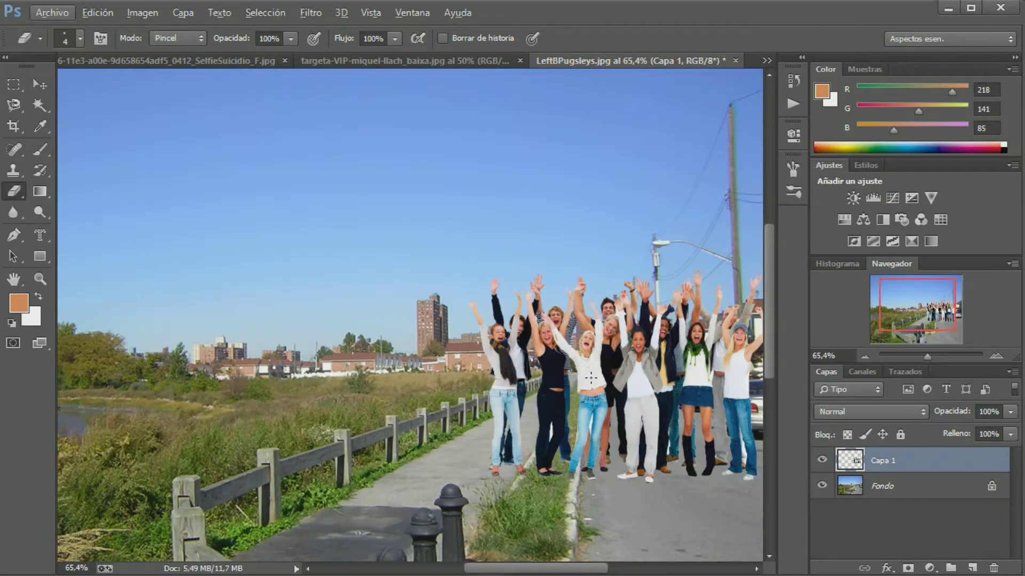
scroll(591, 378, "down", 1)
scroll(493, 327, "up", 5)
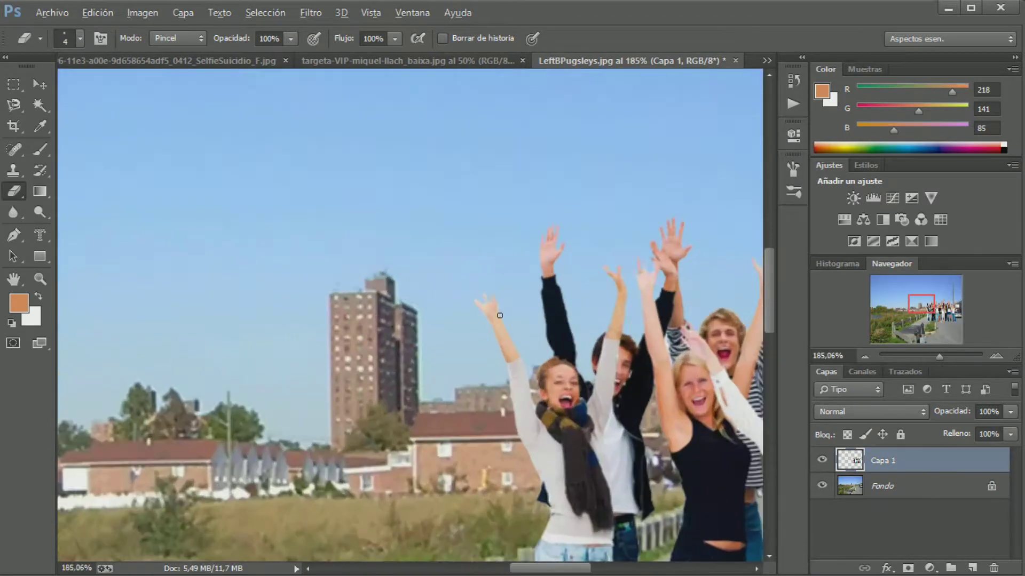
scroll(475, 301, "up", 5)
scroll(466, 300, "down", 5)
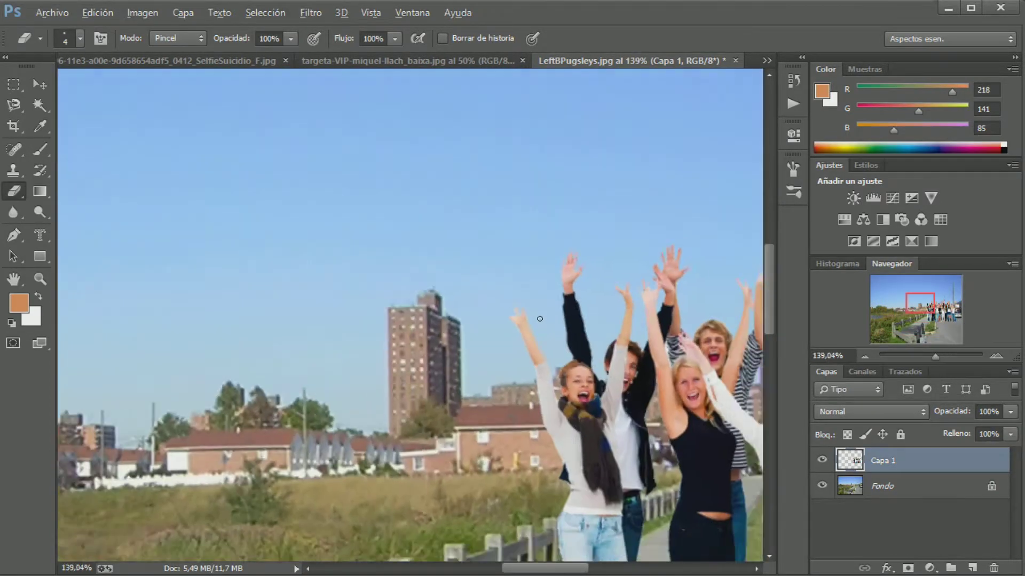
scroll(466, 299, "down", 5)
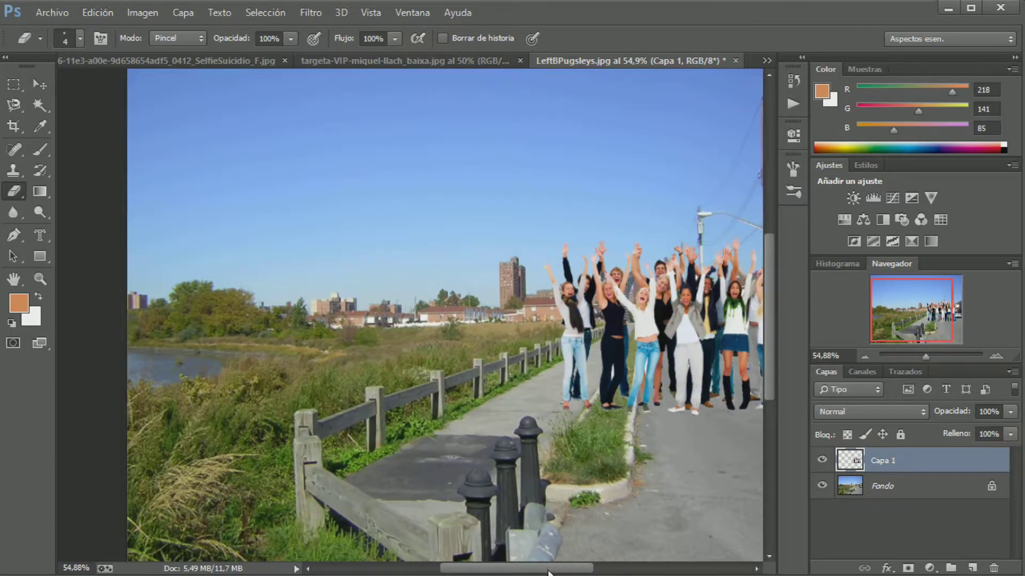
left_click_drag(551, 570, 582, 570)
scroll(391, 359, "up", 1)
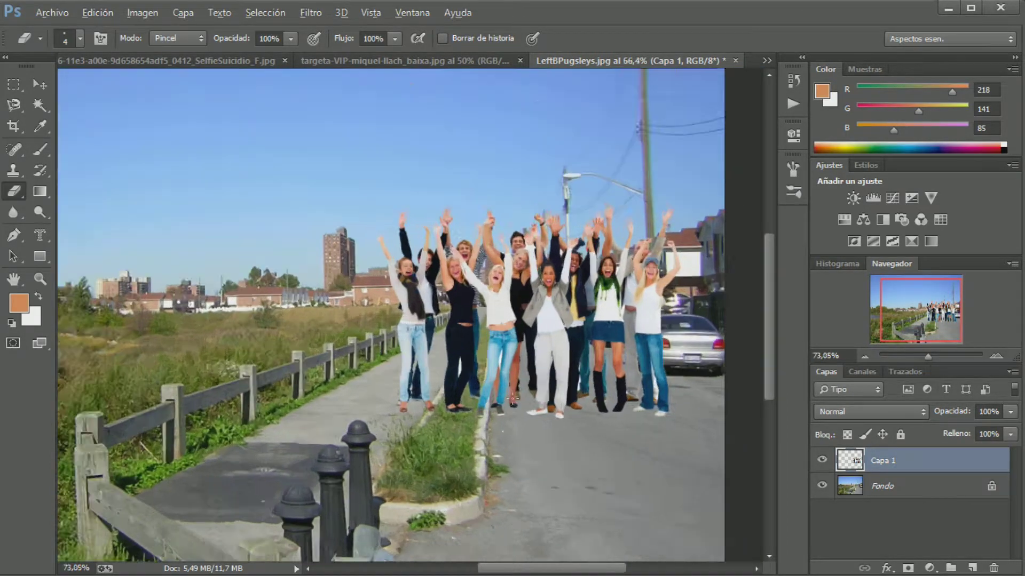
scroll(391, 359, "up", 4)
scroll(320, 297, "up", 2)
scroll(321, 298, "up", 2)
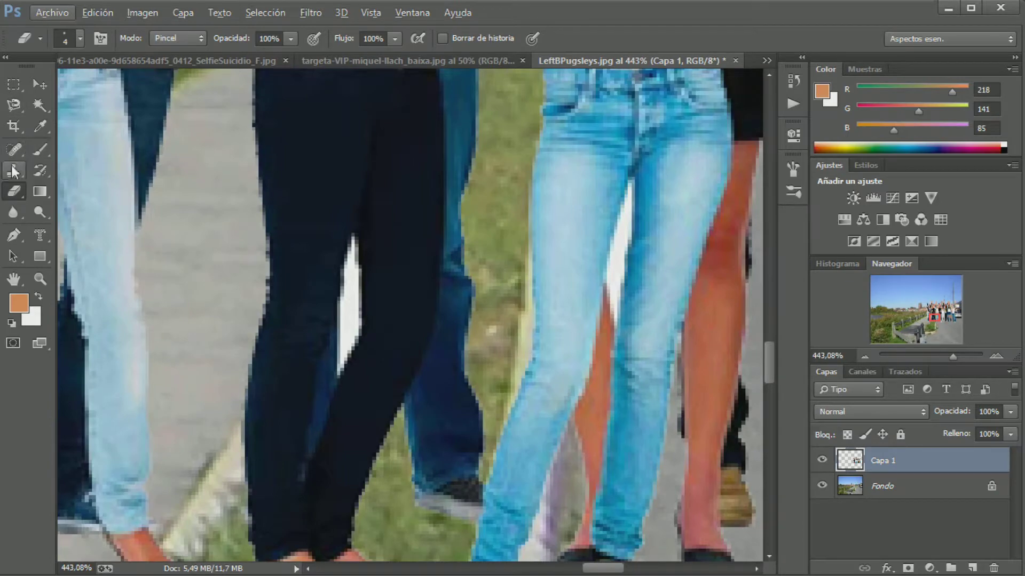
- With the Blur tool, soften the inner edge of the light jeans
left_click(13, 213)
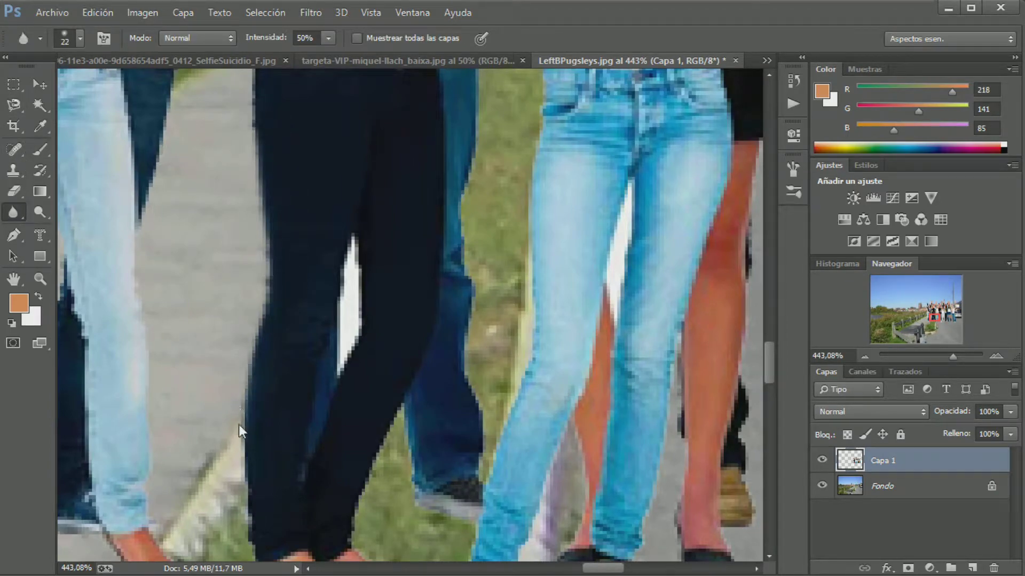
scroll(216, 319, "down", 3)
scroll(213, 314, "down", 2)
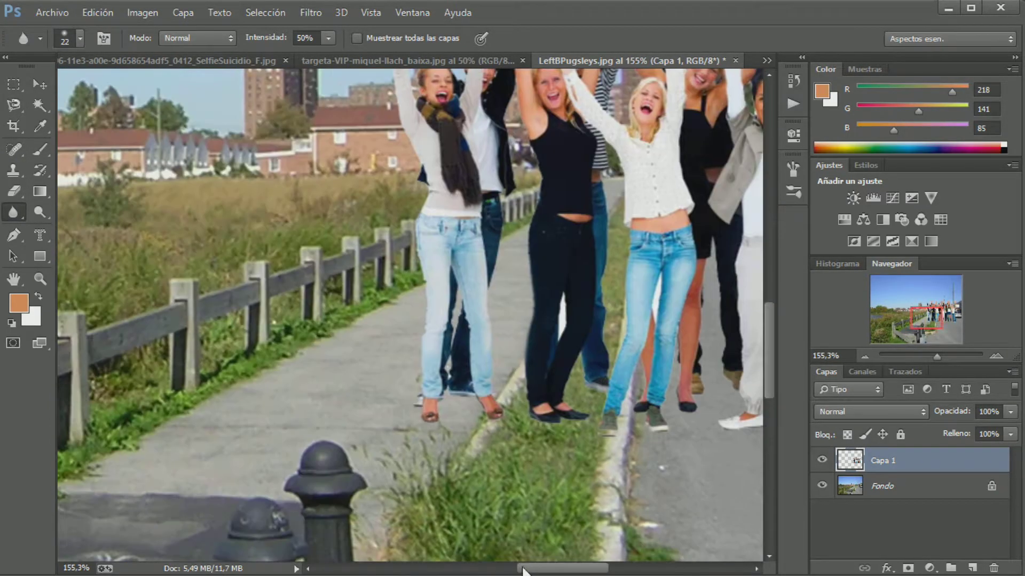
left_click_drag(563, 570, 525, 570)
left_click_drag(446, 366, 474, 378)
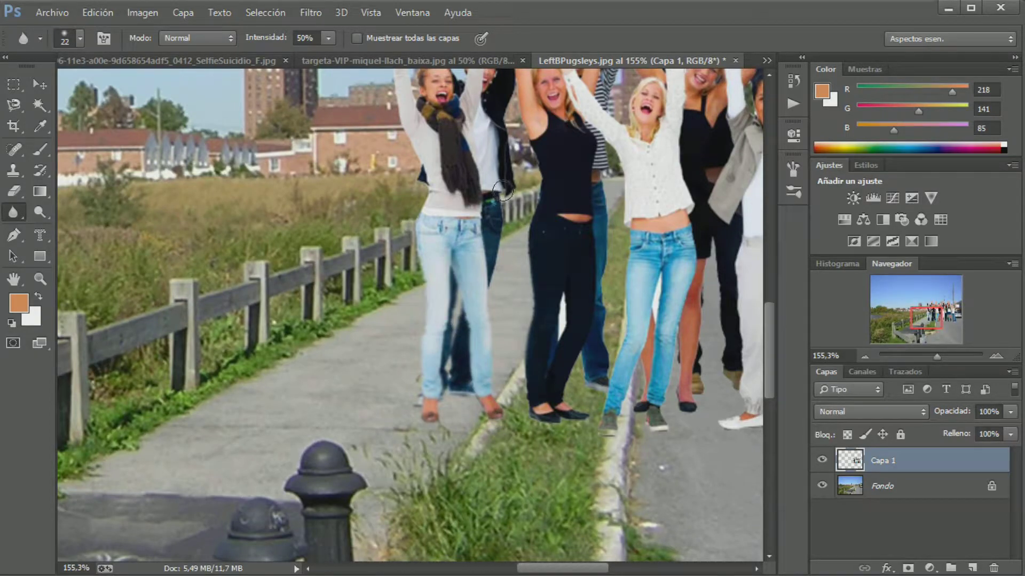
scroll(488, 235, "up", 2)
scroll(459, 123, "up", 2)
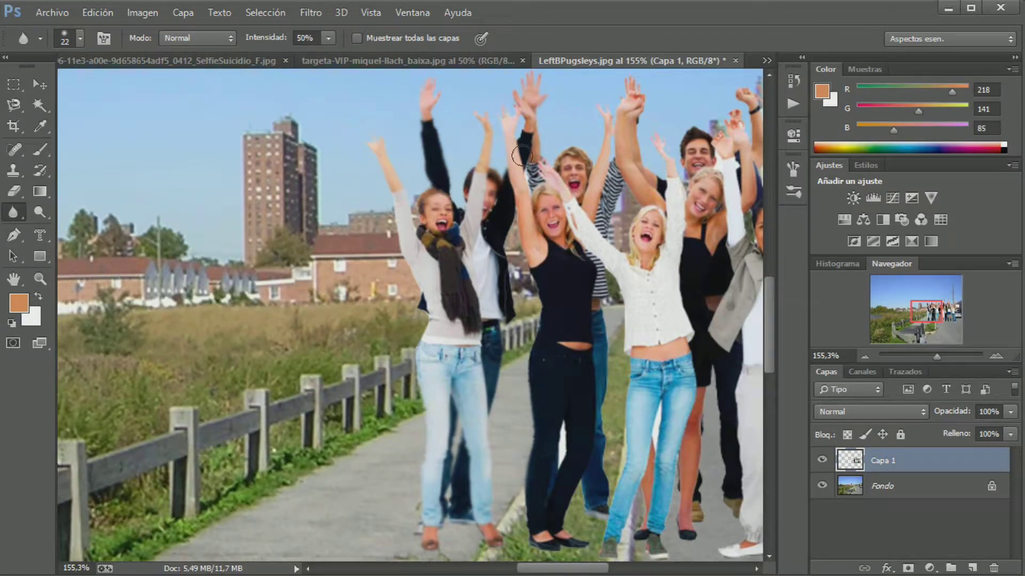
- Blur along the raised dark sleeve, the dark-blue jeans and the leg down to the shoes
mouse_move(522, 155)
left_mouse_down()
mouse_move(538, 441)
mouse_move(565, 457)
left_mouse_up()
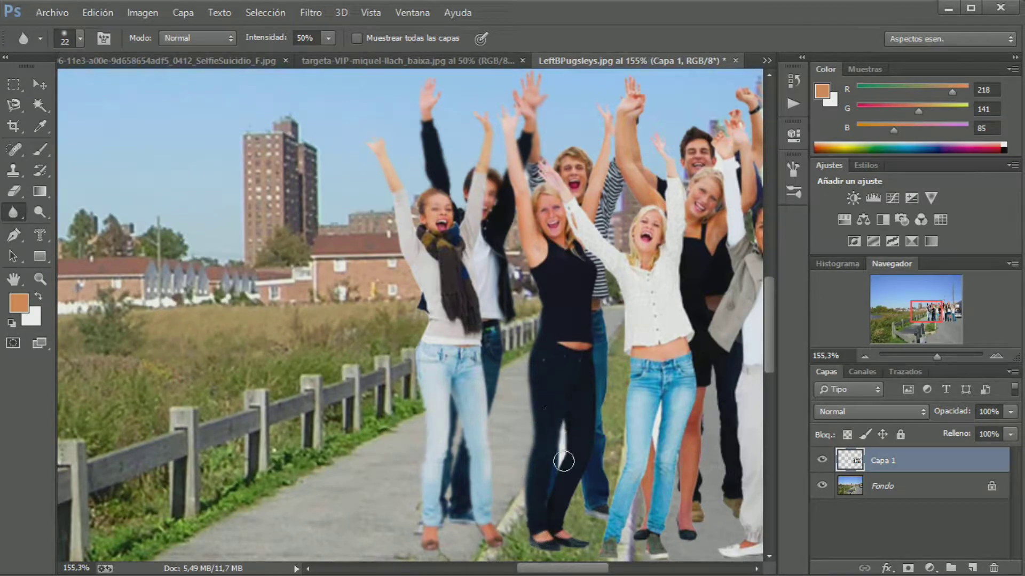
left_click_drag(596, 509, 609, 464)
left_click_drag(677, 519, 656, 540)
scroll(593, 548, "down", 2)
scroll(590, 571, "right", 2)
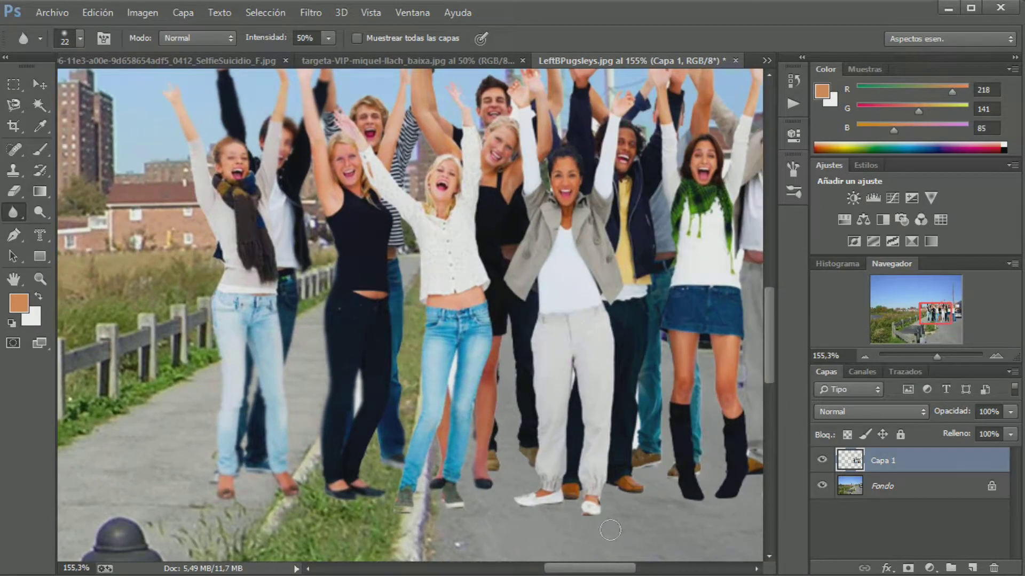
scroll(534, 427, "up", 2)
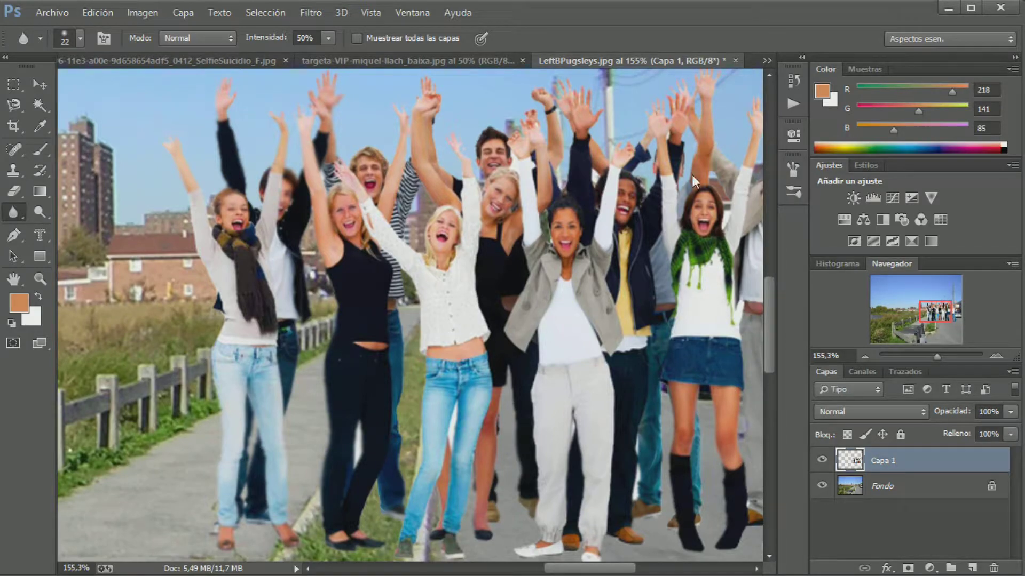
mouse_move(576, 60)
left_mouse_down()
mouse_move(557, 156)
mouse_move(362, 64)
mouse_move(404, 66)
left_mouse_up()
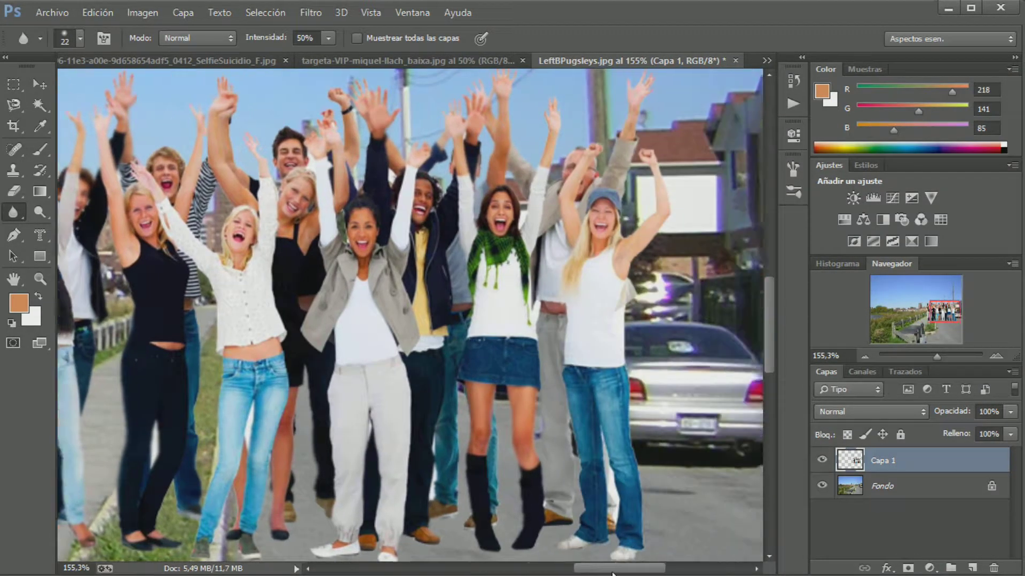
left_click_drag(575, 570, 612, 570)
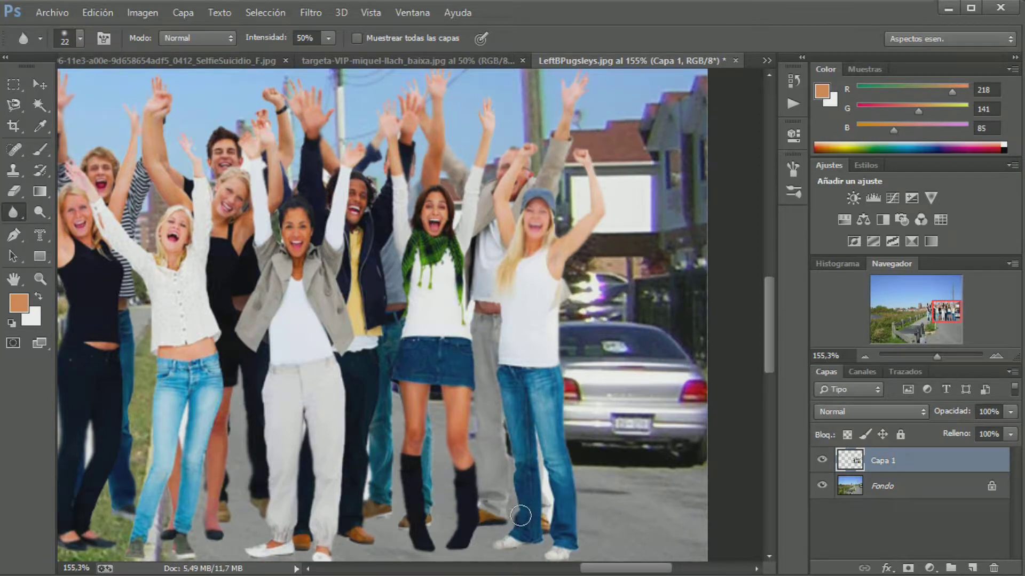
scroll(300, 513, "down", 1)
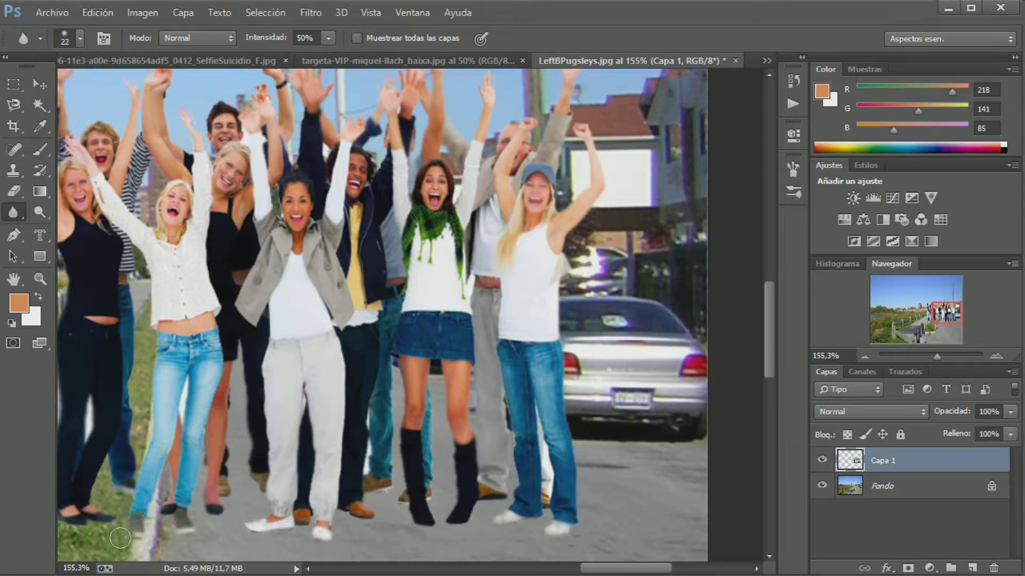
scroll(227, 488, "down", 2)
- Hide the jumping-group layer Capa 1
scroll(277, 480, "down", 2)
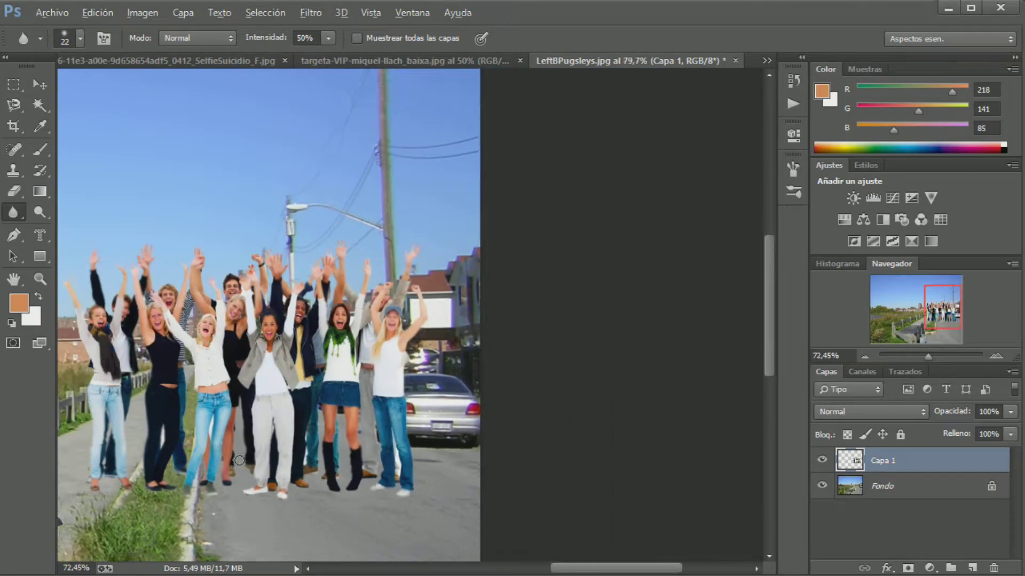
scroll(328, 471, "down", 1)
scroll(455, 470, "down", 1)
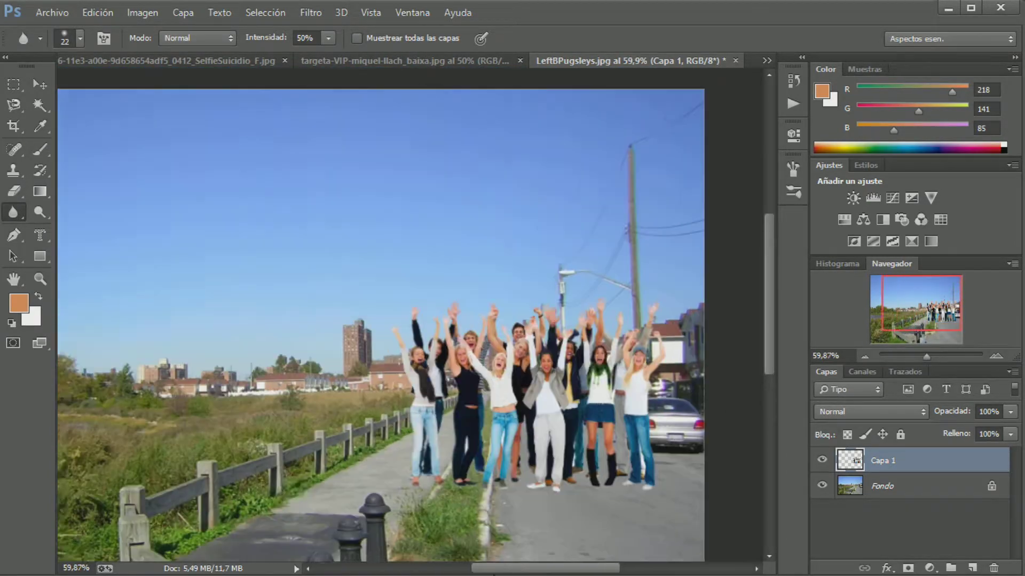
scroll(455, 469, "down", 1)
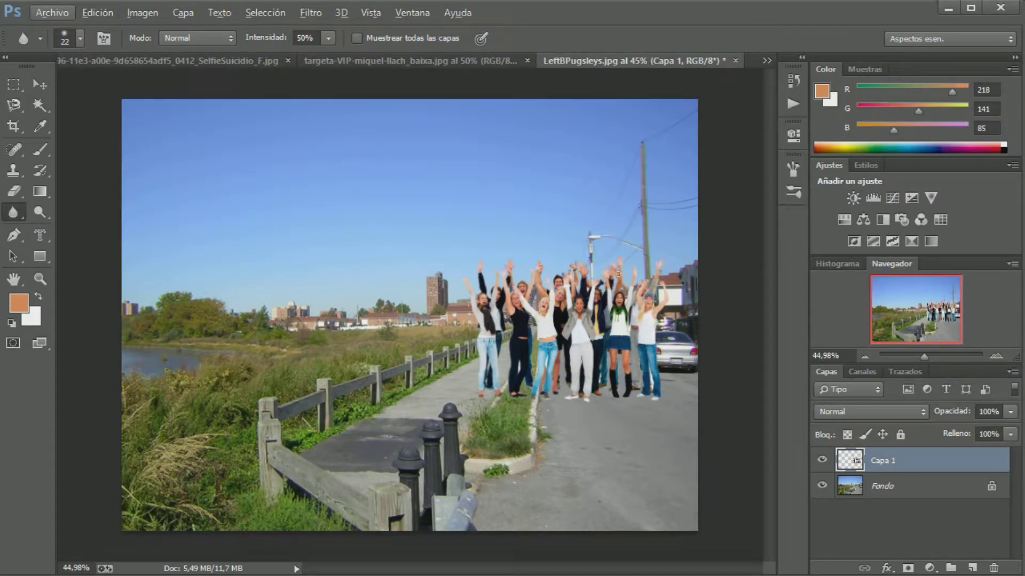
left_click(822, 460)
- Bring up the SelfieSuicidio document at 200% with the Magnetic Lasso selected
left_click(356, 60)
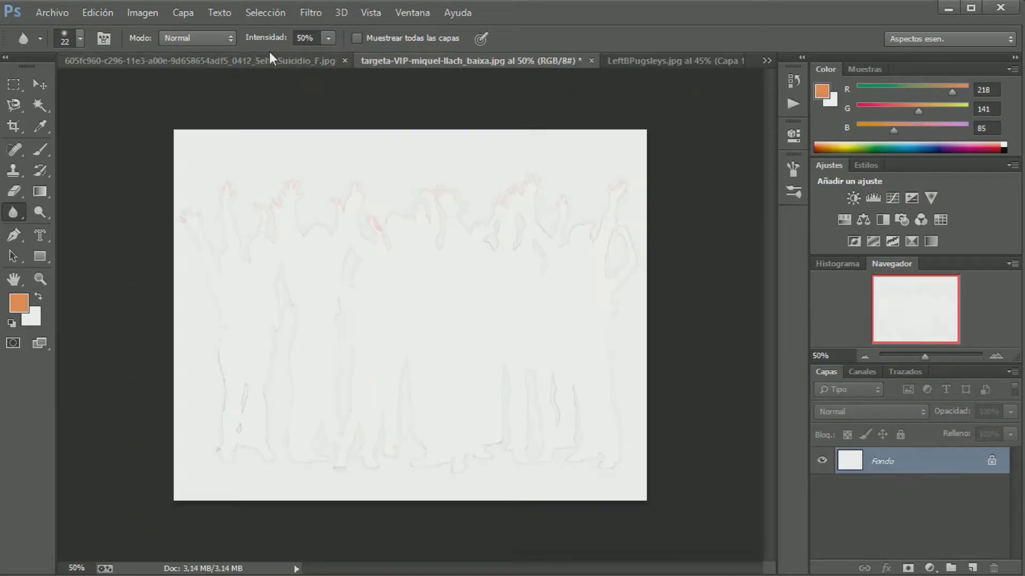
left_click(240, 60)
left_click(40, 104)
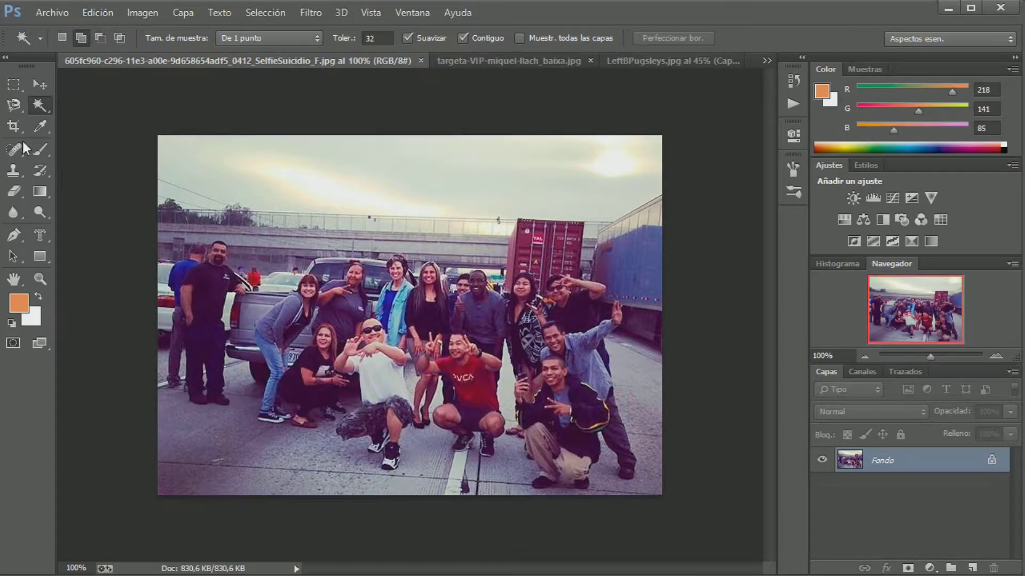
left_click(13, 105)
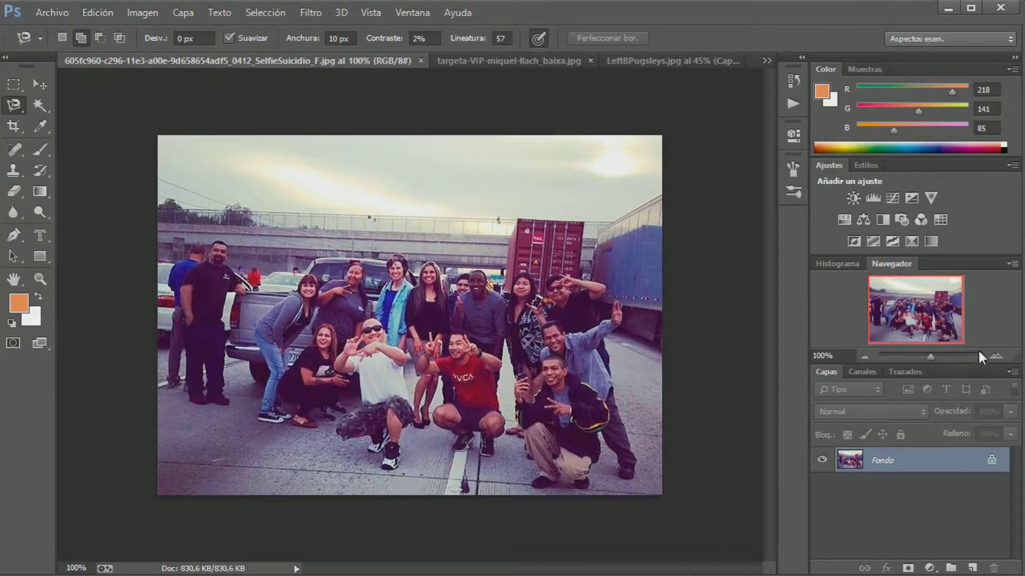
left_click(994, 355)
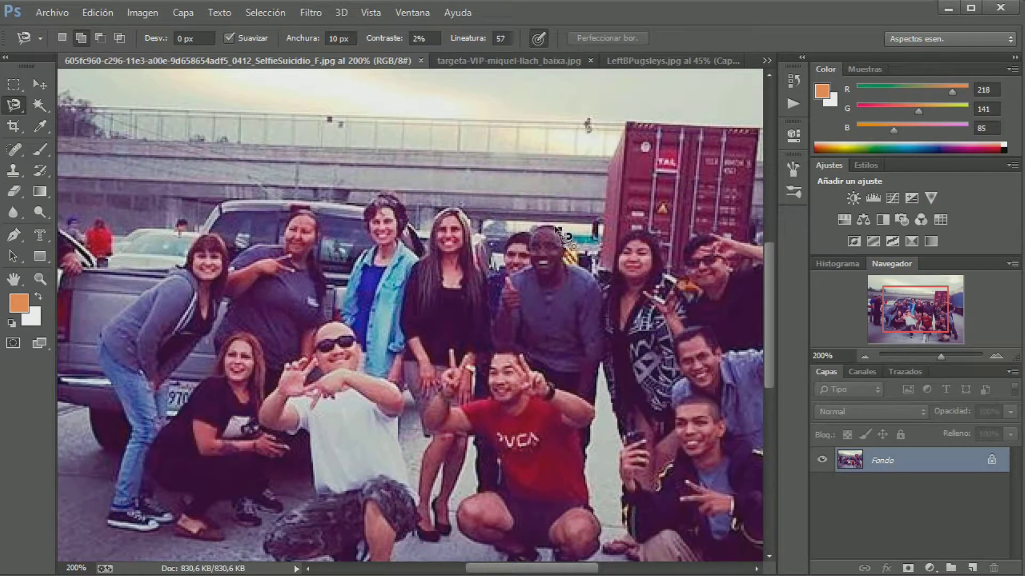
- Start the Magnetic Lasso outline at a head in the selfie group's back row
left_click(558, 229)
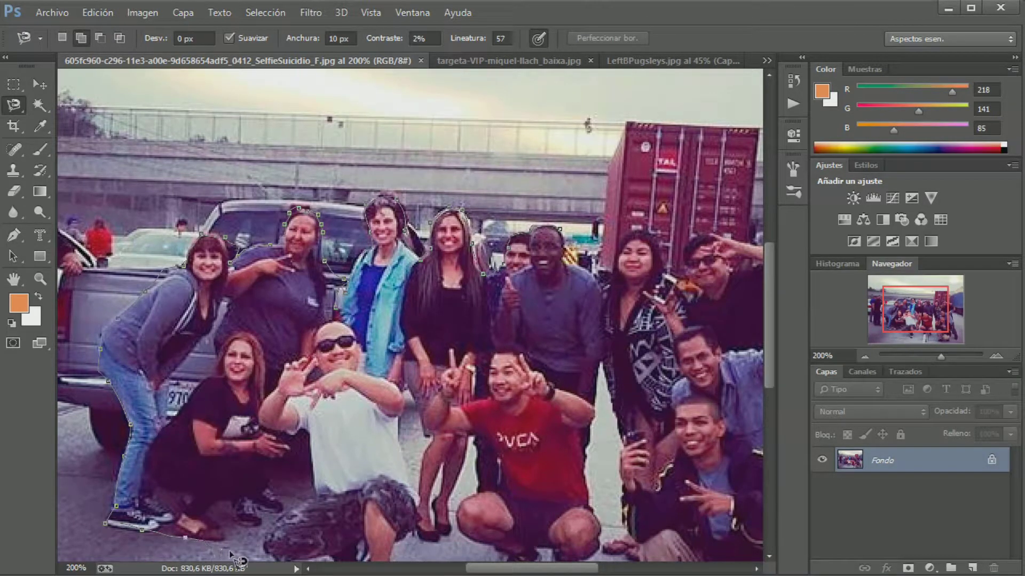
- Scroll down to keep tracing the outline toward the crouching men's feet
scroll(234, 555, "down", 2)
scroll(233, 480, "down", 3)
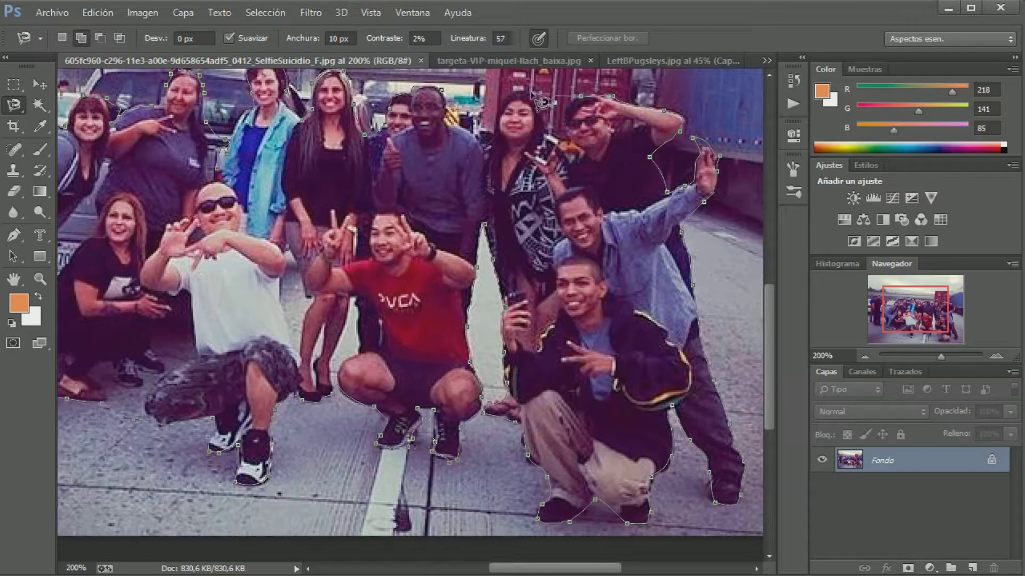
- Close the traced outline into a selection and zoom in to check its edge
double_click(442, 90)
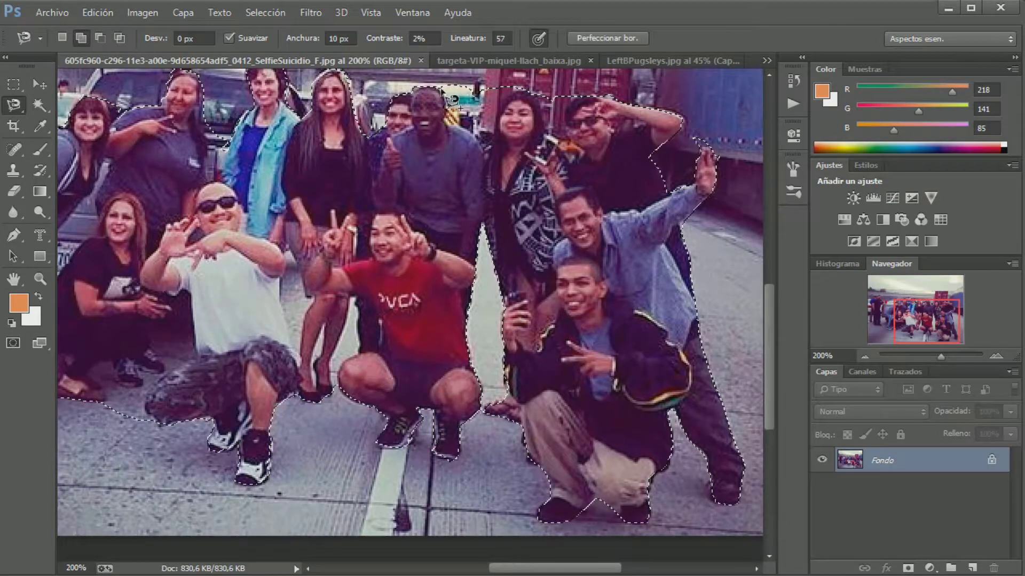
scroll(587, 488, "up", 2)
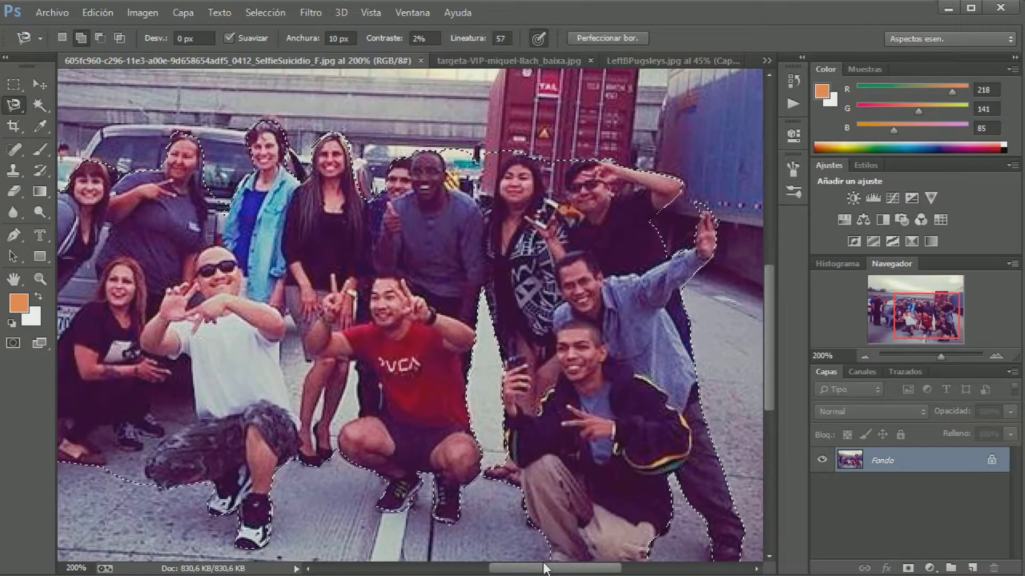
scroll(512, 548, "left", 5)
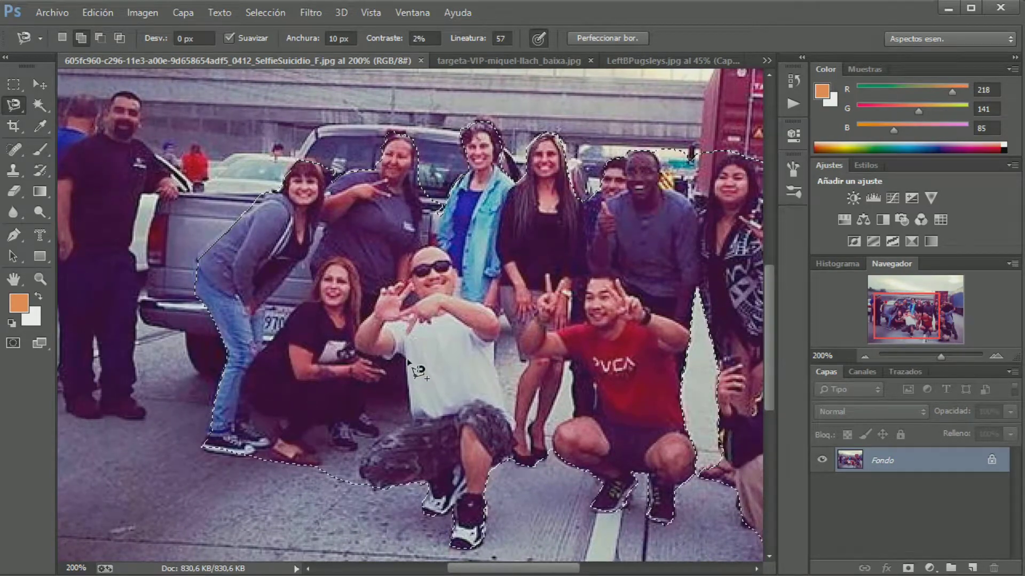
scroll(501, 540, "up", 1)
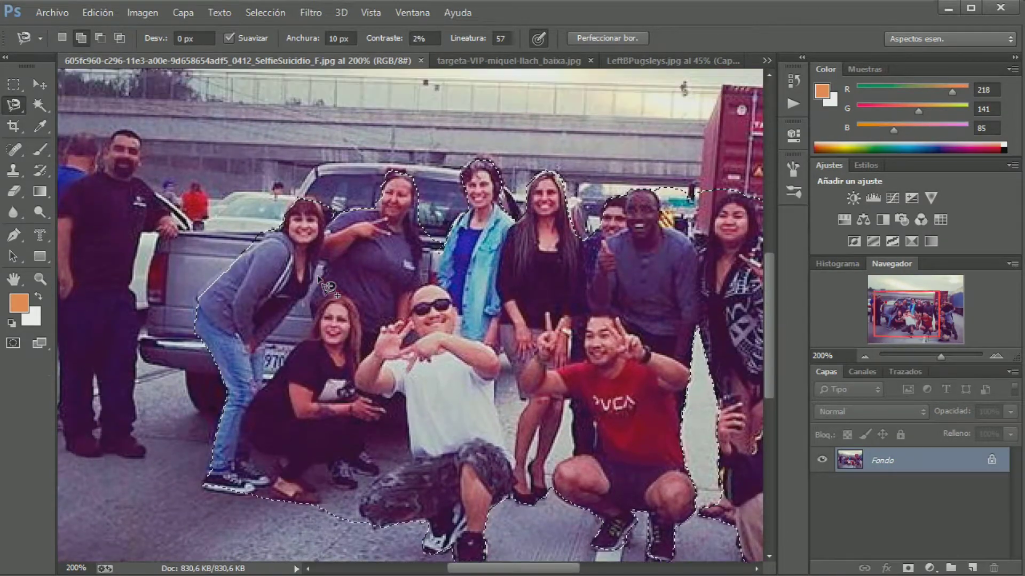
left_click(995, 355)
- Add the left woman's jacket and shoulder edge to the selection with the Magnetic Lasso
scroll(298, 277, "left", 4)
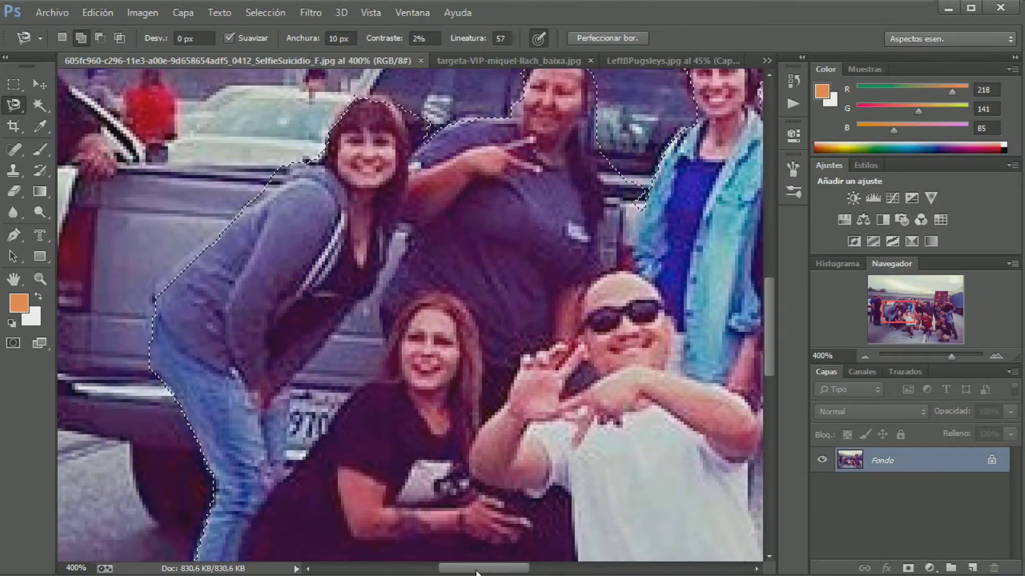
scroll(298, 277, "up", 1)
scroll(298, 276, "up", 1)
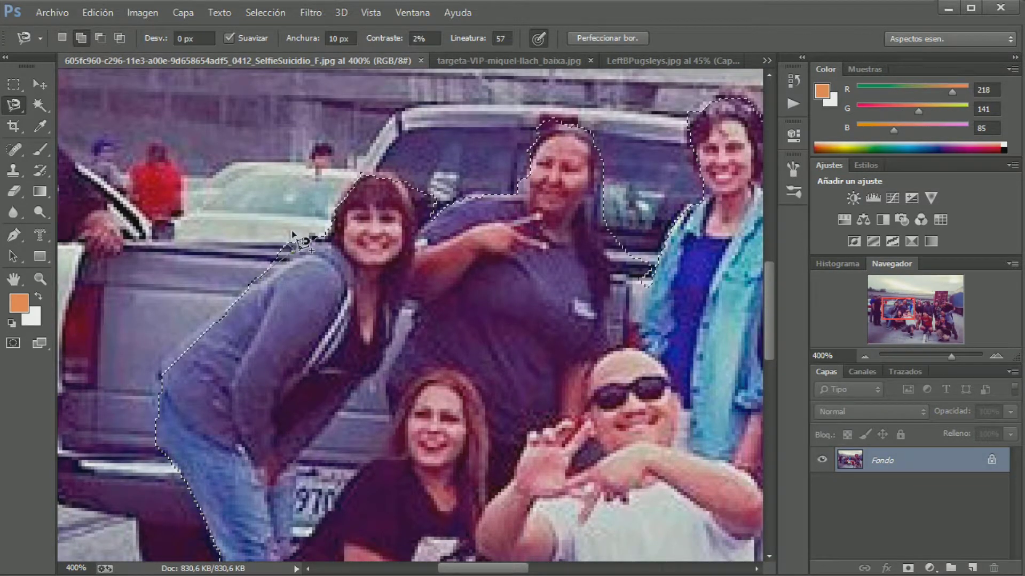
left_click(254, 275)
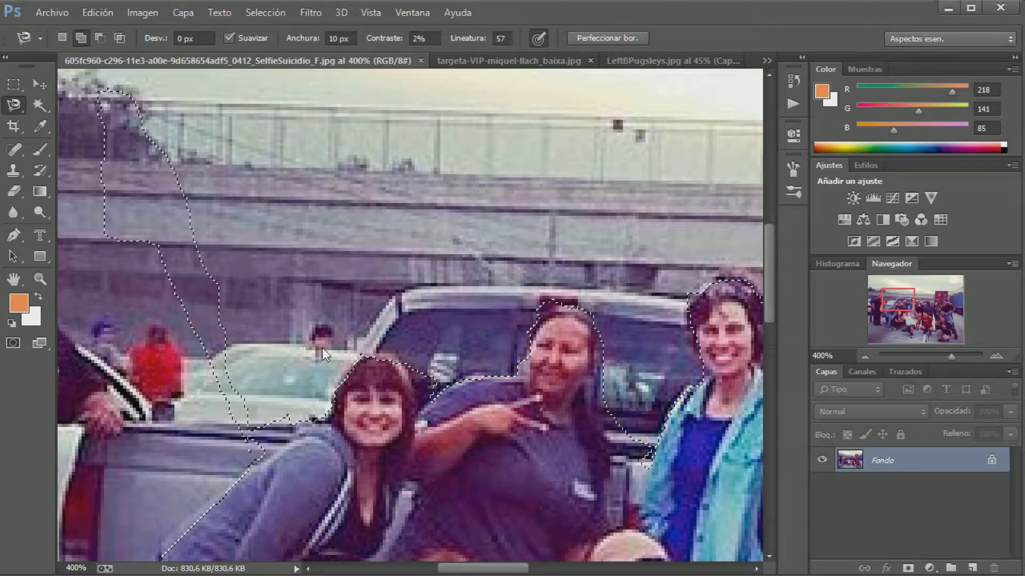
key("Return")
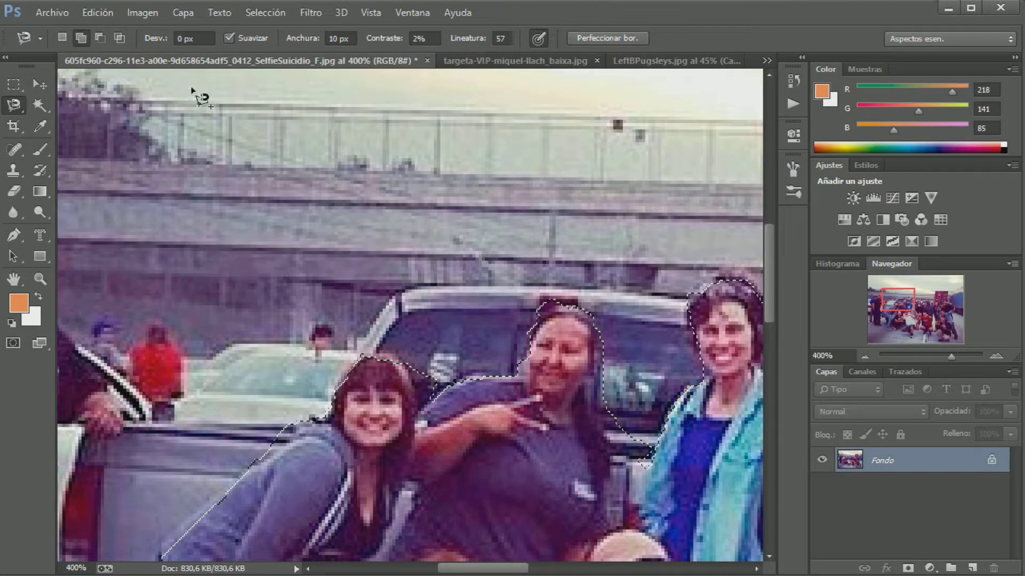
- Trim excess selection beside the arm and around the left woman's hair
left_click(100, 38)
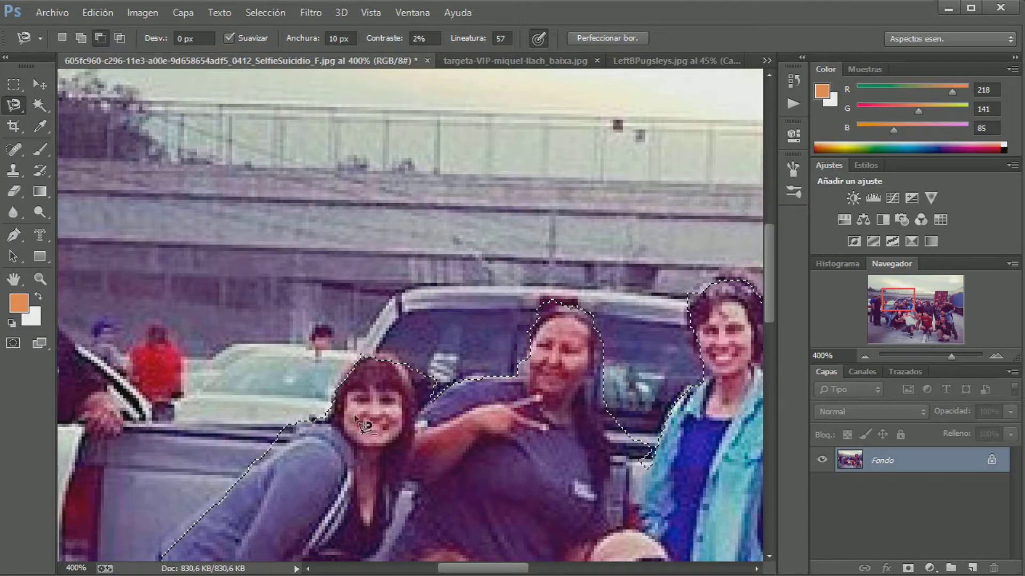
left_click(300, 402)
double_click(258, 467)
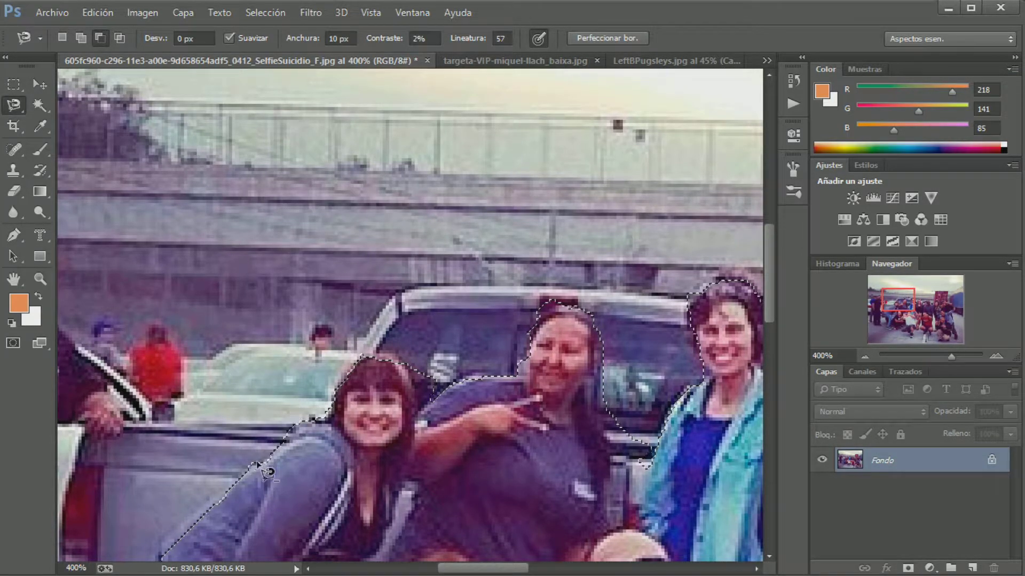
scroll(373, 422, "up", 1)
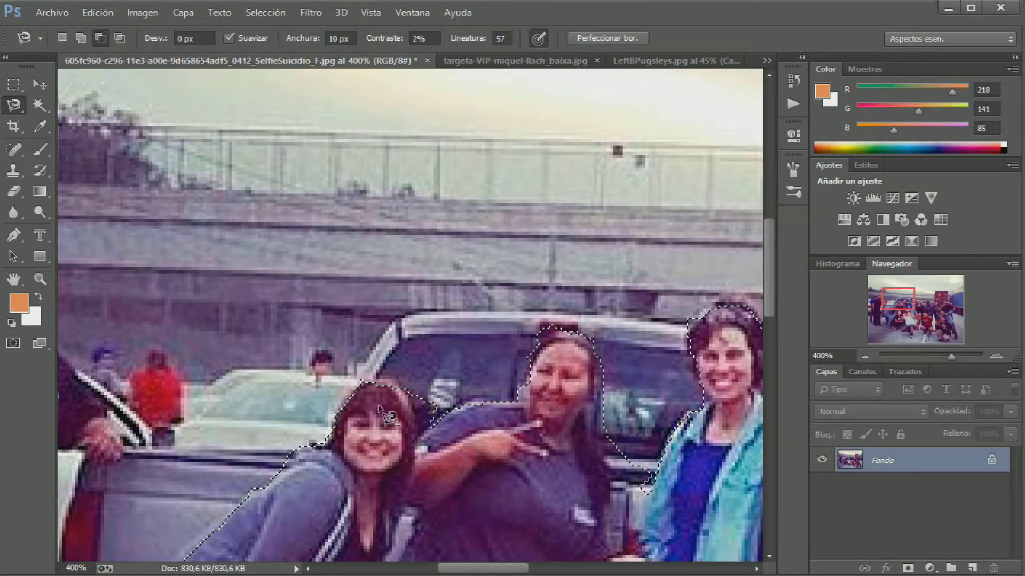
left_click(421, 421)
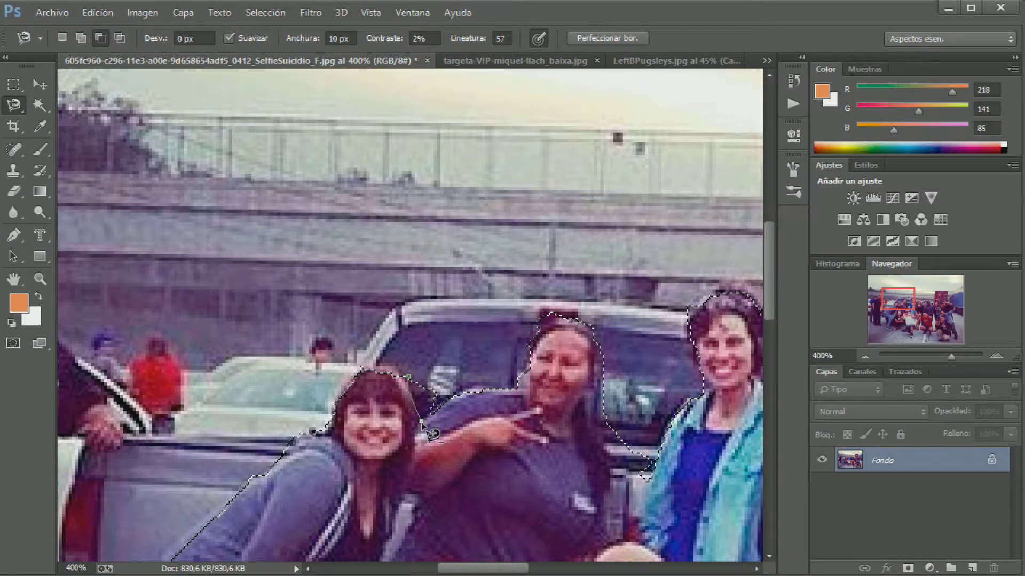
double_click(411, 378)
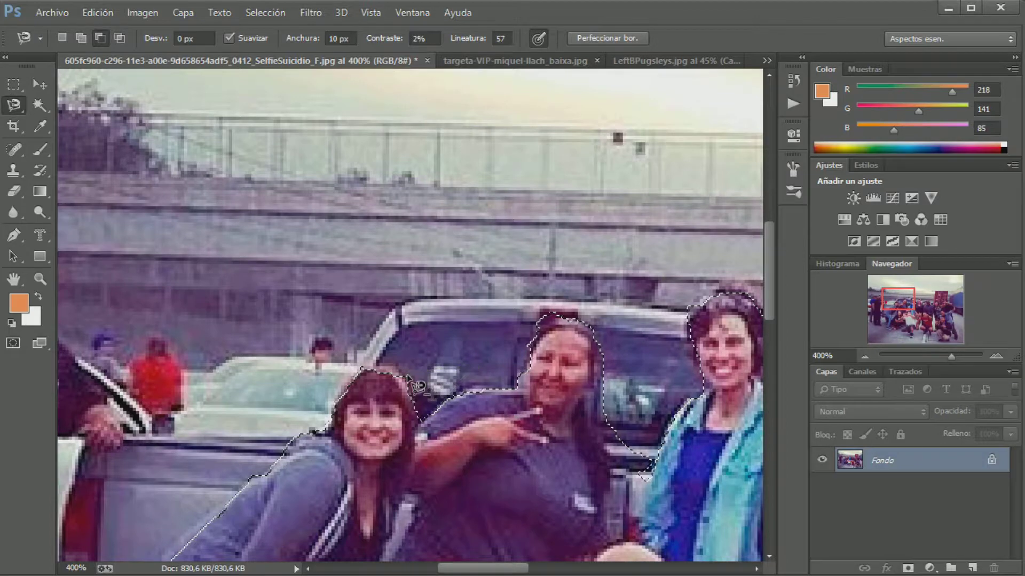
- Add the missing top of the hair, then trim the selection along the middle woman's head
left_click(81, 38)
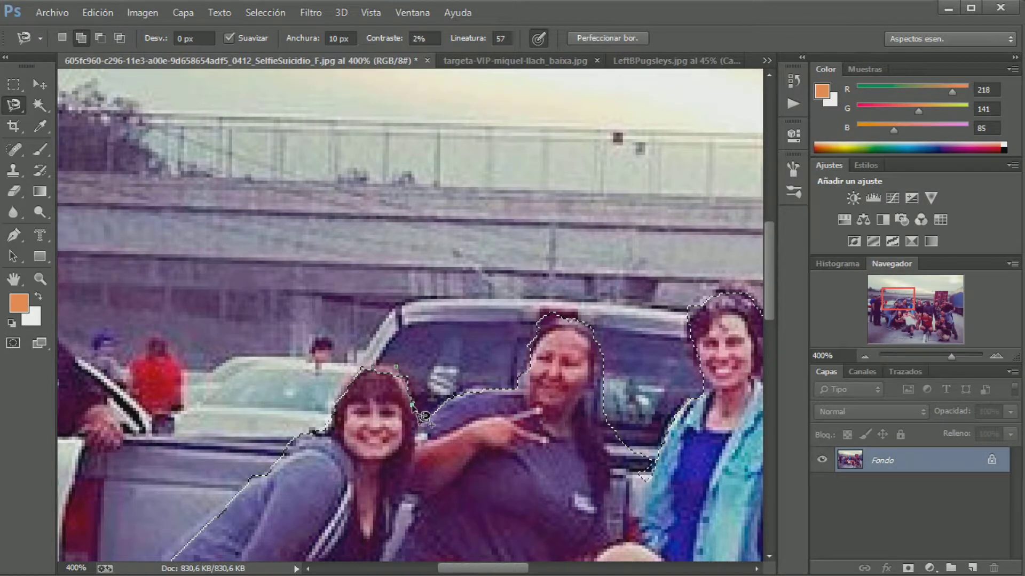
left_click(412, 405)
double_click(371, 387)
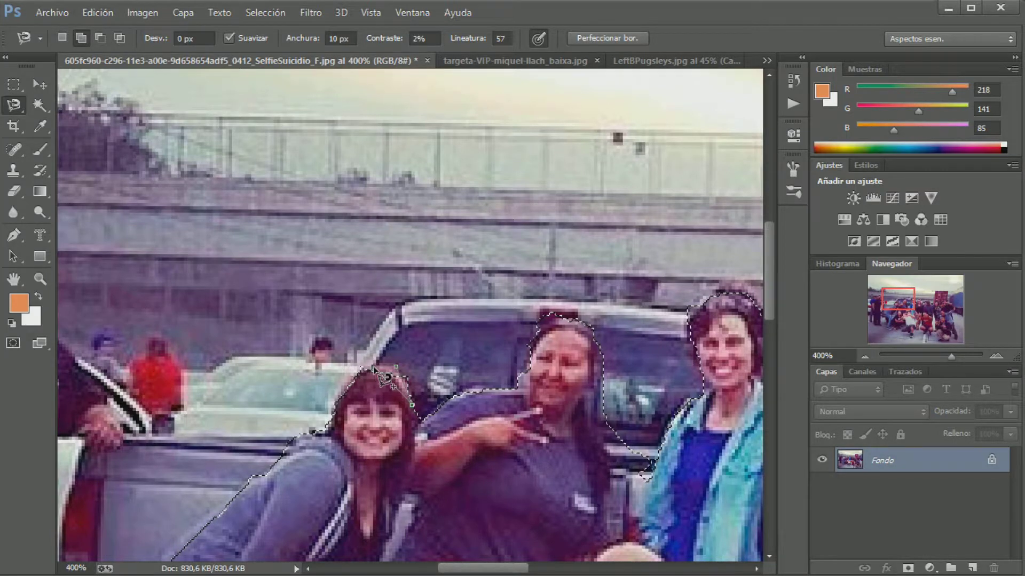
scroll(556, 371, "down", 1)
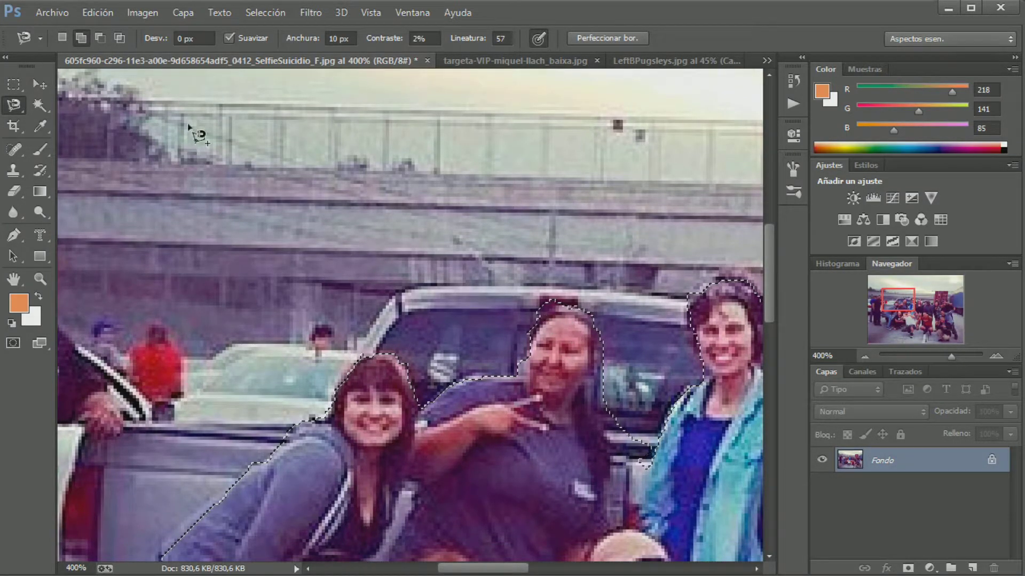
left_click(99, 38)
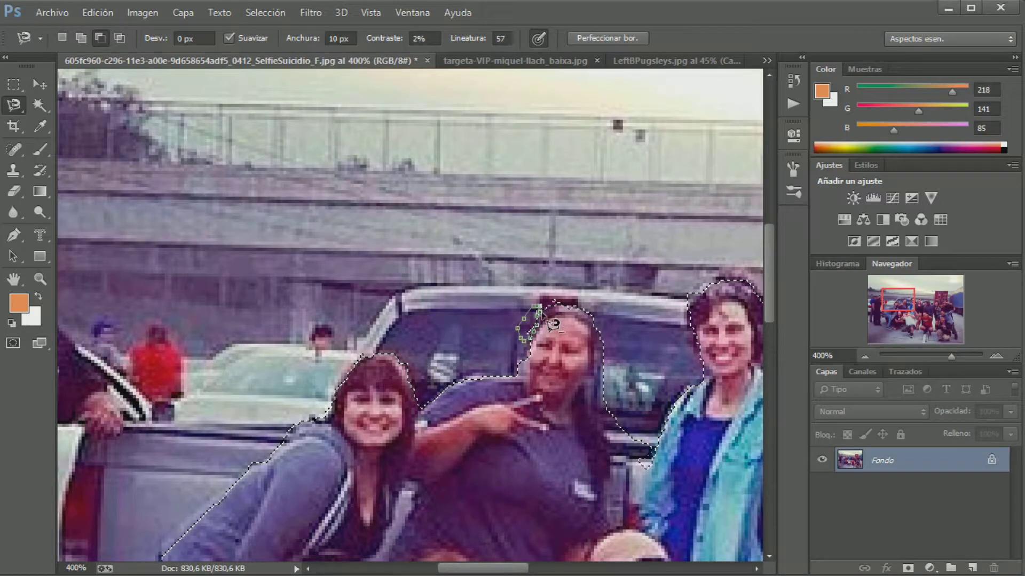
double_click(555, 317)
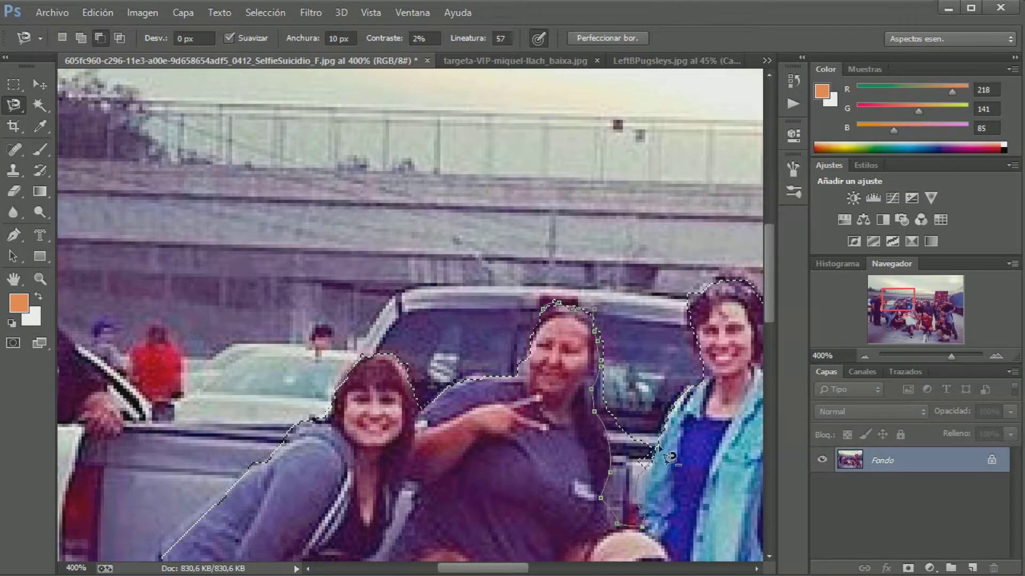
left_click(607, 320)
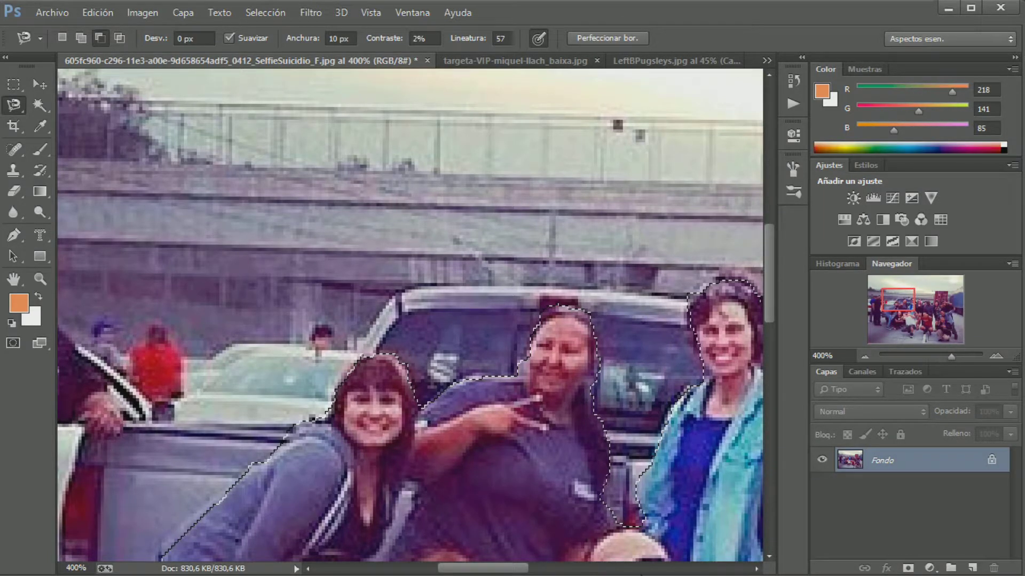
- Add the blue-jacket woman's edge and the outline around the man and woman to the selection
scroll(510, 507, "right", 3)
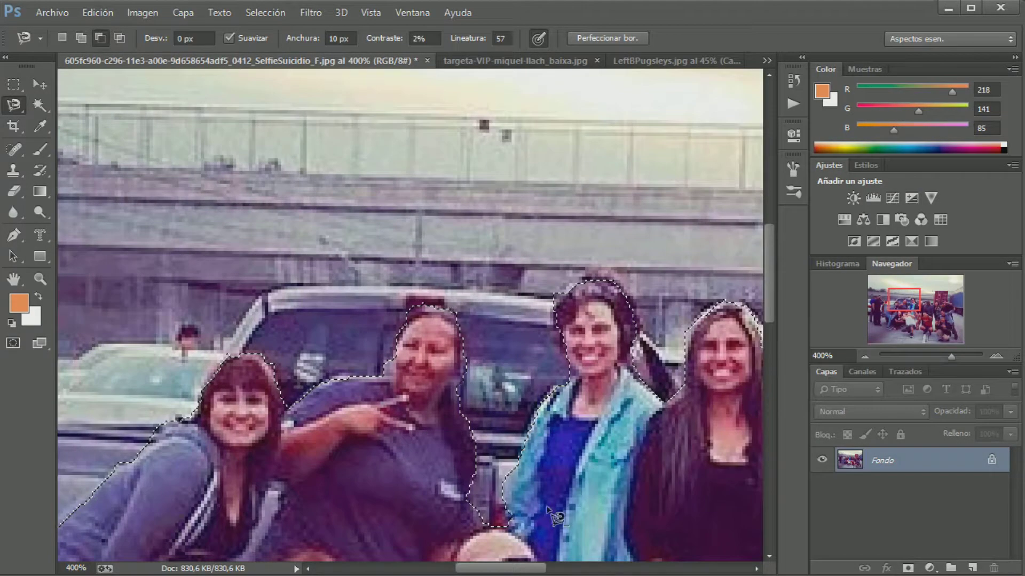
left_click(515, 434)
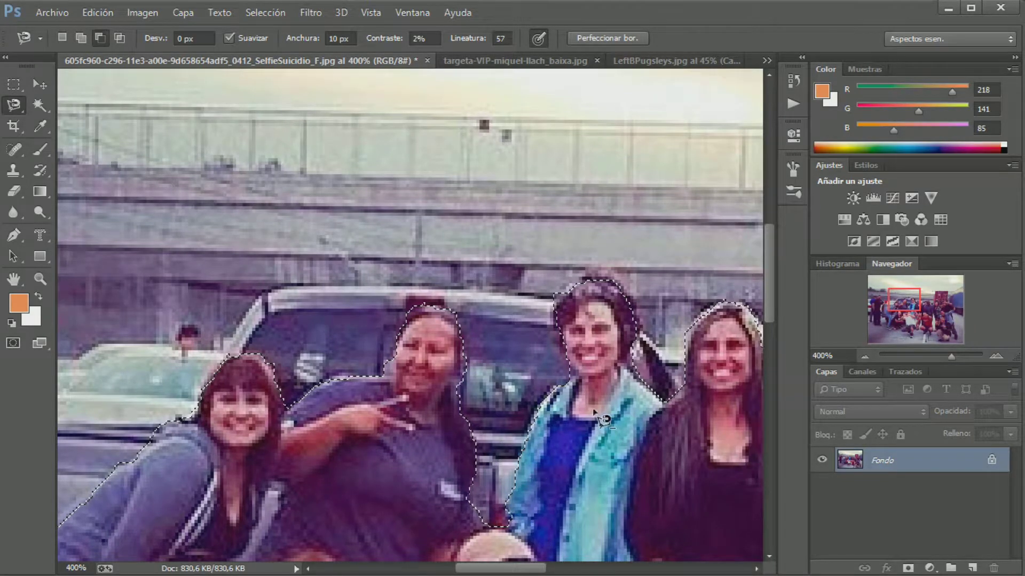
left_click(667, 380)
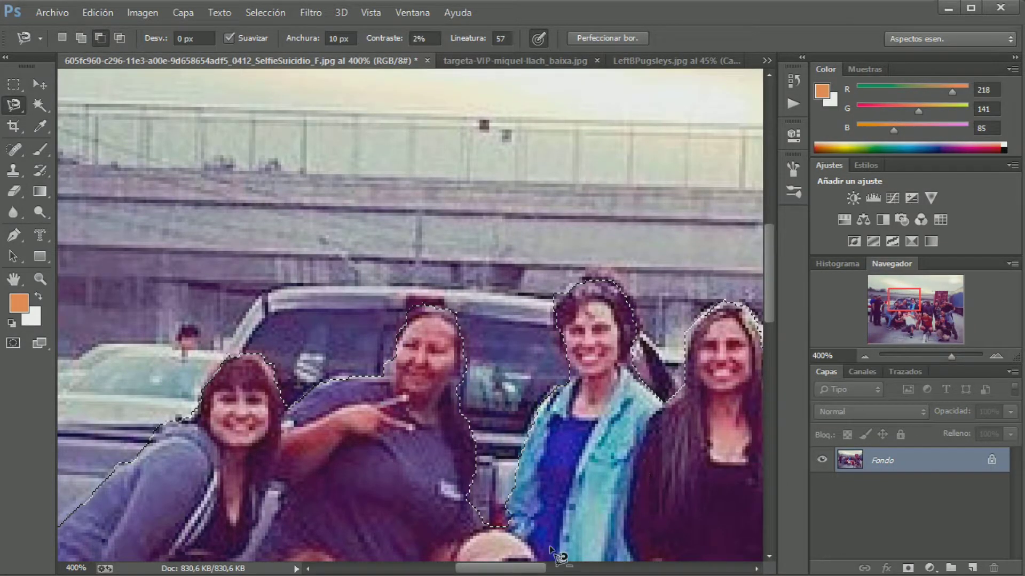
left_click_drag(530, 571, 587, 570)
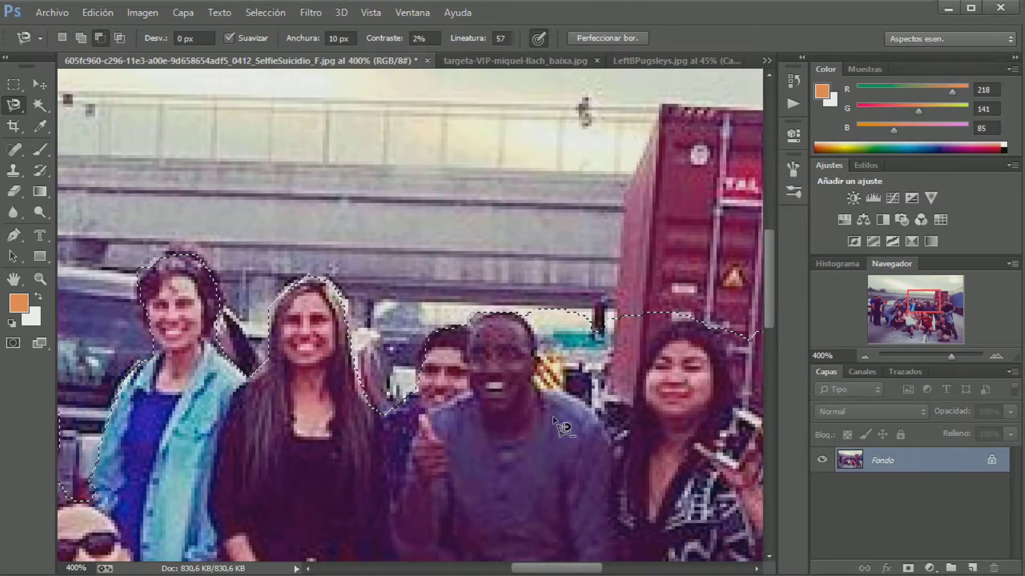
left_click(528, 319)
left_click(609, 438)
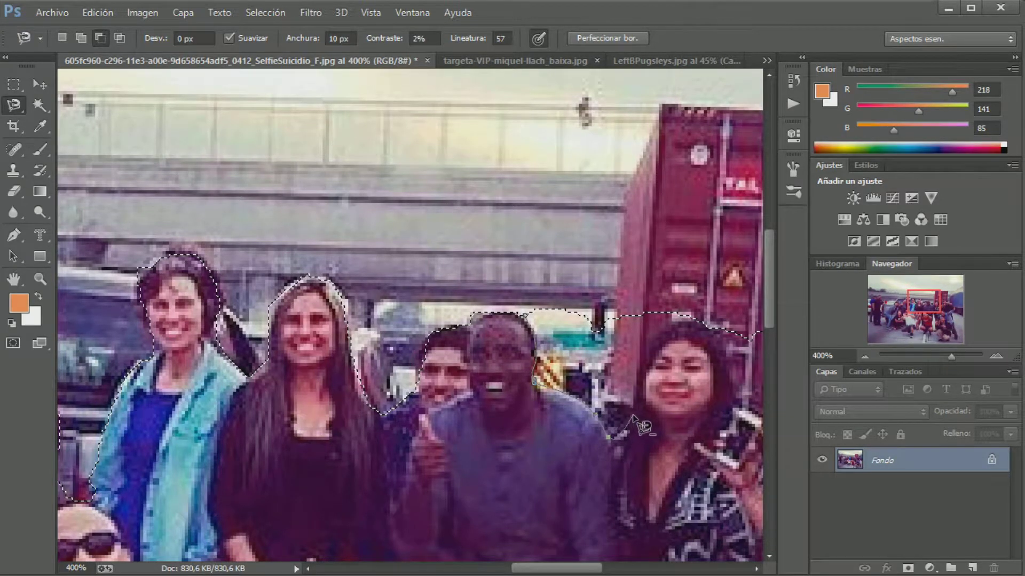
left_click(697, 320)
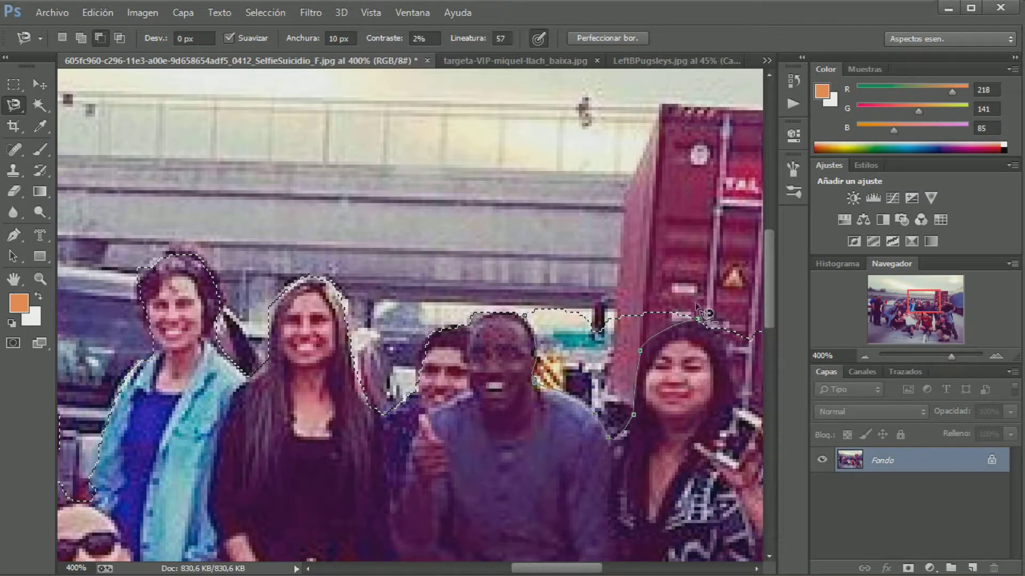
left_click(527, 318)
- Trace along the woman's hair, merging the woman and man into the selection
left_click_drag(582, 569, 626, 572)
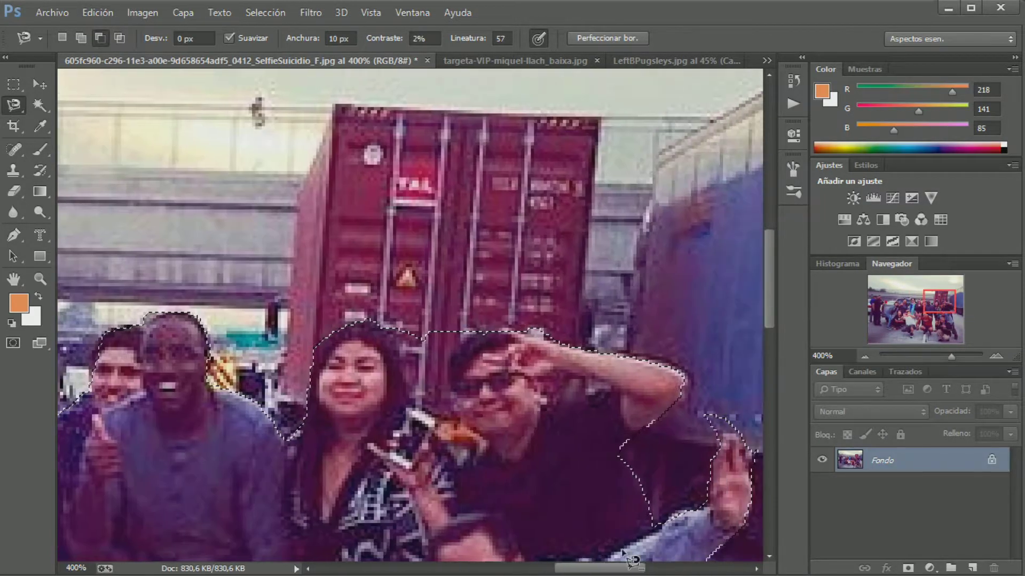
left_click(390, 332)
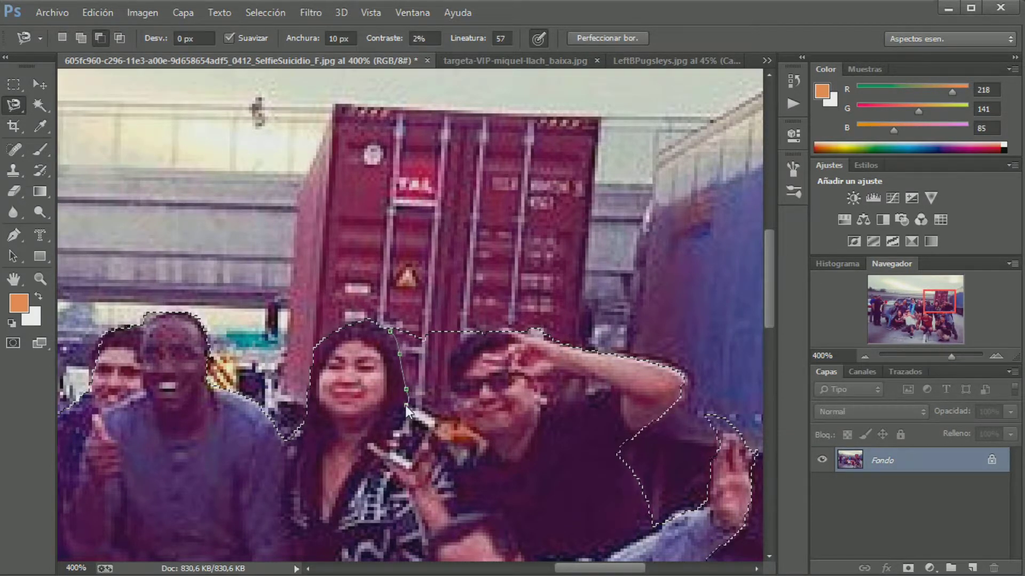
left_click(460, 425)
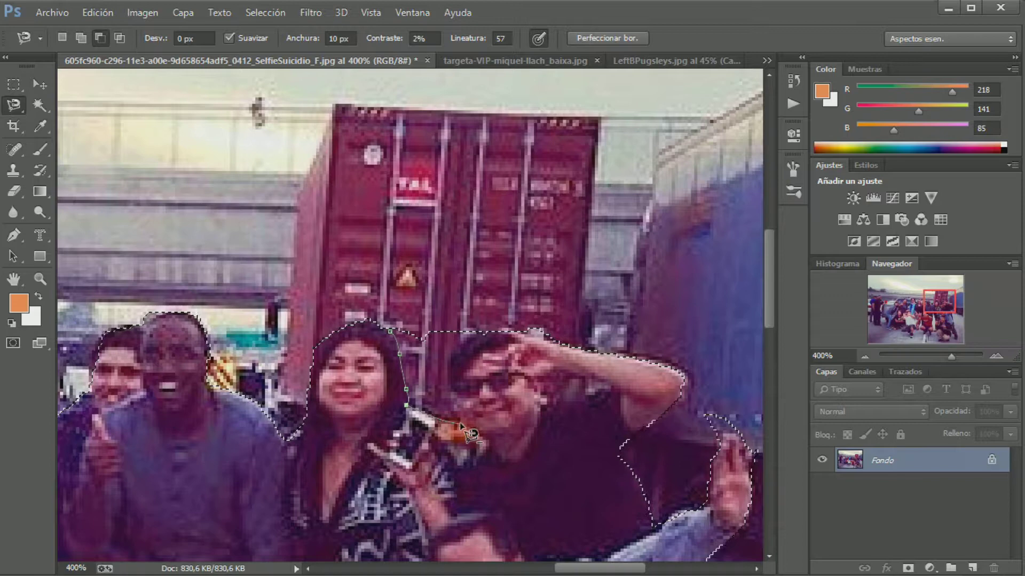
left_click(451, 347)
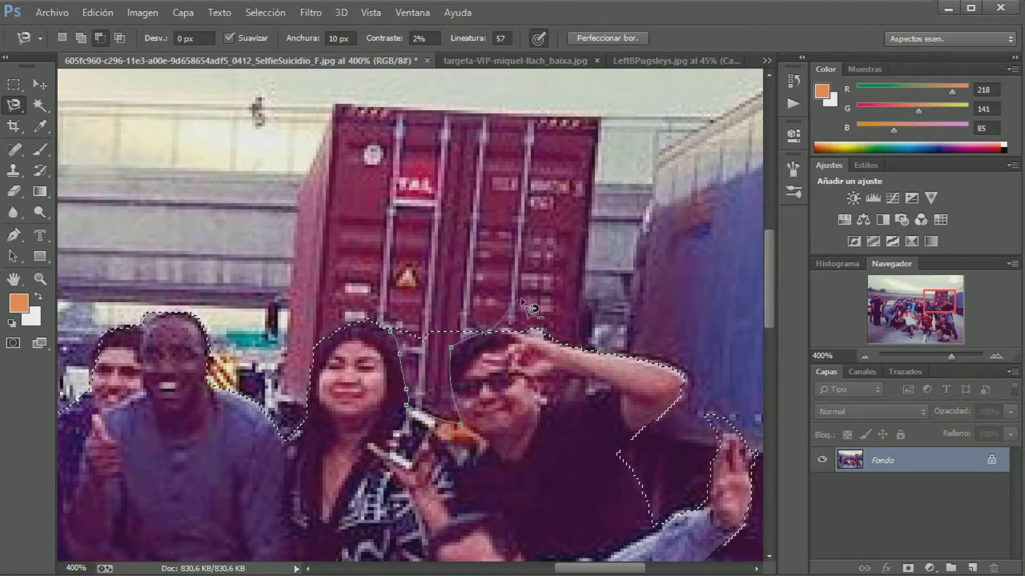
left_click(391, 331)
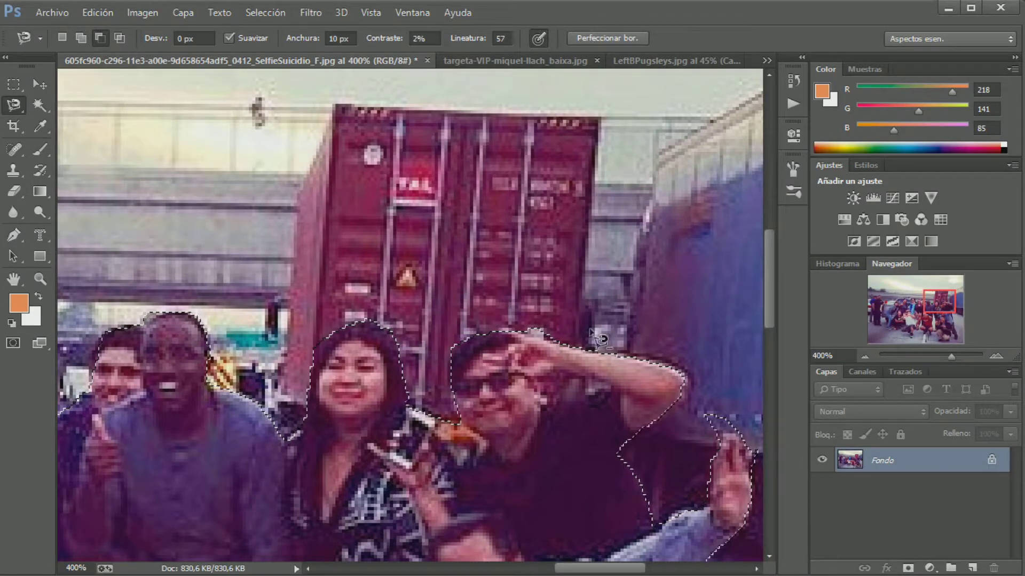
- Outline the man's head, raised arm and hand, then inspect the legs and feet below
left_click(526, 332)
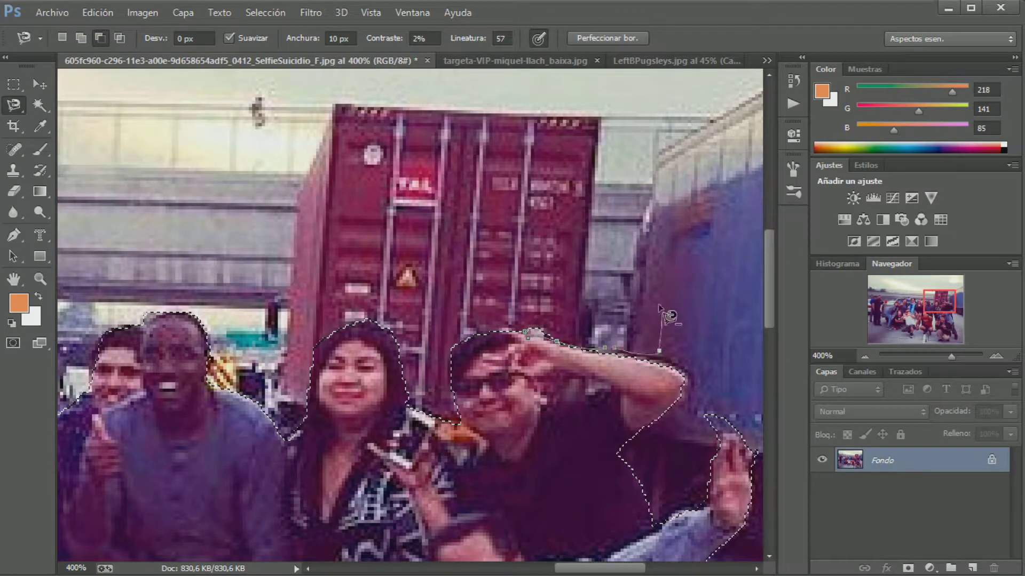
left_click(534, 337)
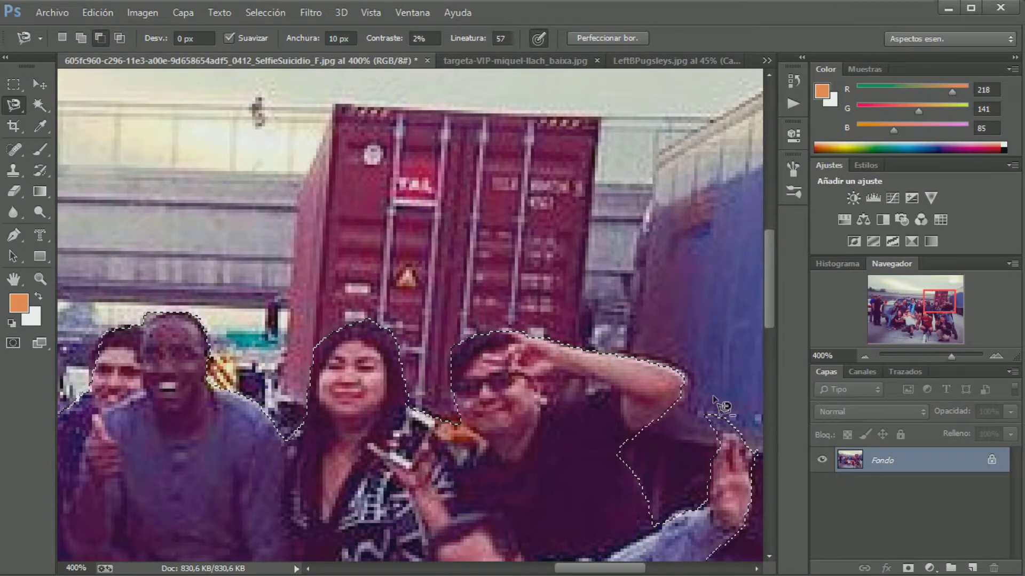
left_click(741, 431)
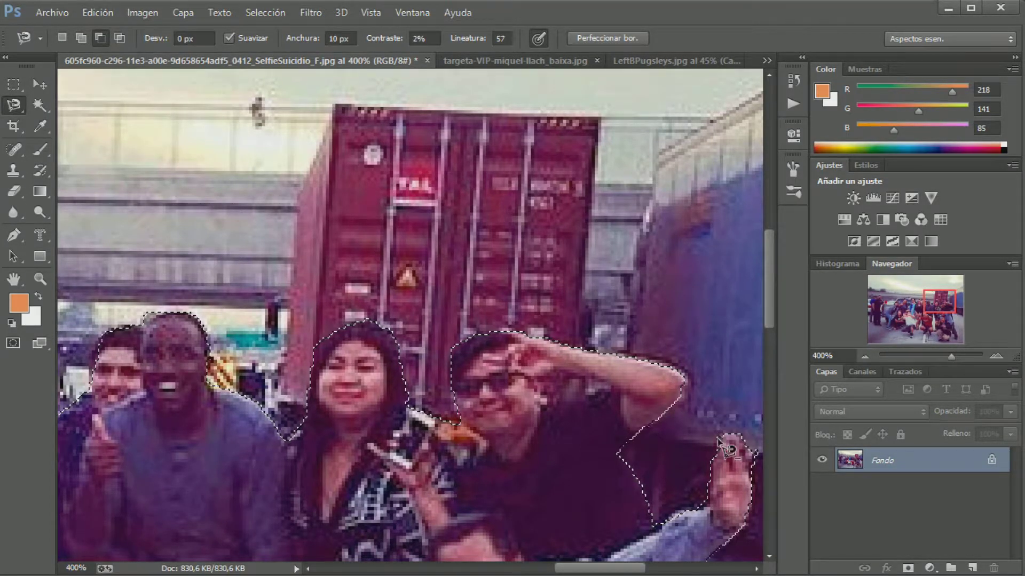
scroll(695, 466, "down", 2)
scroll(695, 467, "down", 2)
scroll(597, 411, "down", 2)
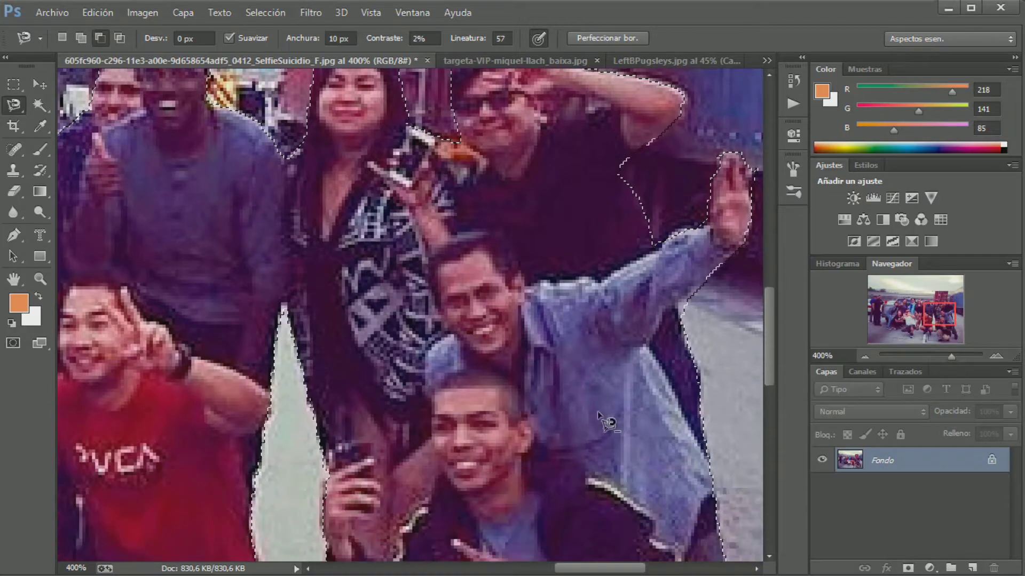
scroll(481, 395, "down", 2)
scroll(363, 376, "down", 2)
scroll(363, 376, "down", 2)
scroll(408, 427, "down", 2)
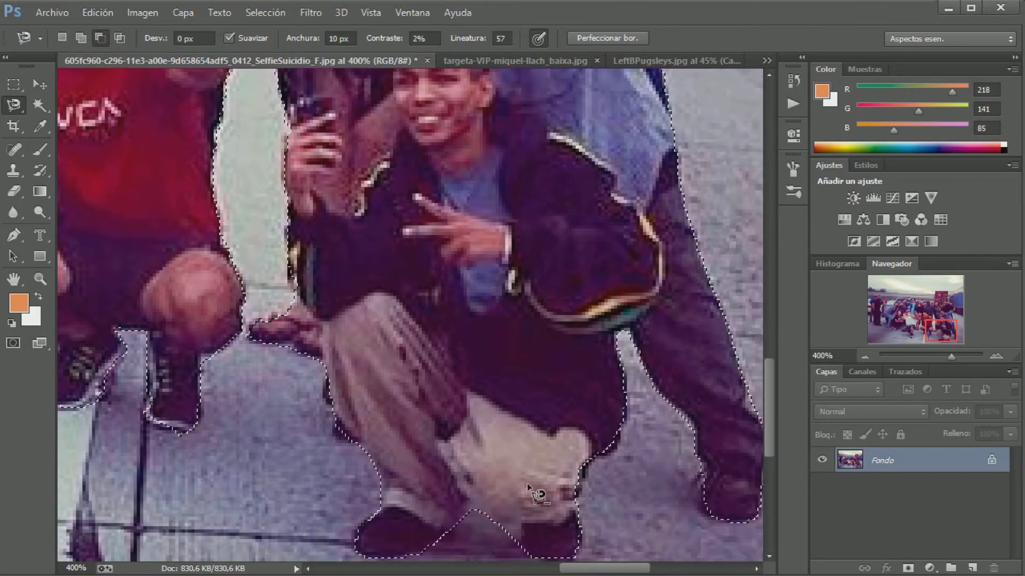
scroll(527, 482, "down", 2)
scroll(566, 564, "left", 5)
scroll(557, 533, "left", 1)
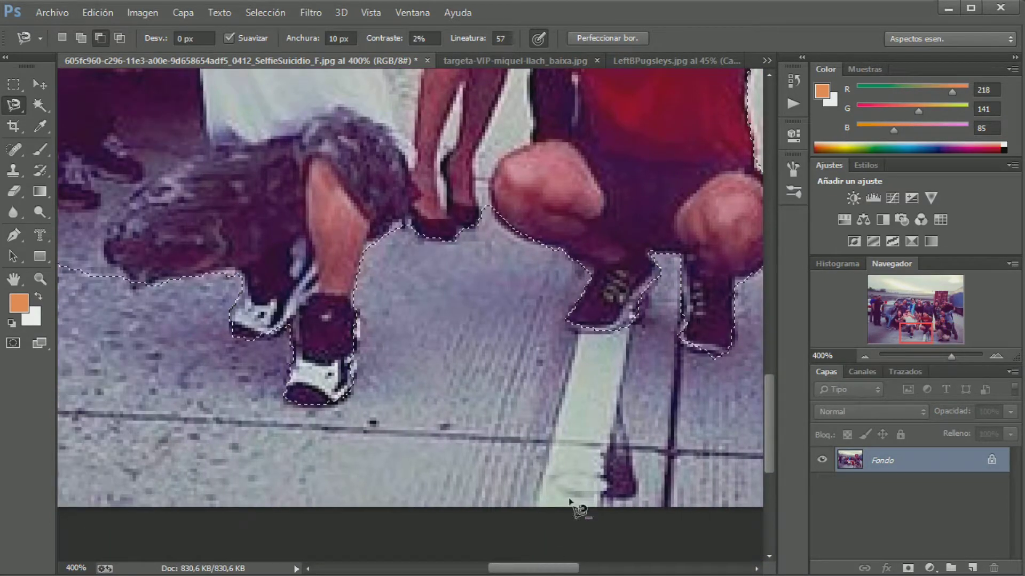
scroll(566, 475, "up", 1)
scroll(534, 416, "up", 1)
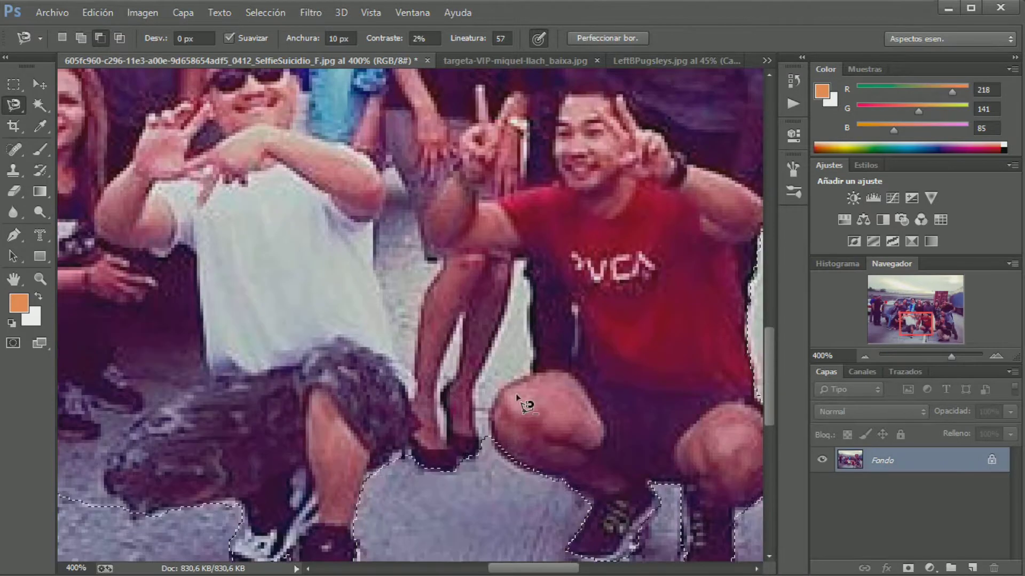
- Subtract the pavement gap along the white-shirted man's leg, arm and torso
left_click(489, 435)
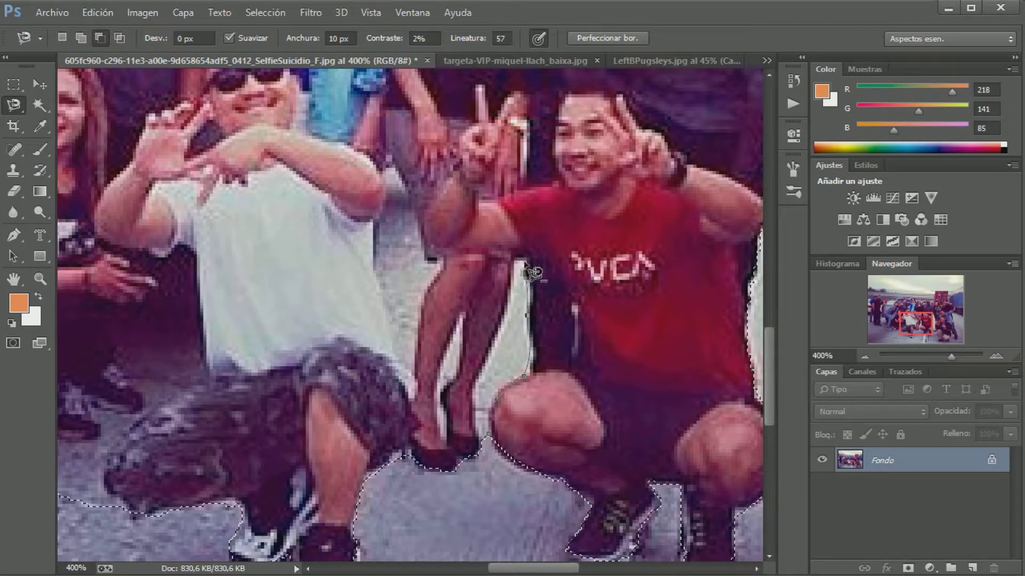
left_click(487, 445)
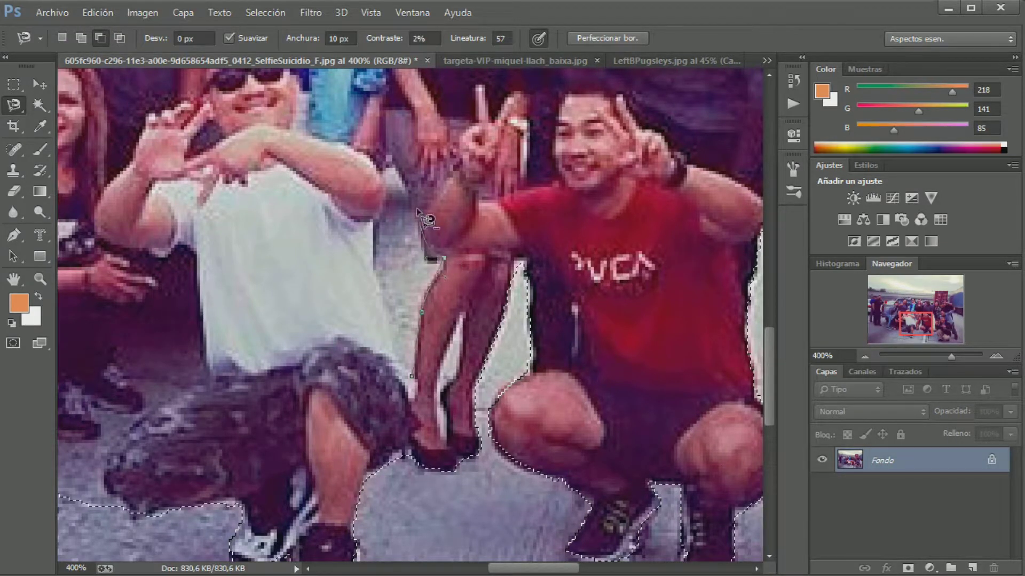
left_click(389, 163)
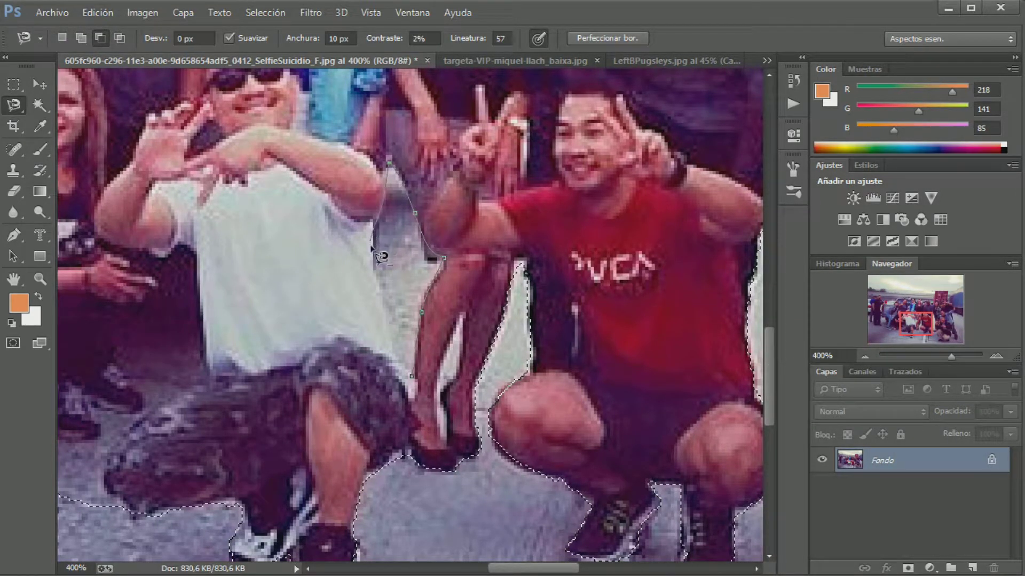
left_click(408, 376)
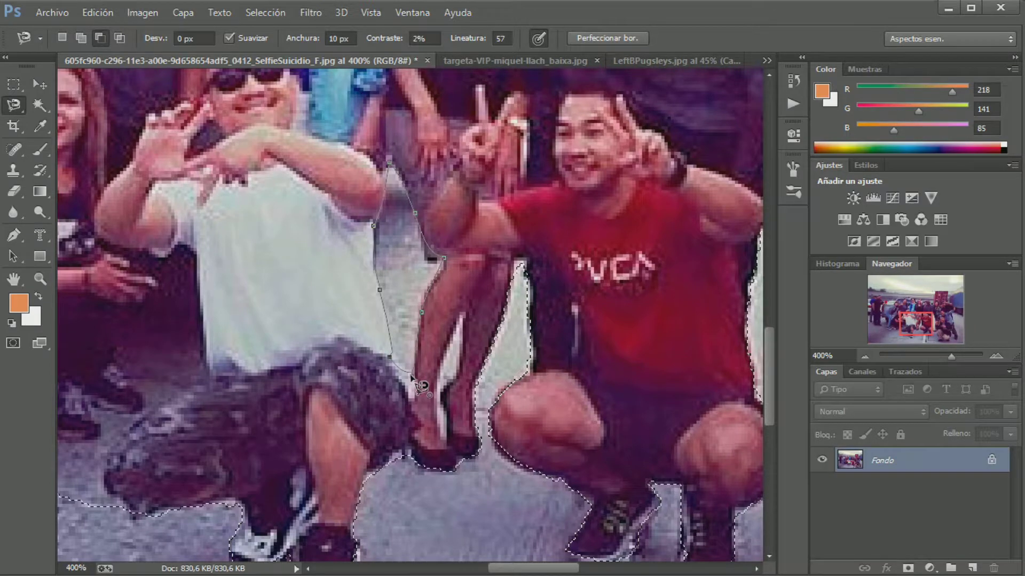
left_click_drag(555, 570, 506, 570)
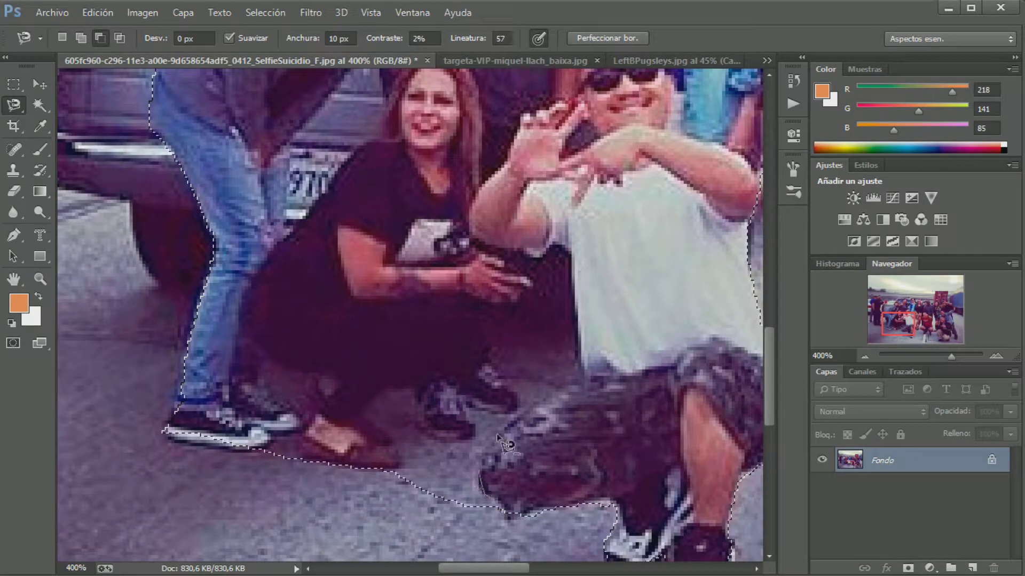
- Trace up the shirt edge, around the arm and hand, and down toward the crouching woman's shoe
left_click(482, 453)
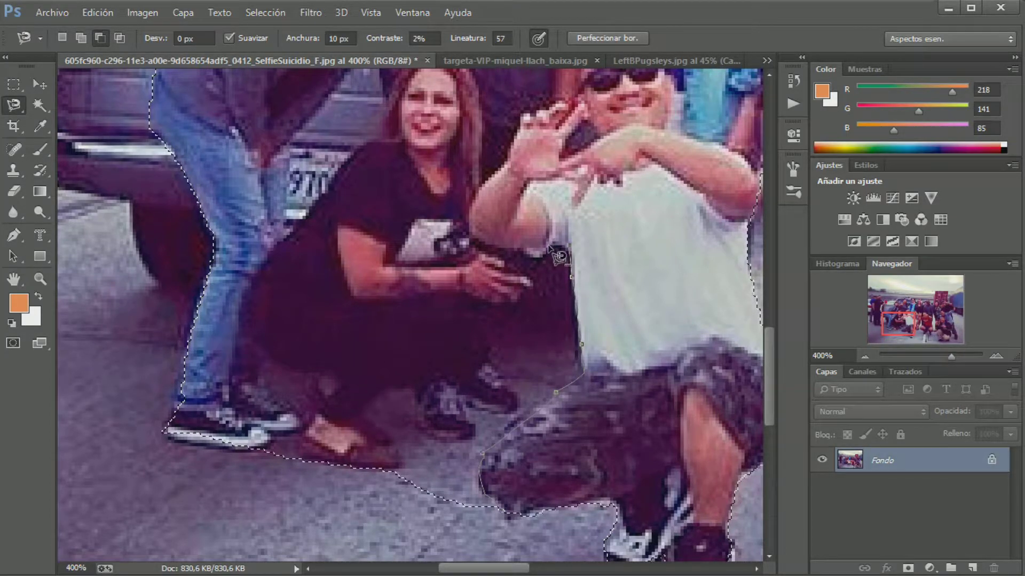
left_click(498, 251)
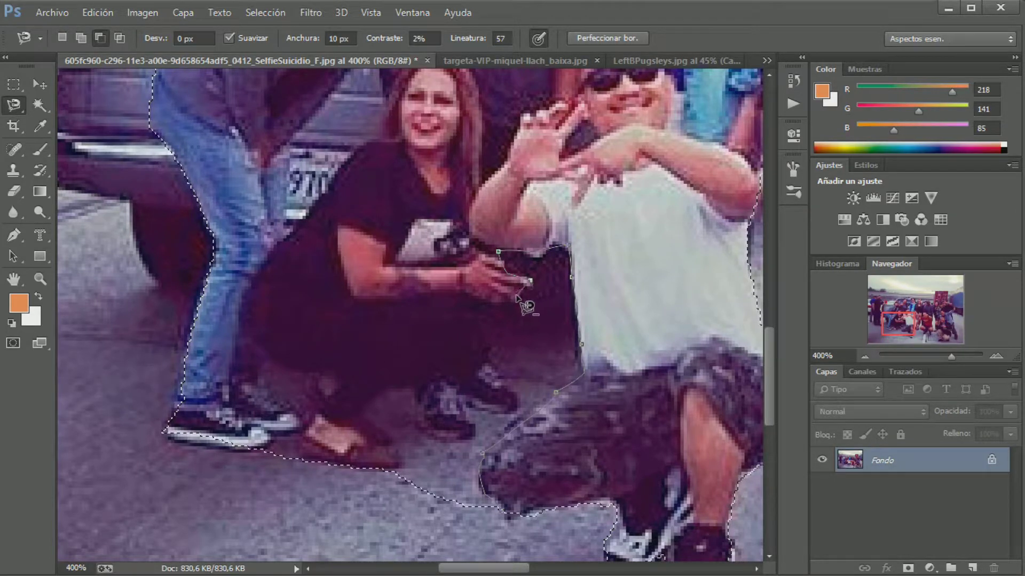
key("BackSpace")
key("BackSpace")
key("BackSpace")
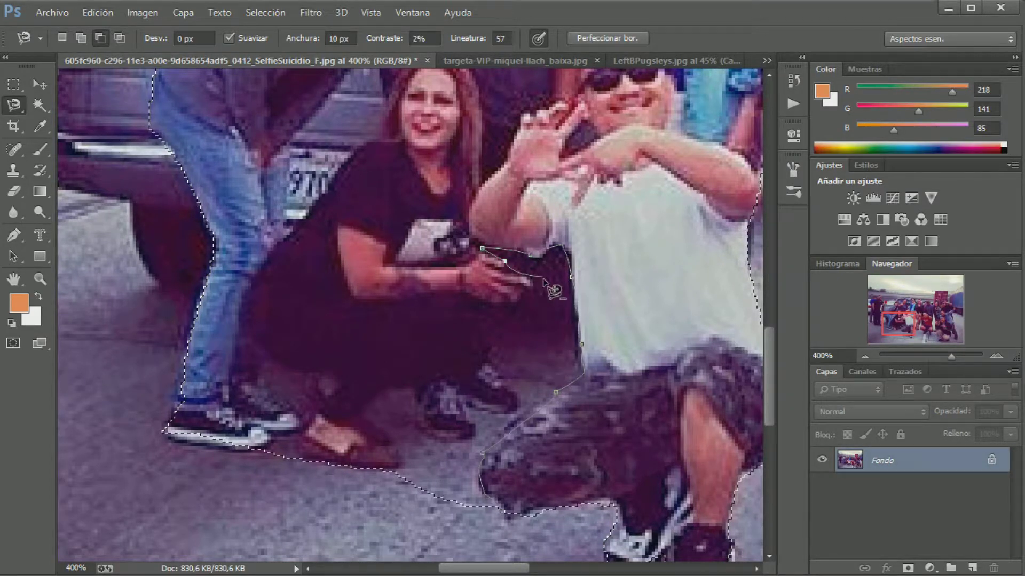
left_click(504, 271)
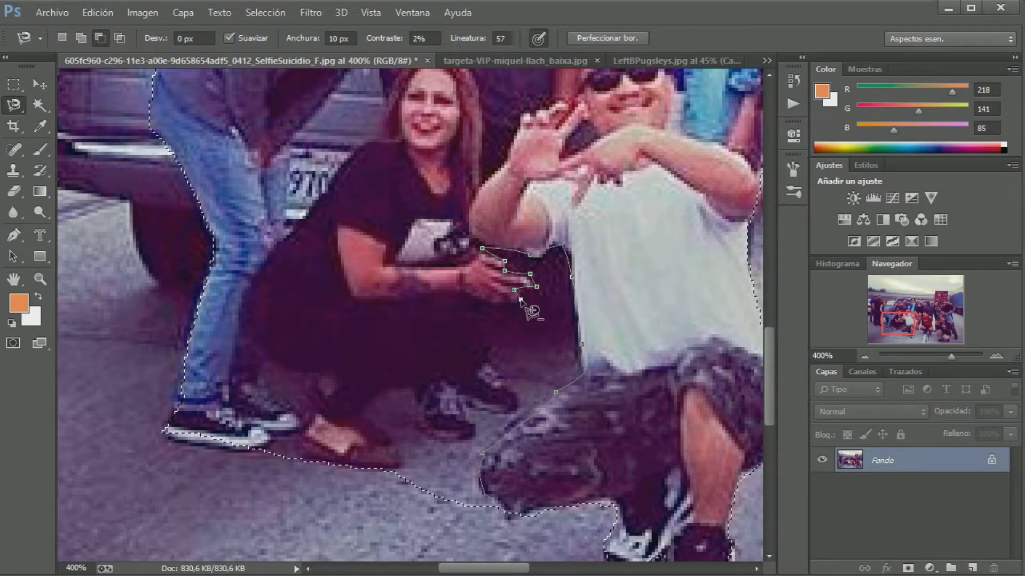
left_click(479, 302)
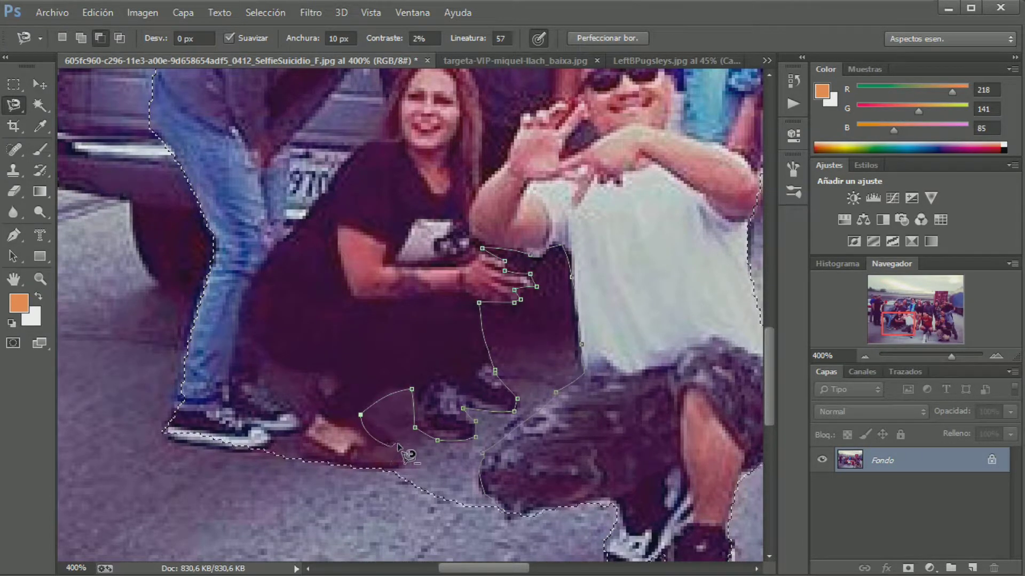
key("BackSpace")
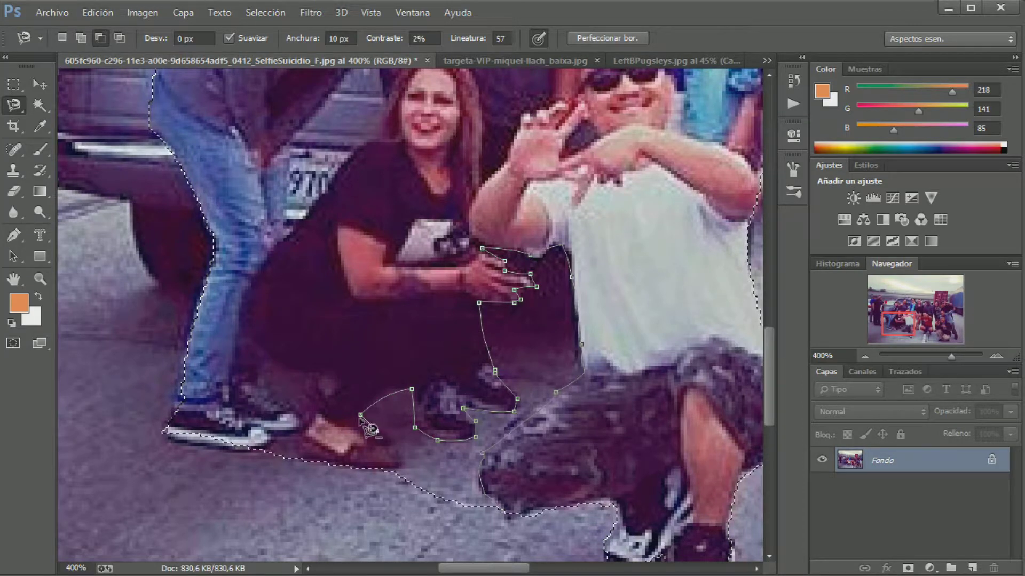
left_click(396, 451)
left_click(399, 469)
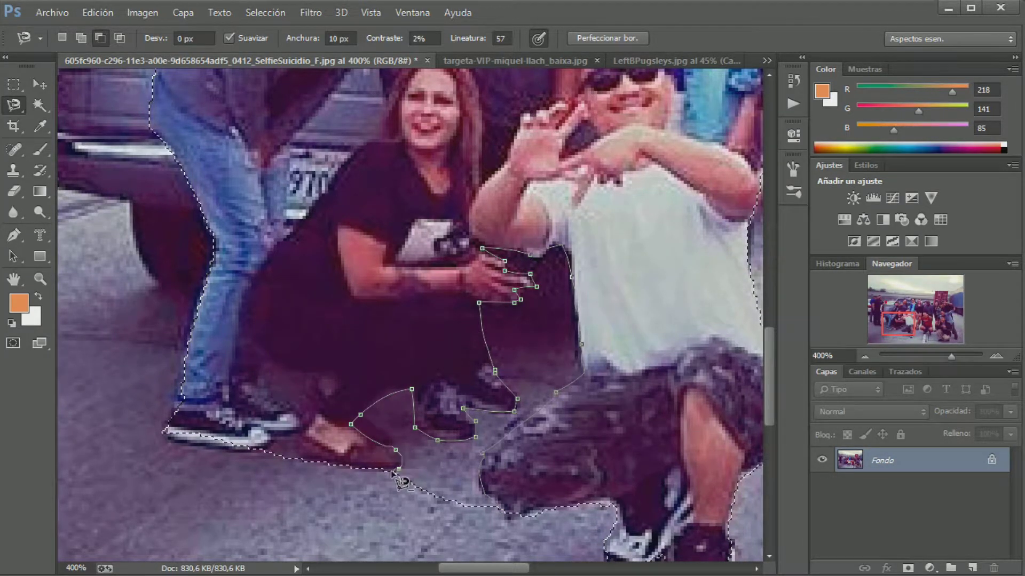
- Cut the gap beside the white-shirted man from the selection and trim around the left sneaker
double_click(507, 512)
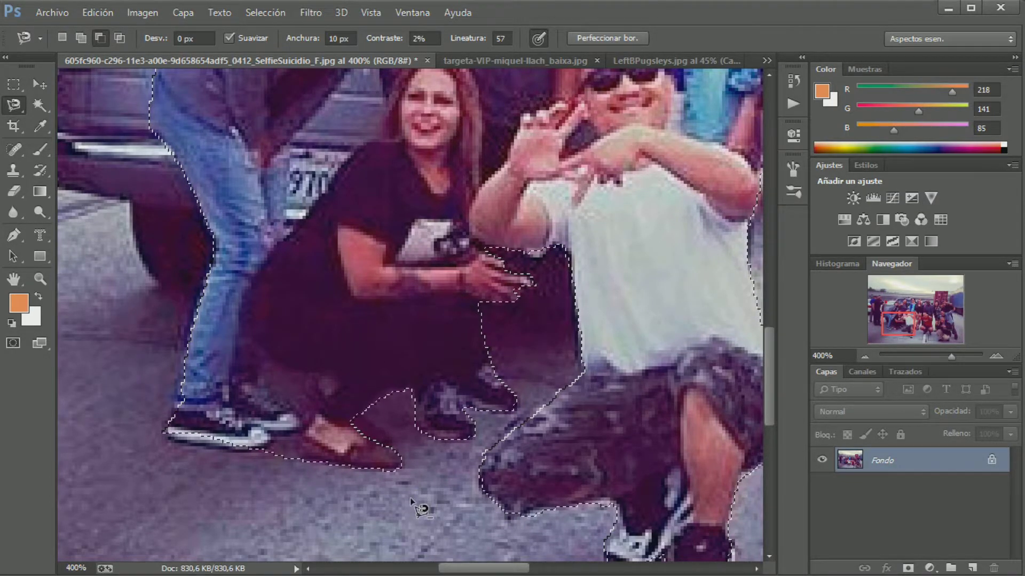
left_click(303, 430)
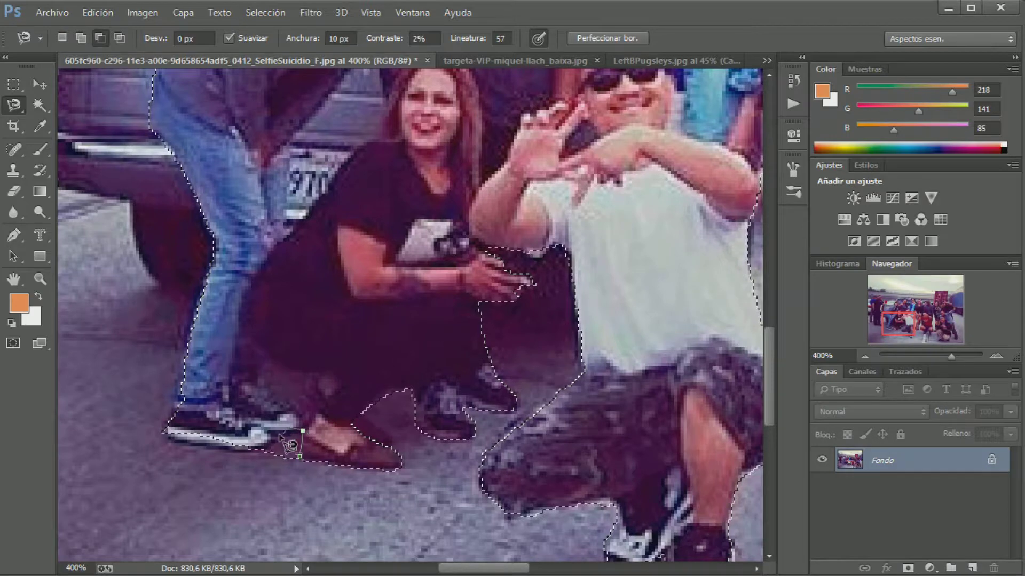
left_click(261, 457)
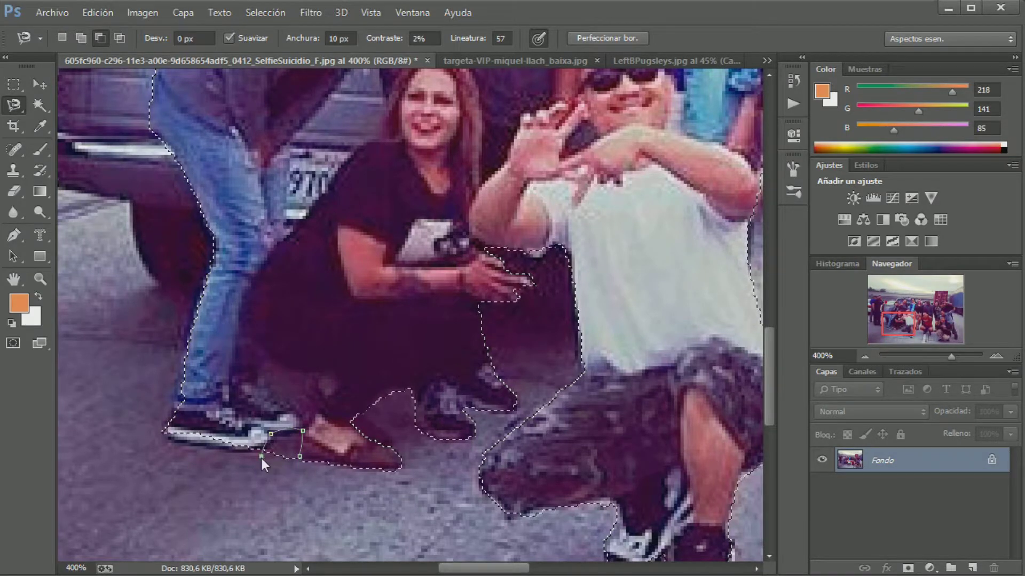
double_click(299, 458)
scroll(299, 458, "up", 1)
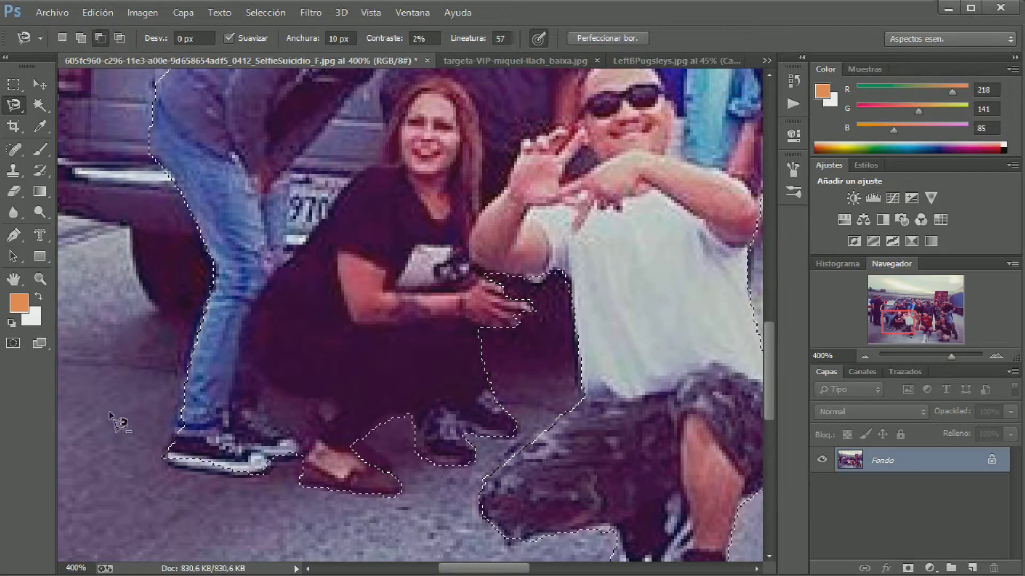
- Add the shoe's lower-left corner back into the selection
left_click(80, 37)
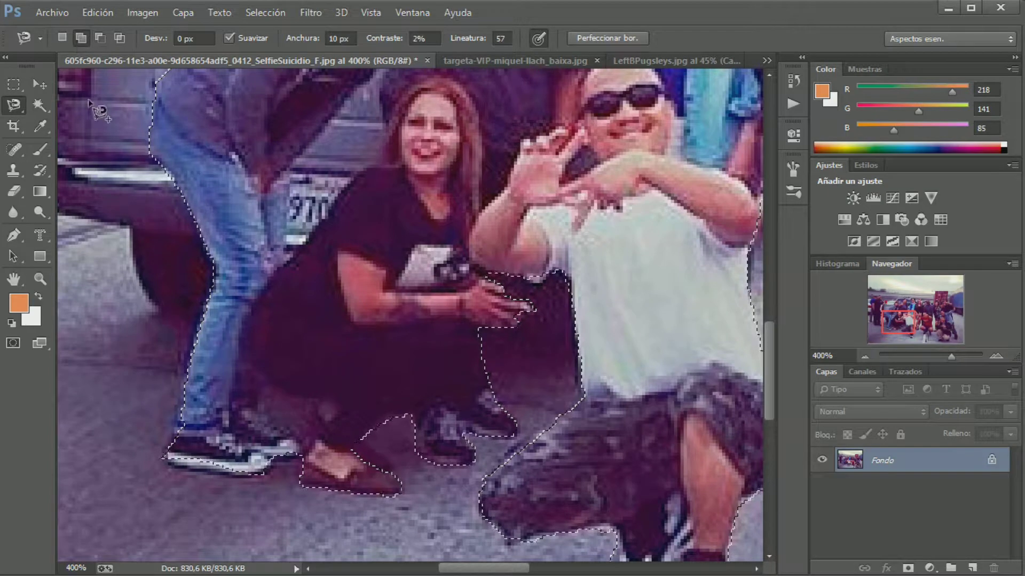
left_click(165, 457)
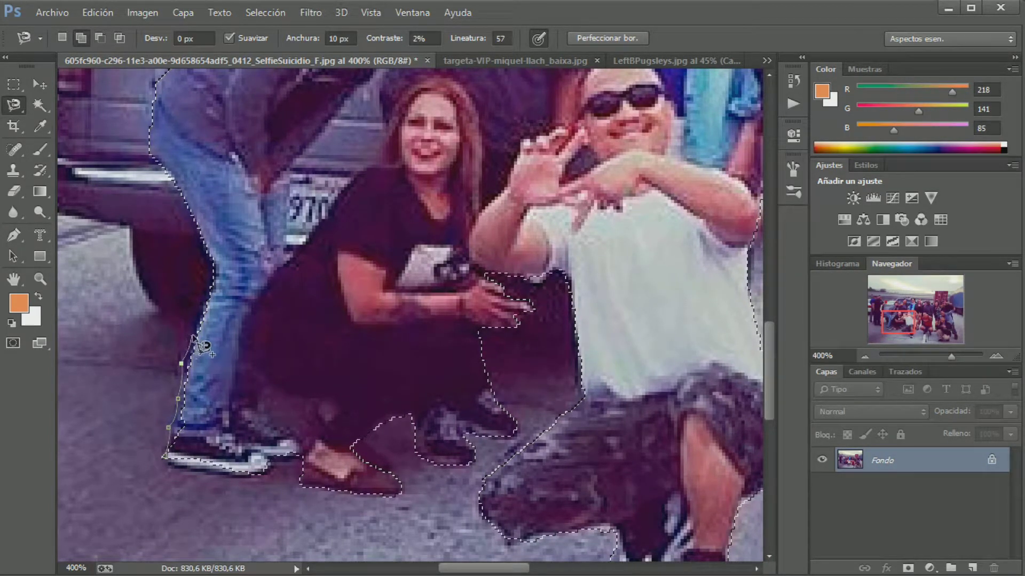
left_click(166, 458)
- Outline the right woman's face and hair and the middle woman's head
scroll(219, 382, "up", 2)
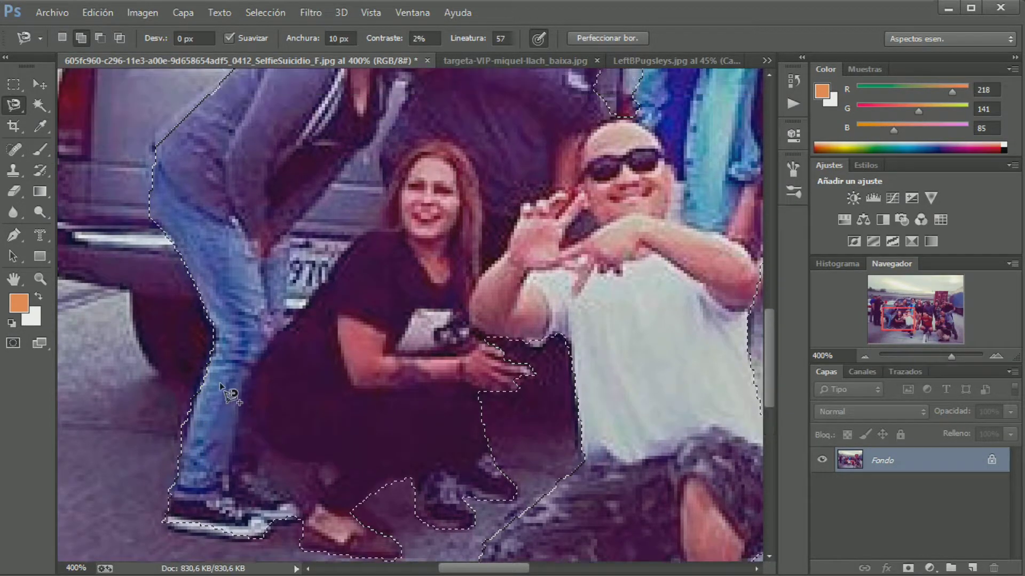
scroll(186, 250, "up", 3)
scroll(302, 255, "up", 3)
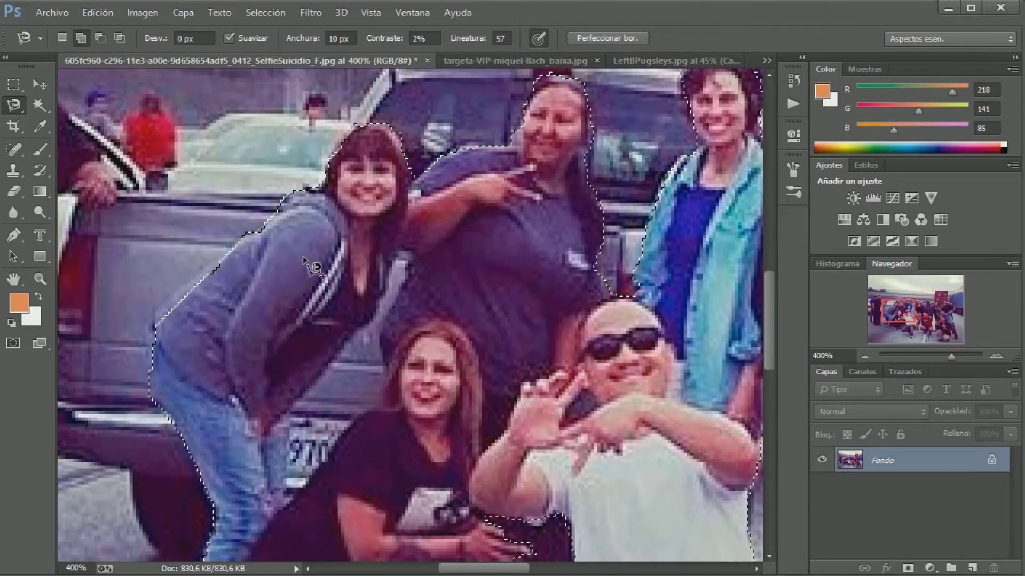
scroll(302, 255, "up", 2)
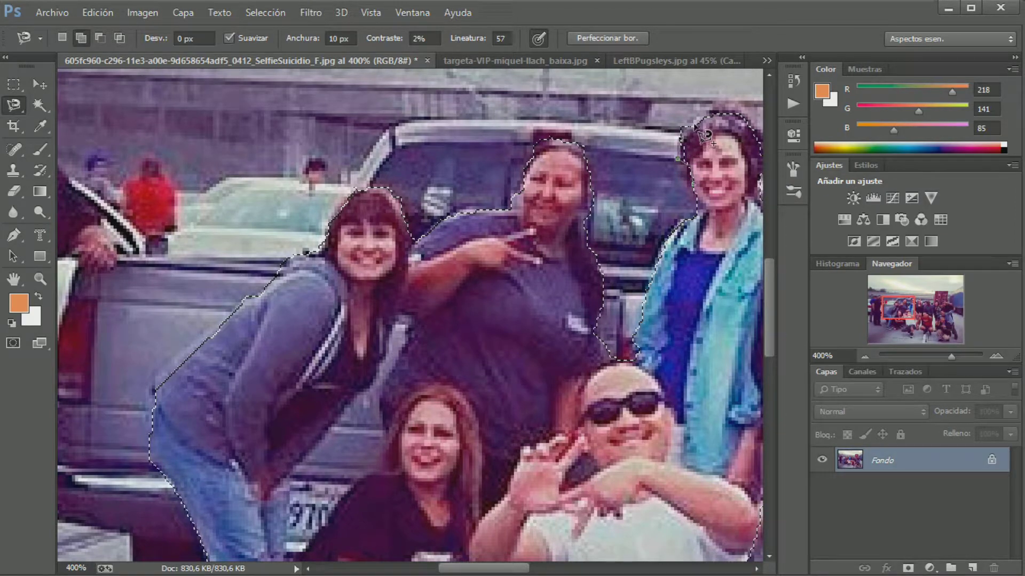
left_click(714, 112)
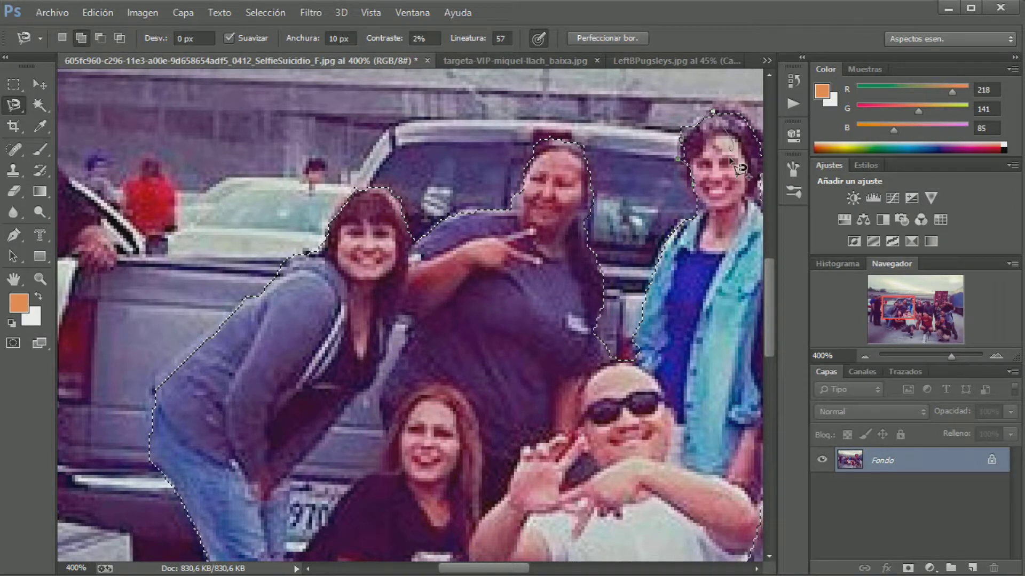
left_click(702, 183)
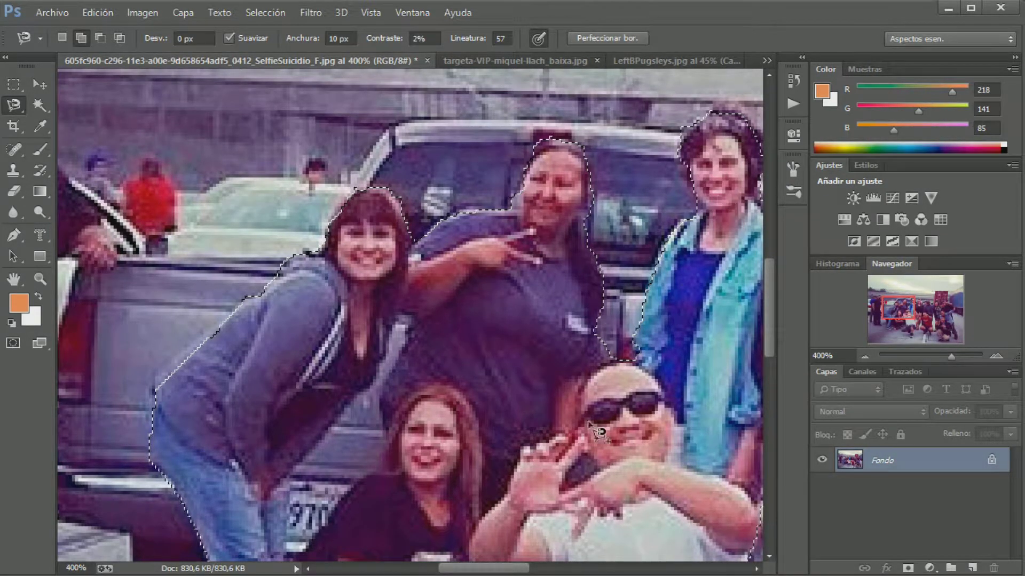
scroll(640, 149, "right", 2)
scroll(573, 96, "right", 2)
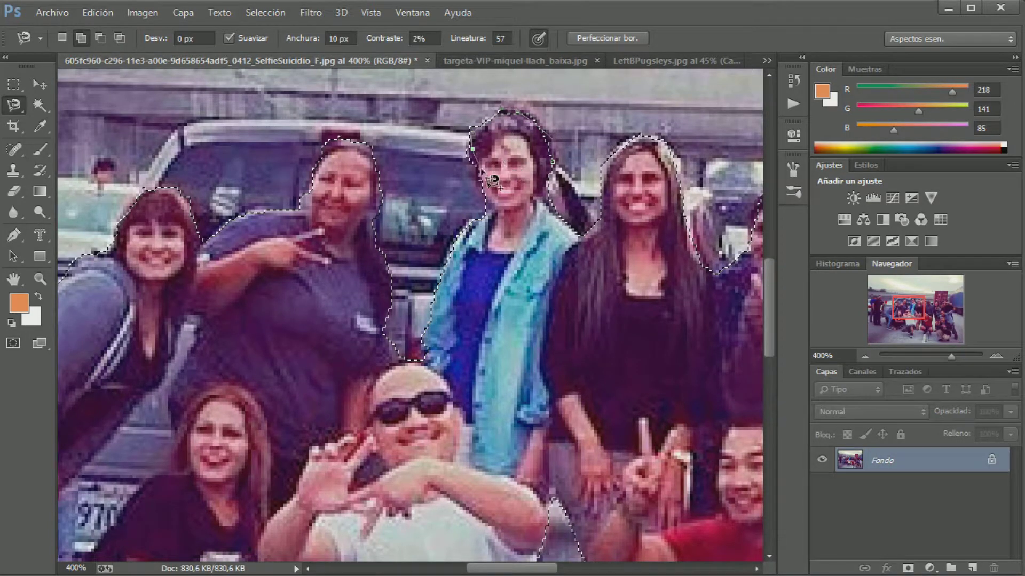
left_click(555, 176)
- Zoom out to see the whole group, then magnify the grey-hoodie woman's arm
scroll(587, 298, "down", 2)
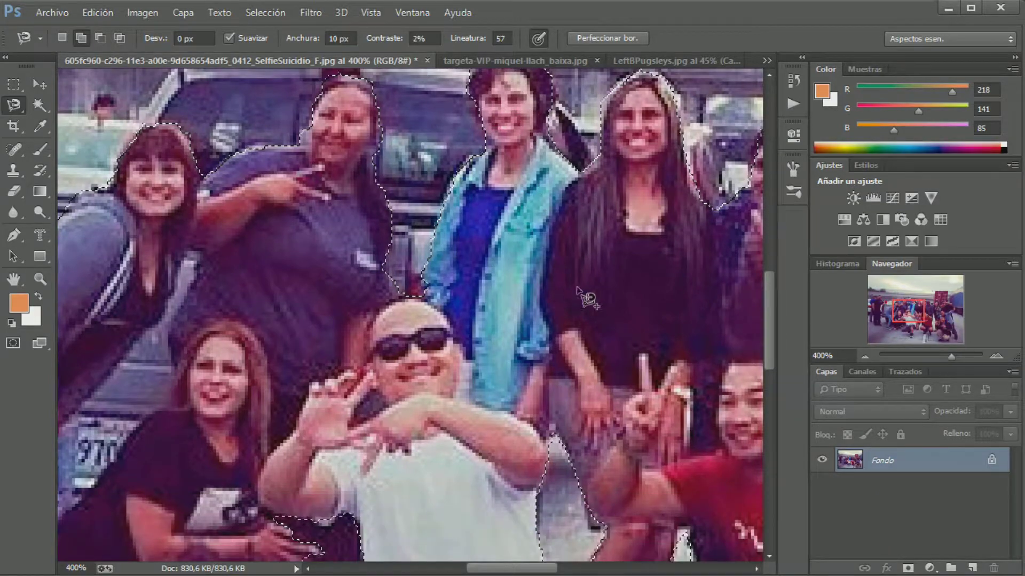
left_click(865, 356)
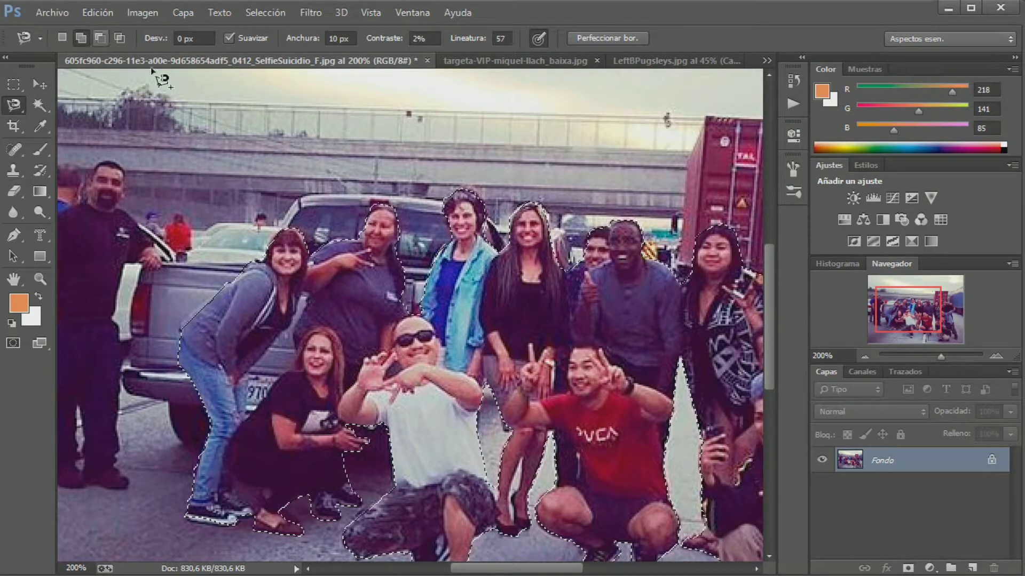
left_click(995, 355)
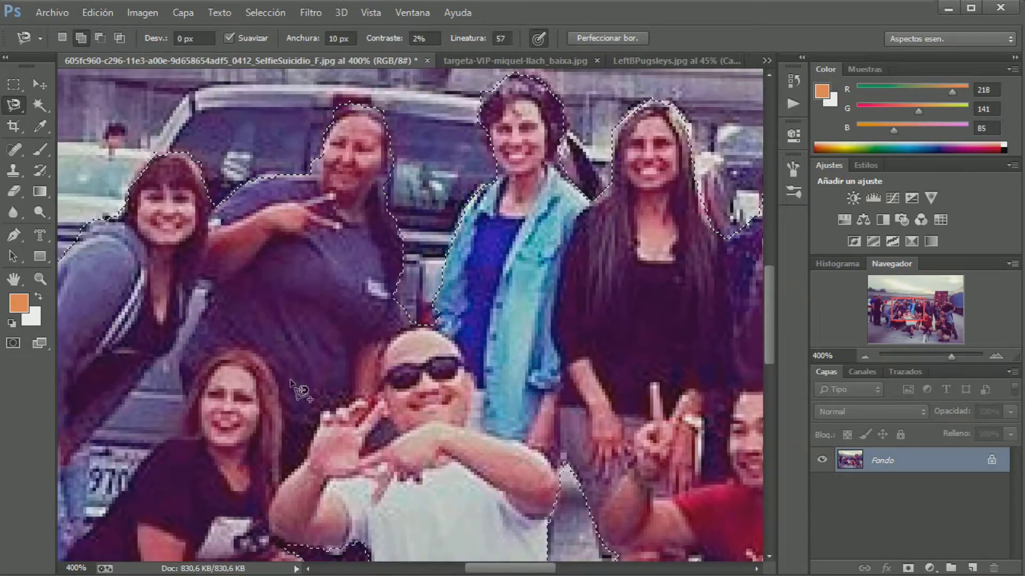
scroll(426, 427, "left", 1)
scroll(530, 464, "left", 5)
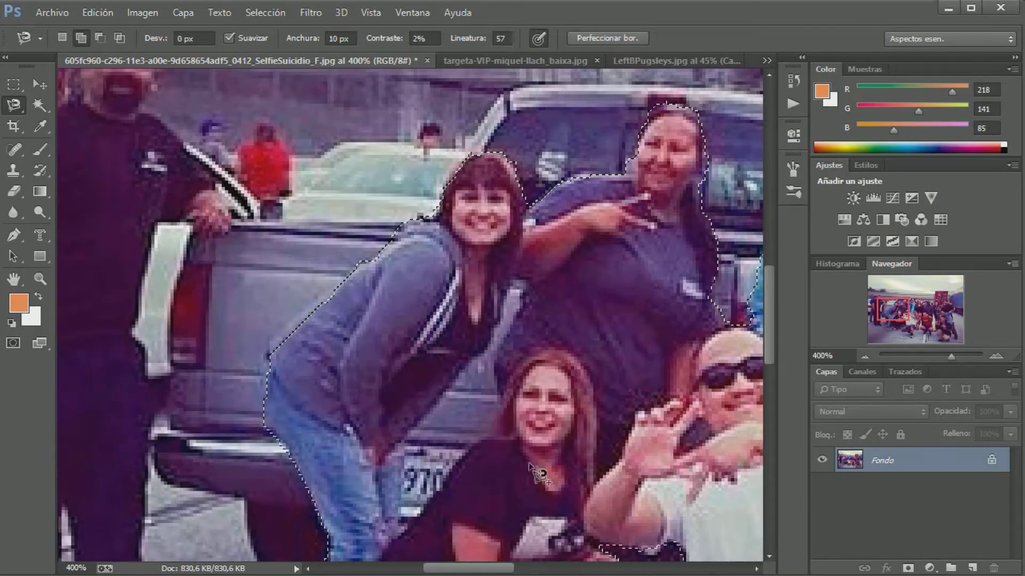
left_click(996, 356)
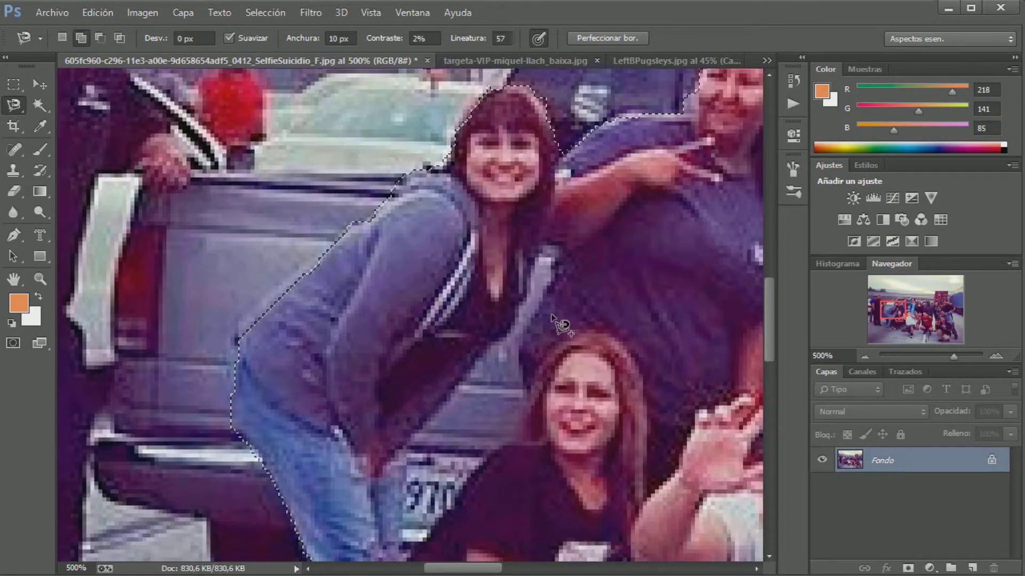
- Subtract the background gap beside the grey-hoodie woman's arm from the selection
left_click(555, 249)
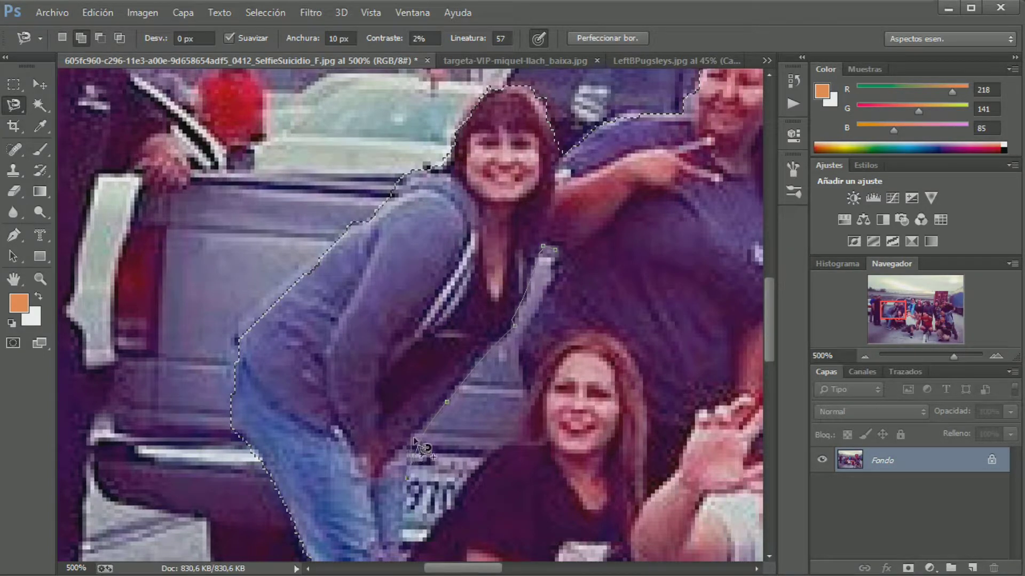
key("Delete")
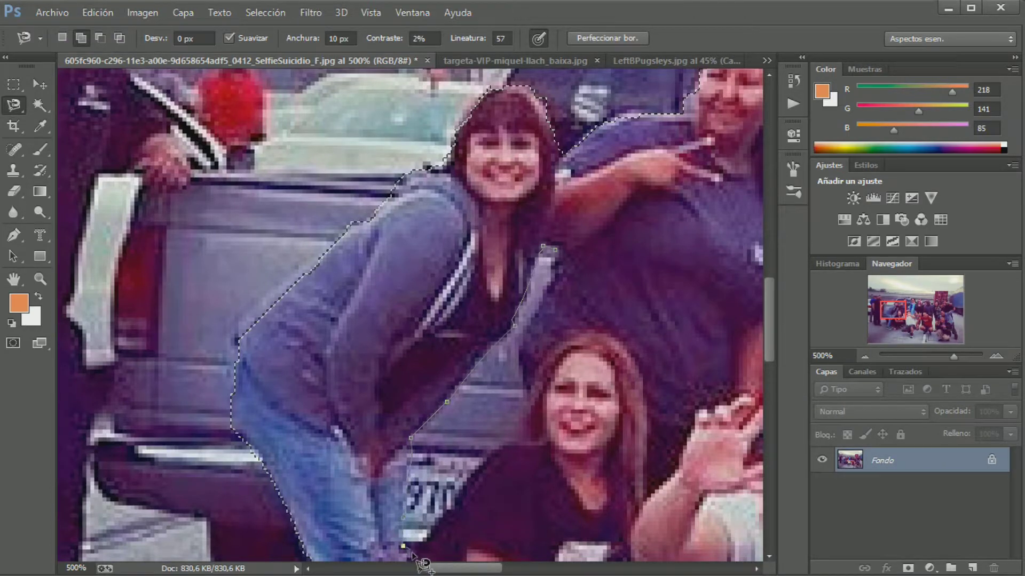
left_click(522, 443)
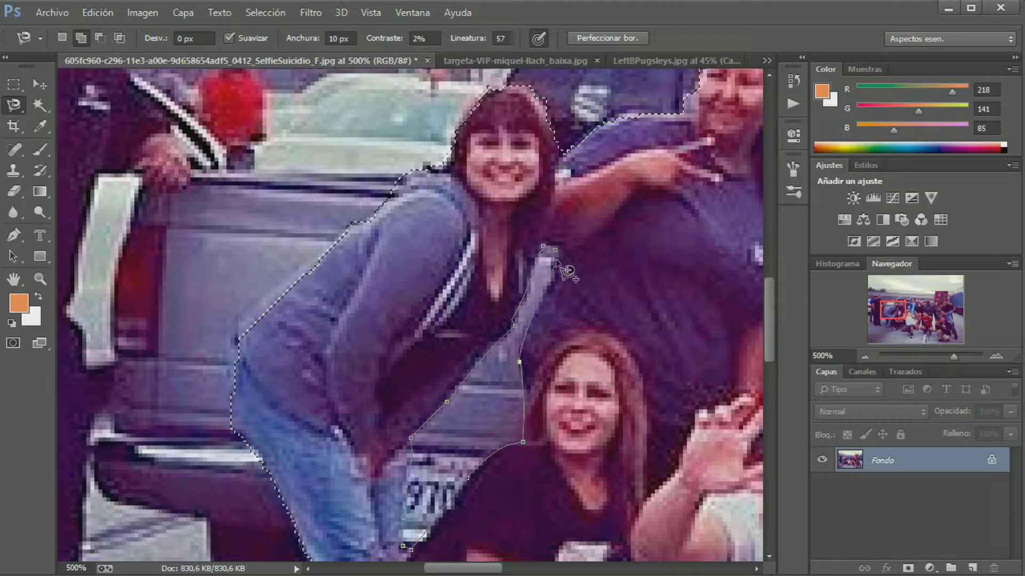
key("Escape")
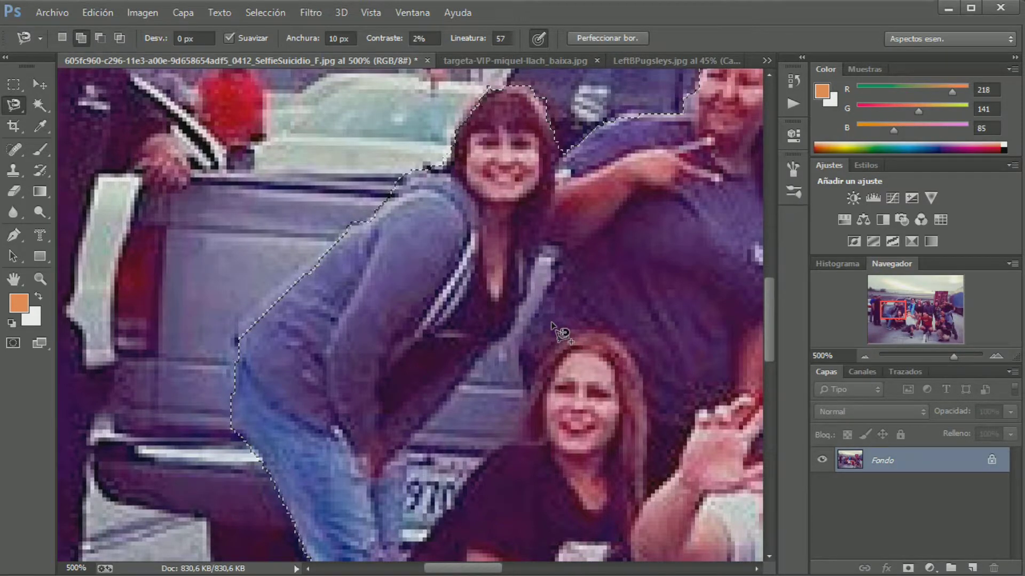
left_click(105, 34)
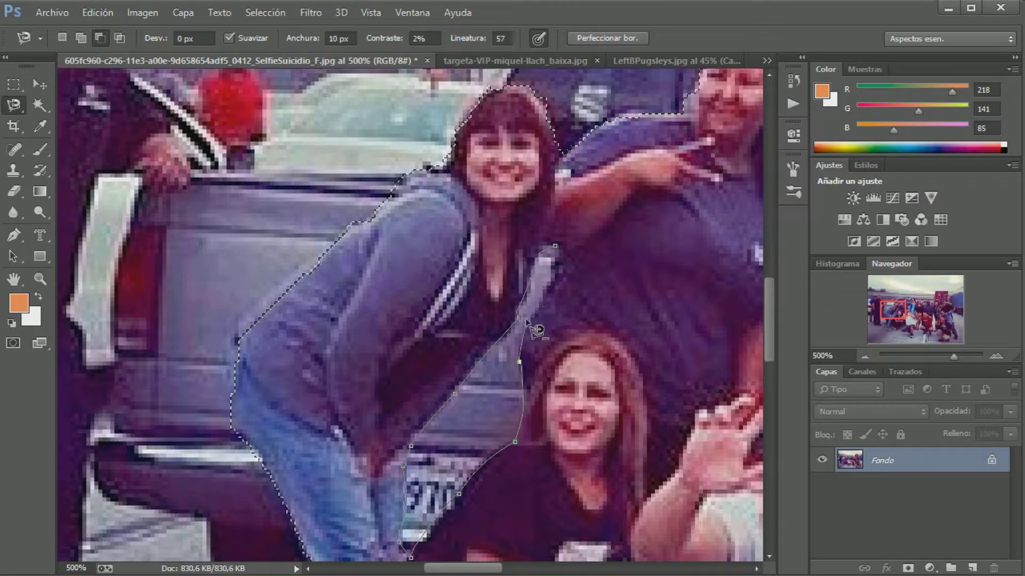
left_click(558, 249)
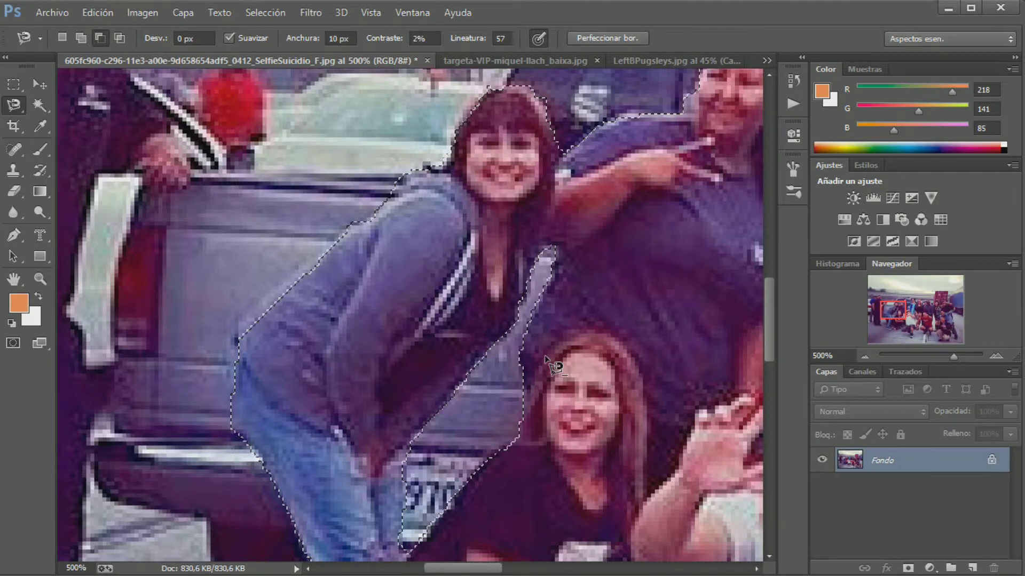
- Zoom out and test-fill the selected people with white, then undo the fill
scroll(545, 344, "down", 3)
scroll(550, 406, "down", 3)
scroll(555, 459, "down", 3)
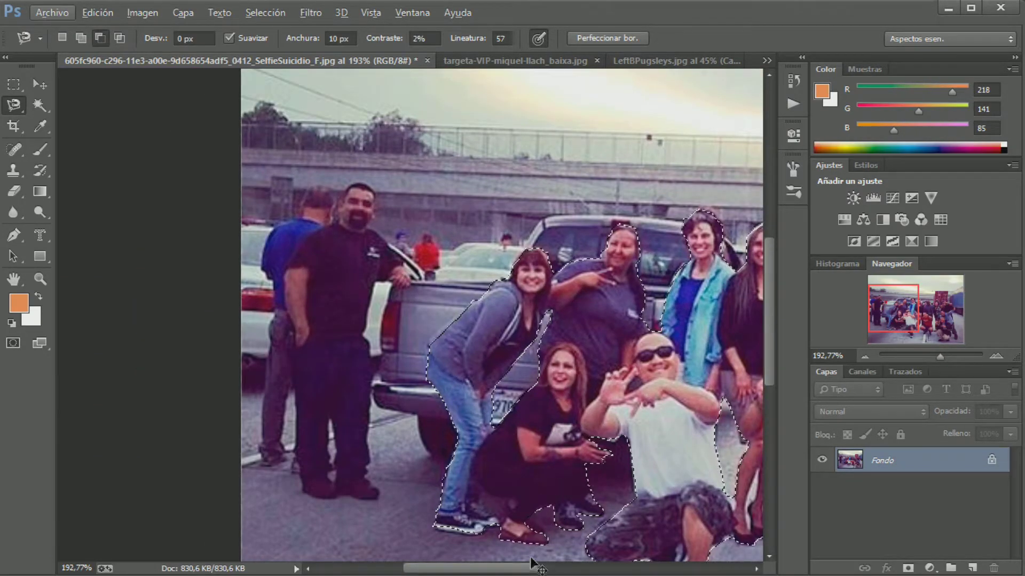
key("ctrl+BackSpace")
key("ctrl+d")
key("ctrl+alt+z")
key("ctrl+alt+z")
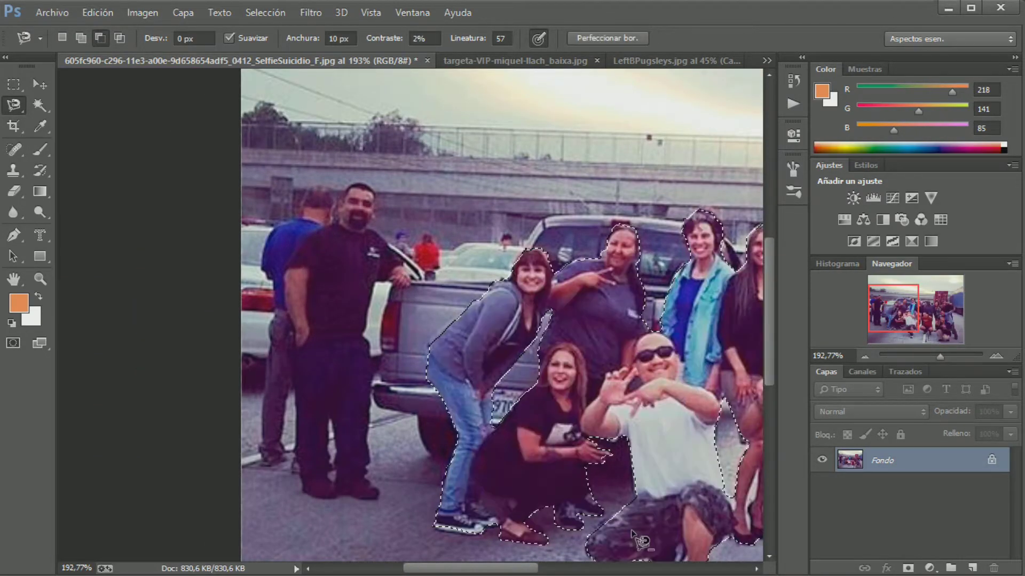
left_click(564, 60)
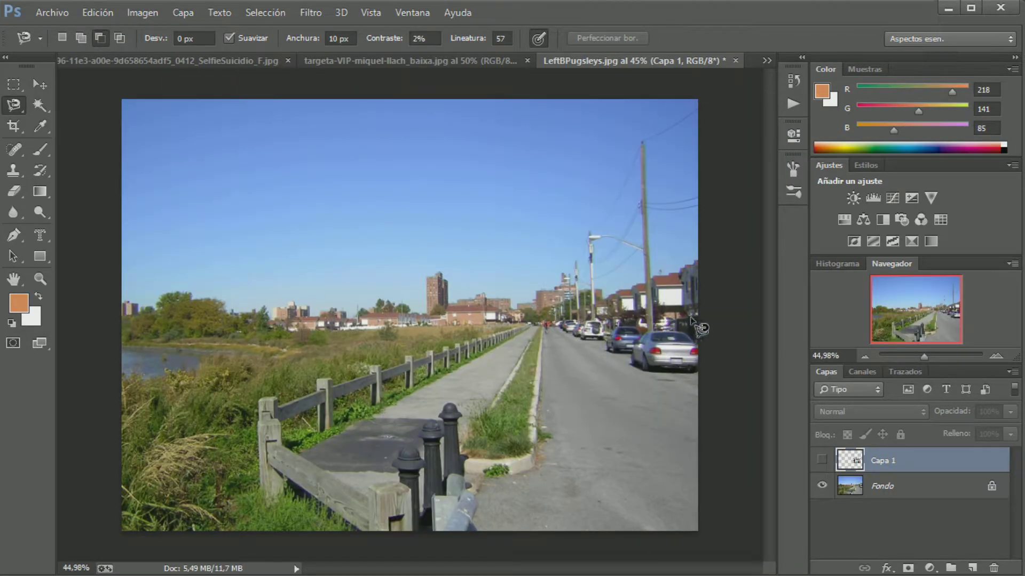
left_click_drag(667, 75, 320, 336)
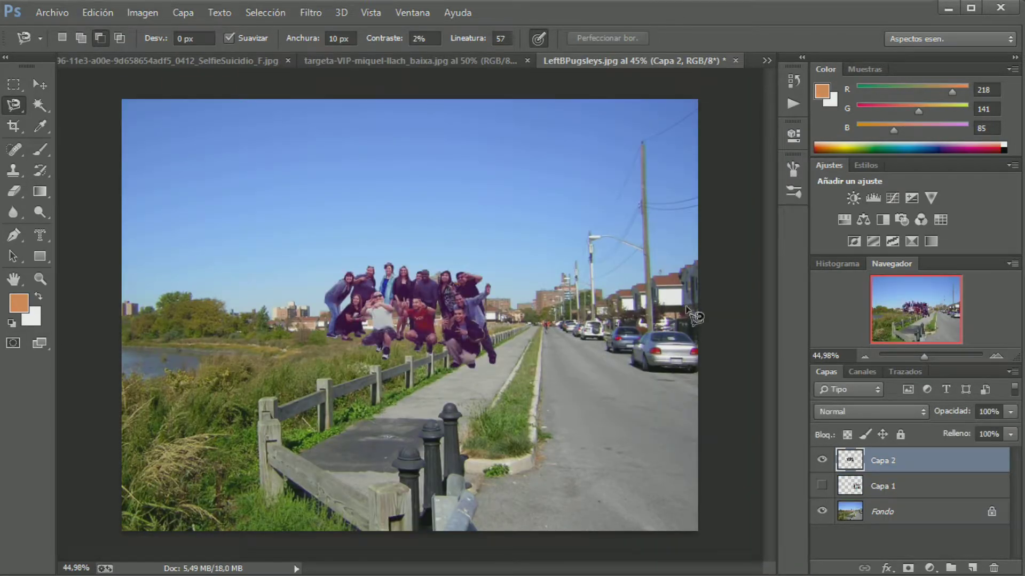
left_click(42, 85)
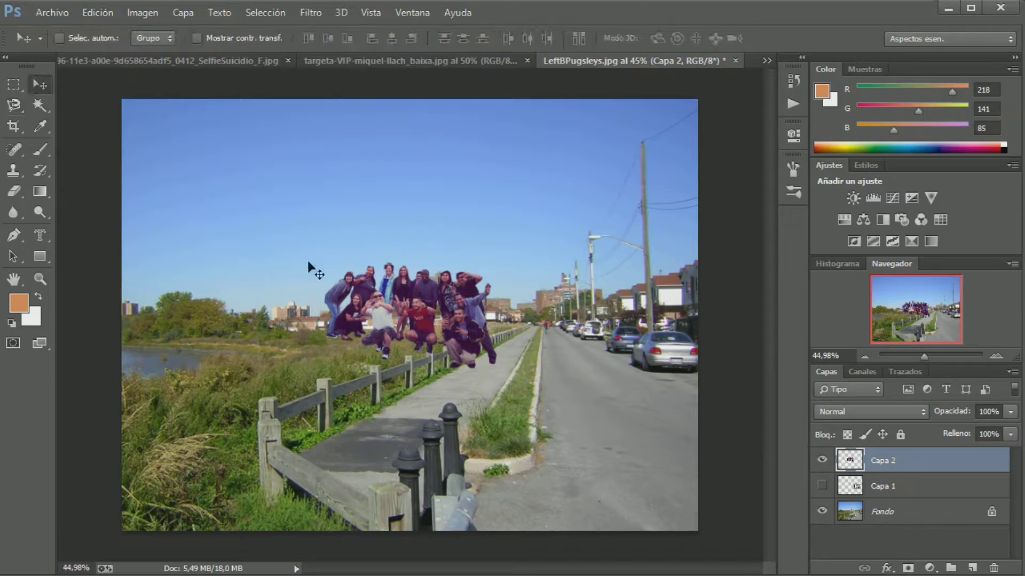
left_click_drag(307, 261, 354, 261)
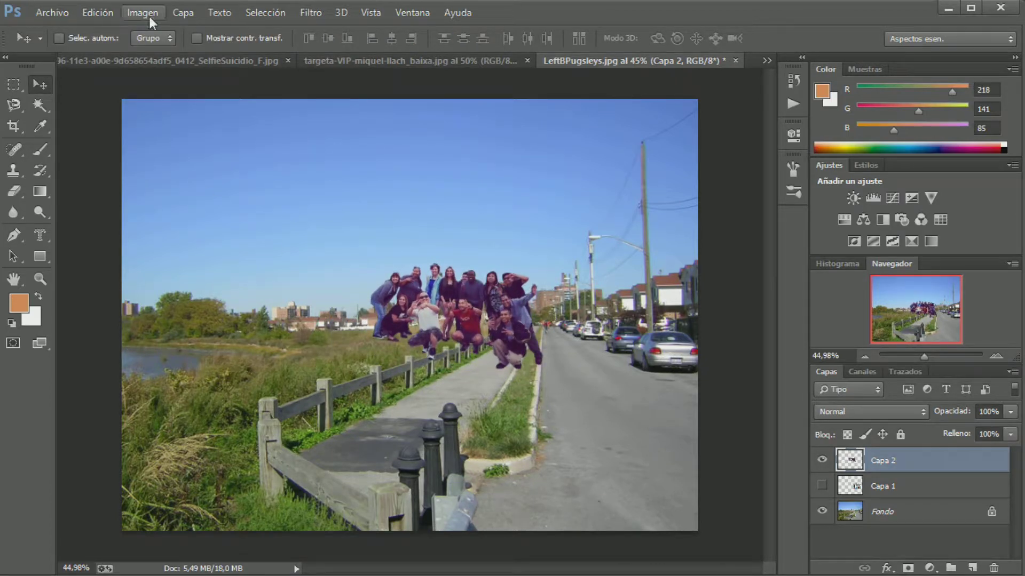
- Free Transform the group, enlarging it to about 180%
left_click(114, 11)
left_click(164, 306)
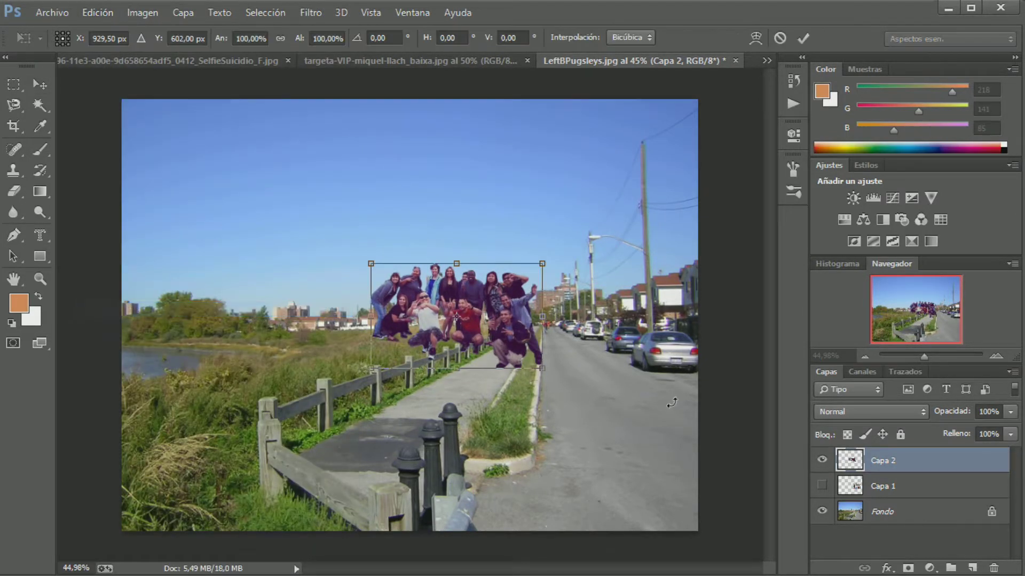
left_click_drag(542, 369, 576, 388)
left_click_drag(431, 329, 498, 331)
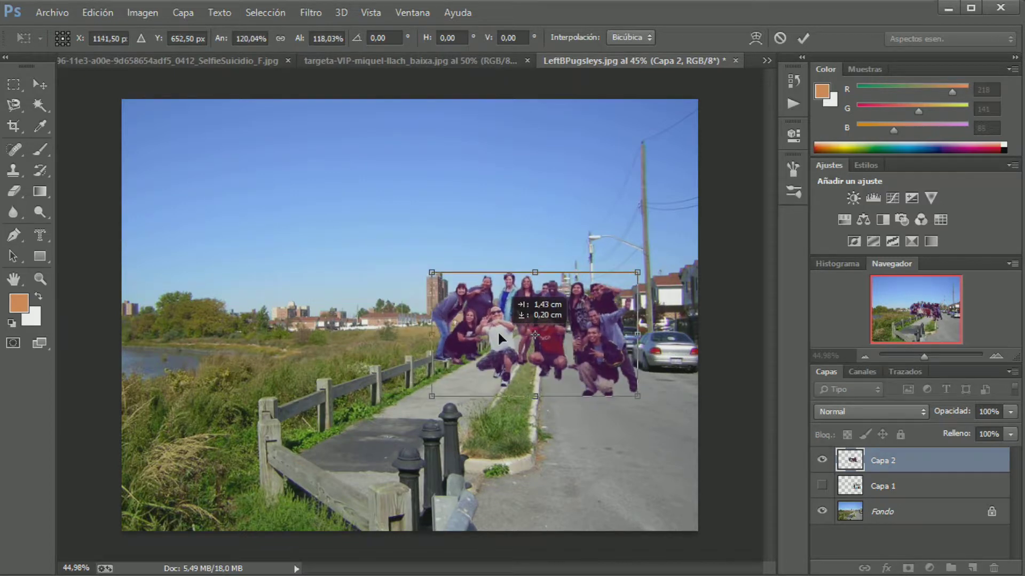
left_click_drag(639, 385, 592, 362)
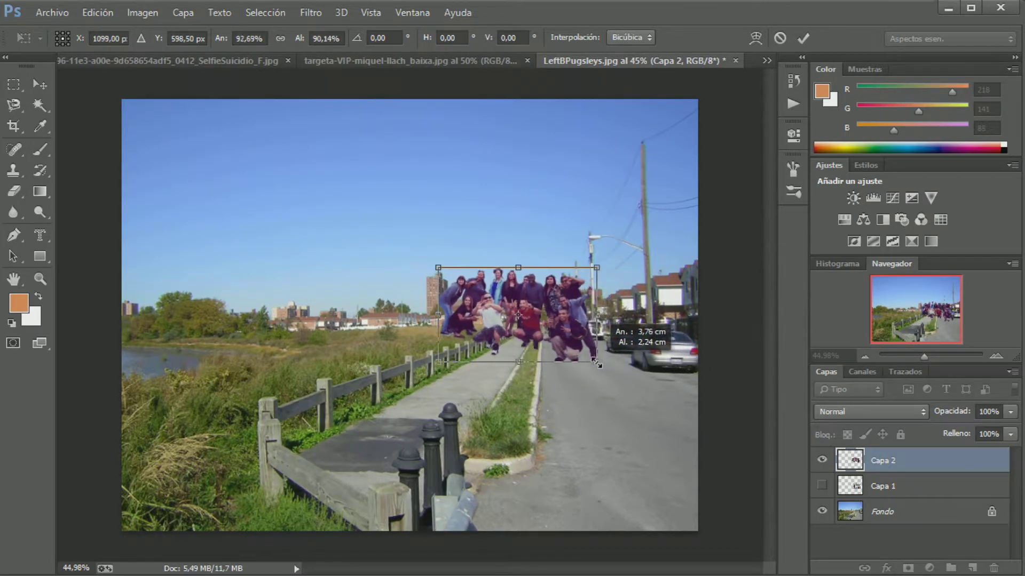
left_click_drag(517, 336, 544, 360)
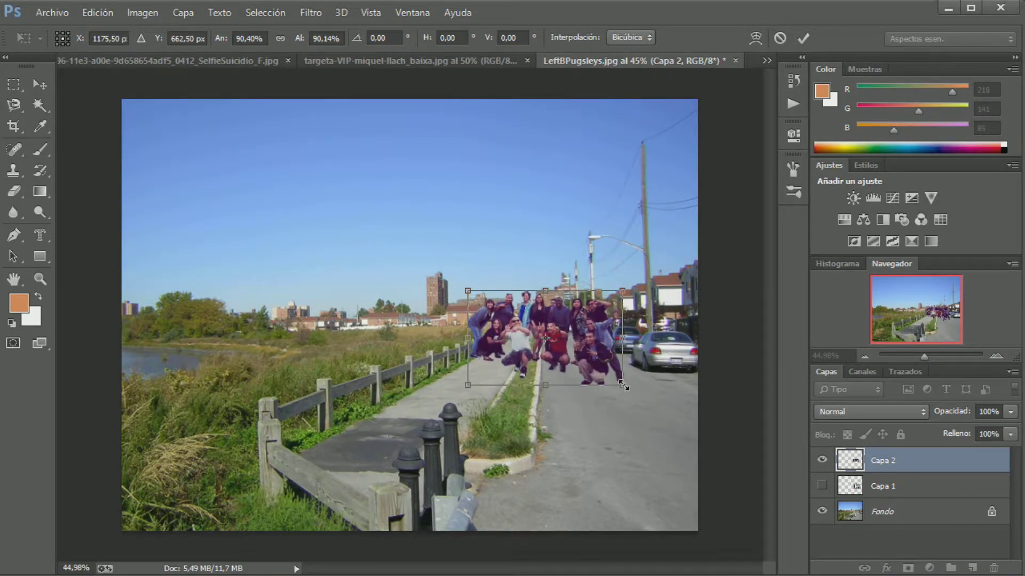
left_click_drag(623, 385, 688, 435)
left_click_drag(562, 364, 531, 362)
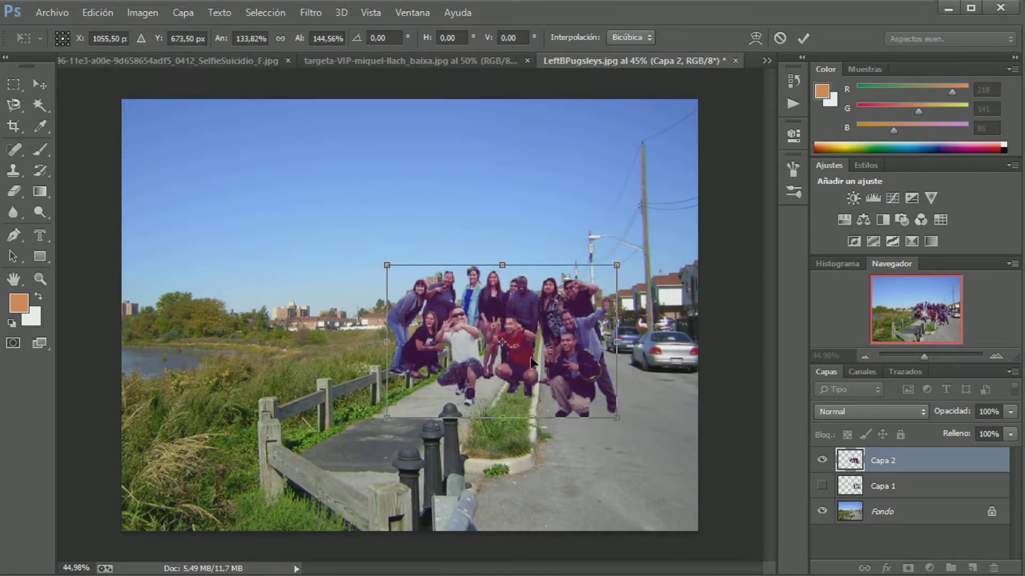
left_click_drag(610, 413, 697, 462)
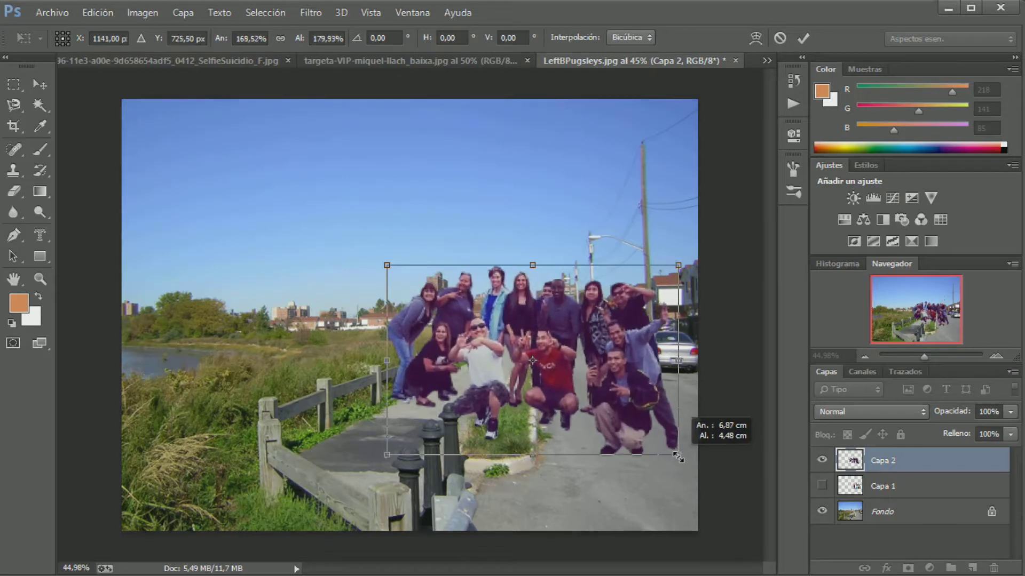
left_click_drag(471, 344, 472, 350)
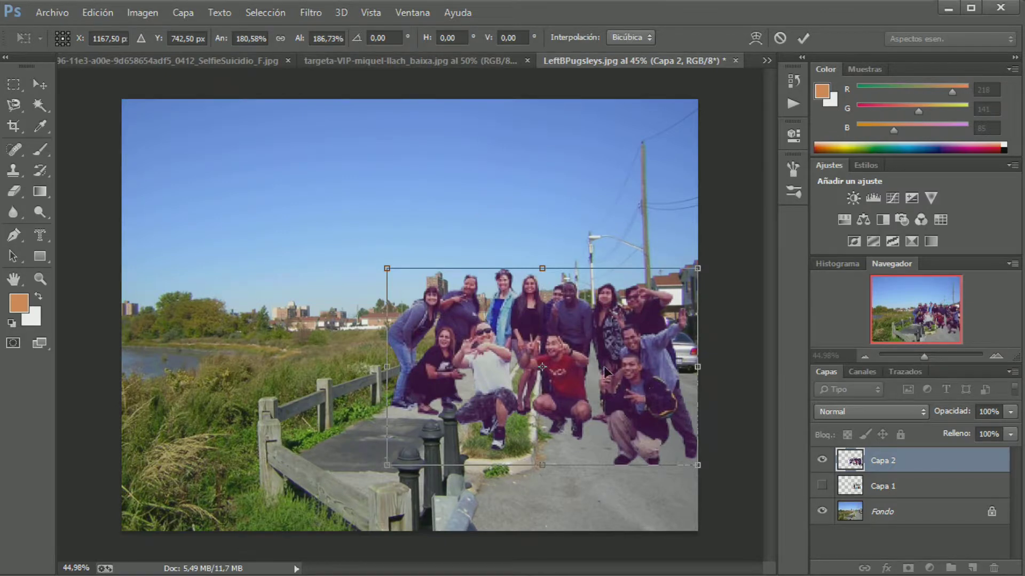
- Enlarge the group to about 241% width, place it over the sidewalk, and apply
left_click_drag(606, 372, 475, 318)
left_click_drag(570, 411, 673, 482)
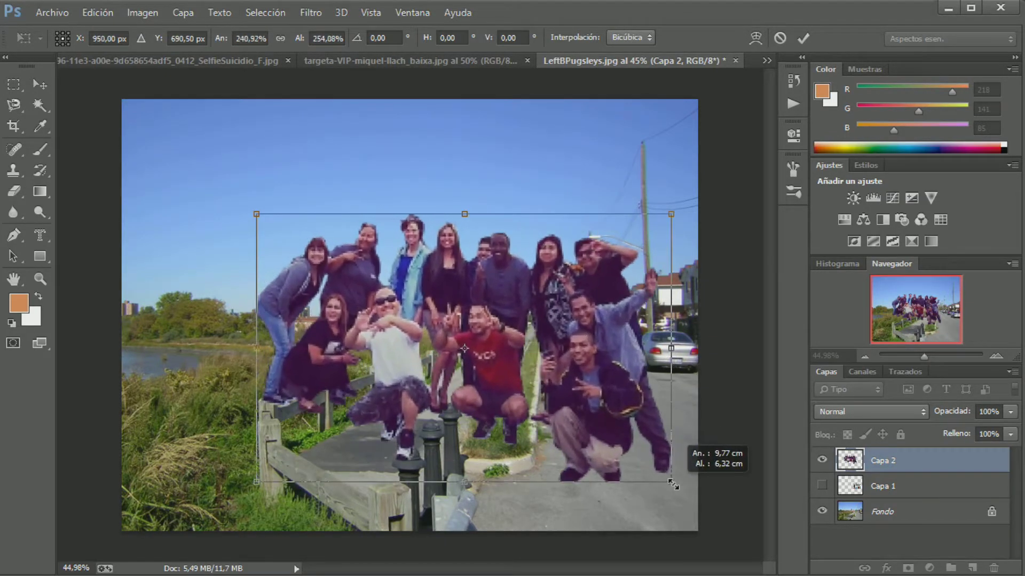
mouse_move(339, 238)
left_mouse_down()
mouse_move(475, 287)
mouse_move(532, 254)
mouse_move(477, 251)
left_mouse_up()
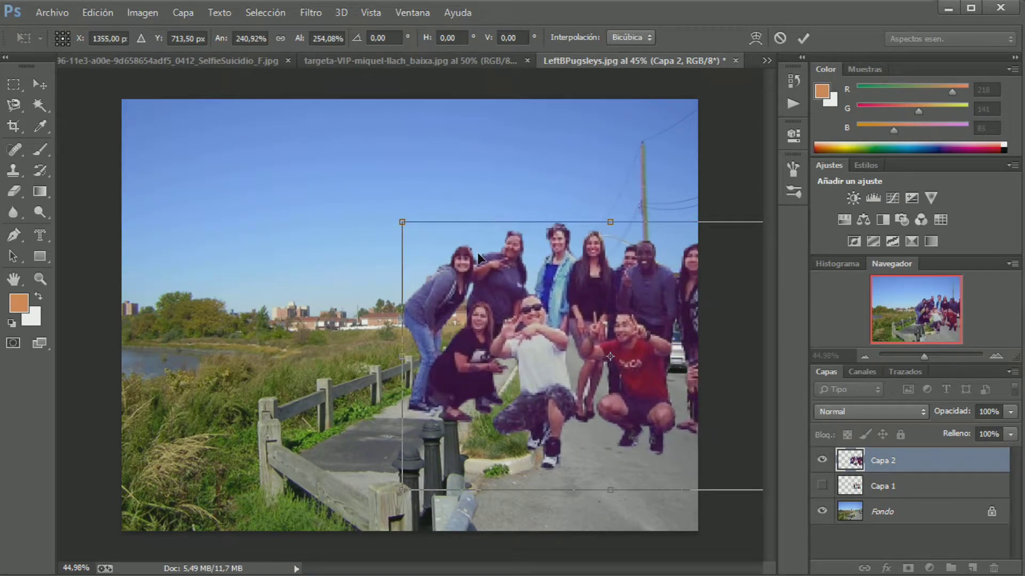
left_click_drag(520, 302, 535, 289)
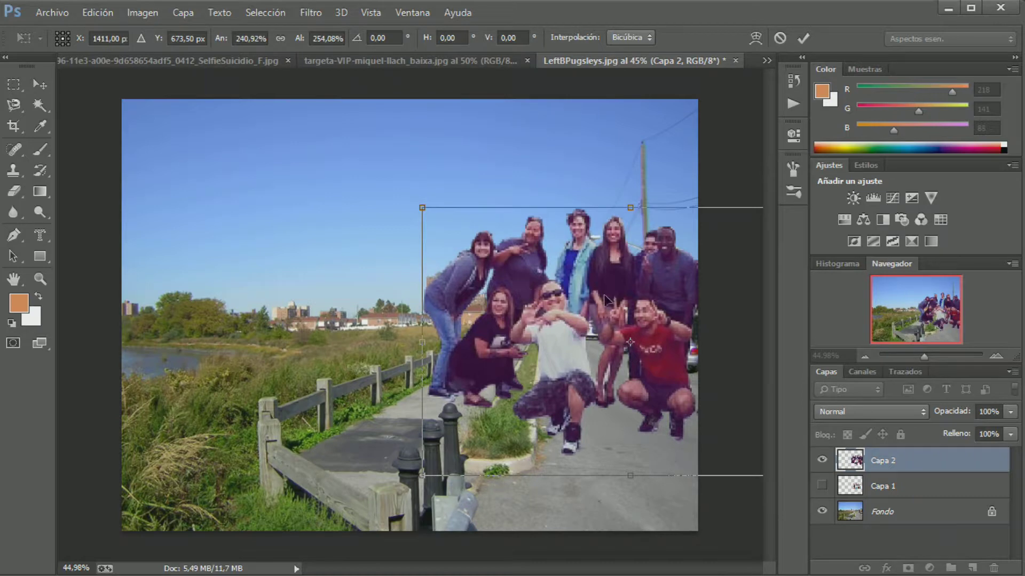
left_click_drag(611, 300, 437, 257)
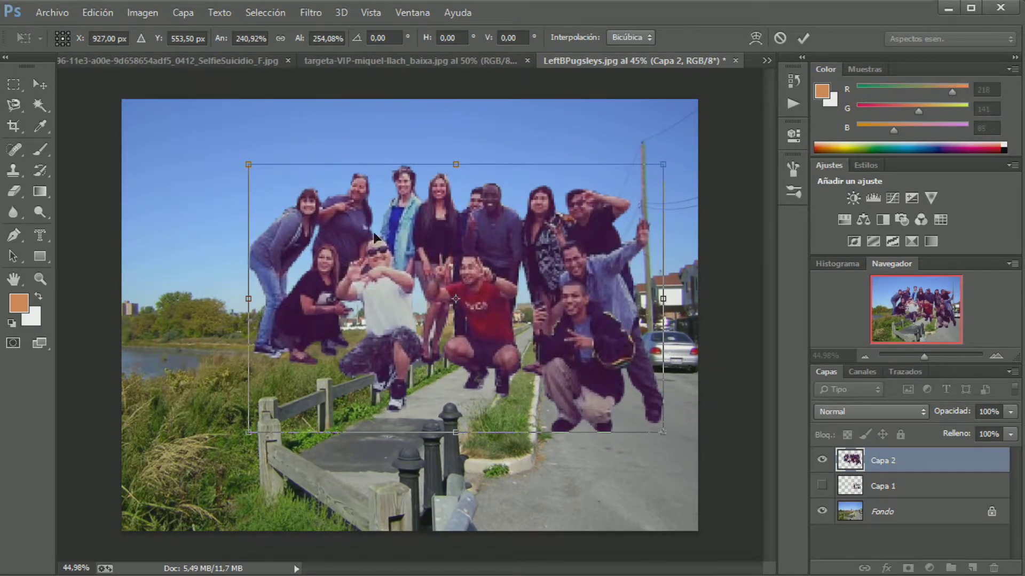
left_click(40, 84)
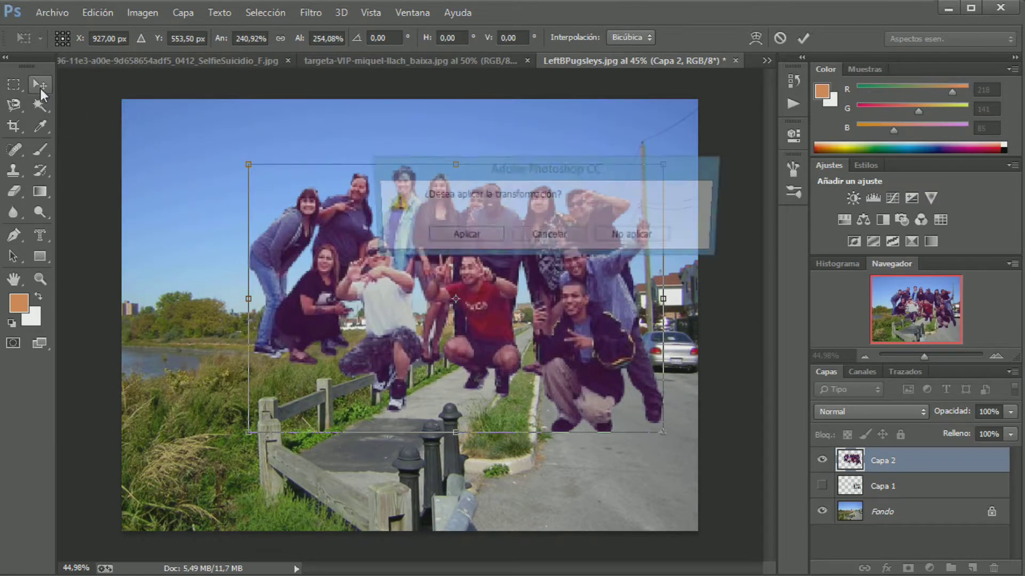
left_click(469, 235)
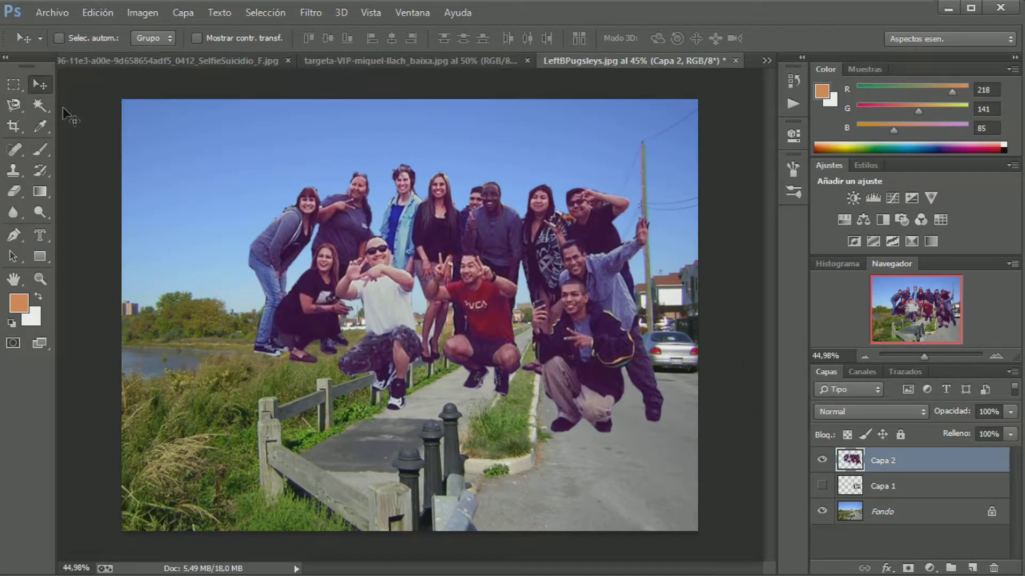
- Select the front bollards on the Fondo layer and copy them to a new layer
left_click(13, 105)
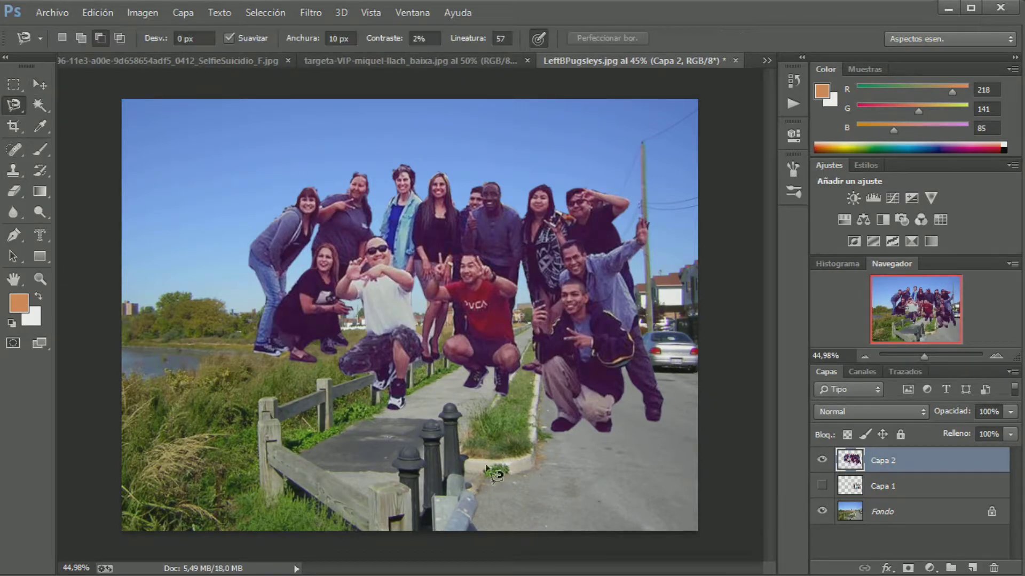
left_click(453, 406)
key("Escape")
left_click(896, 510)
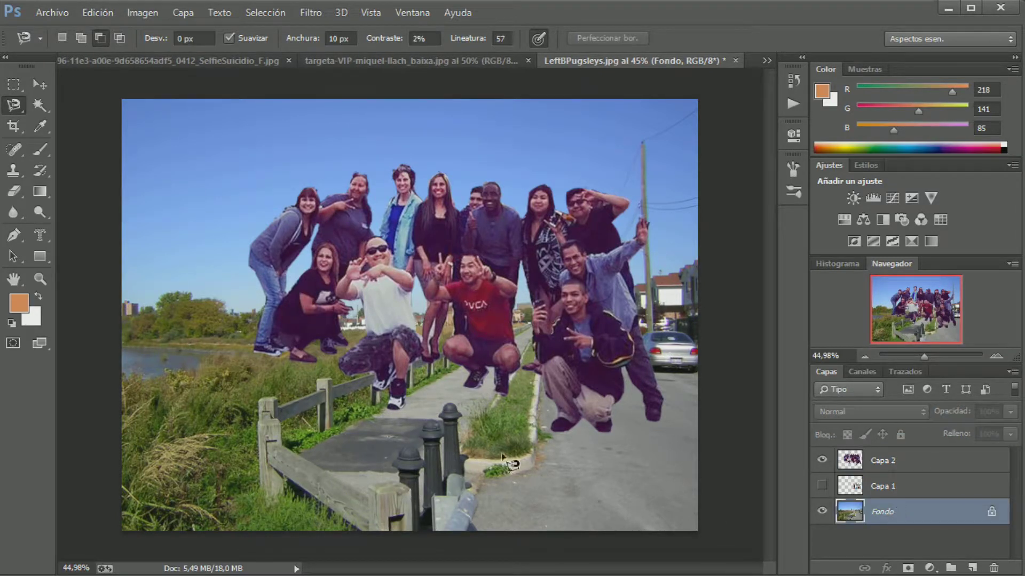
left_click(452, 405)
left_click(457, 407)
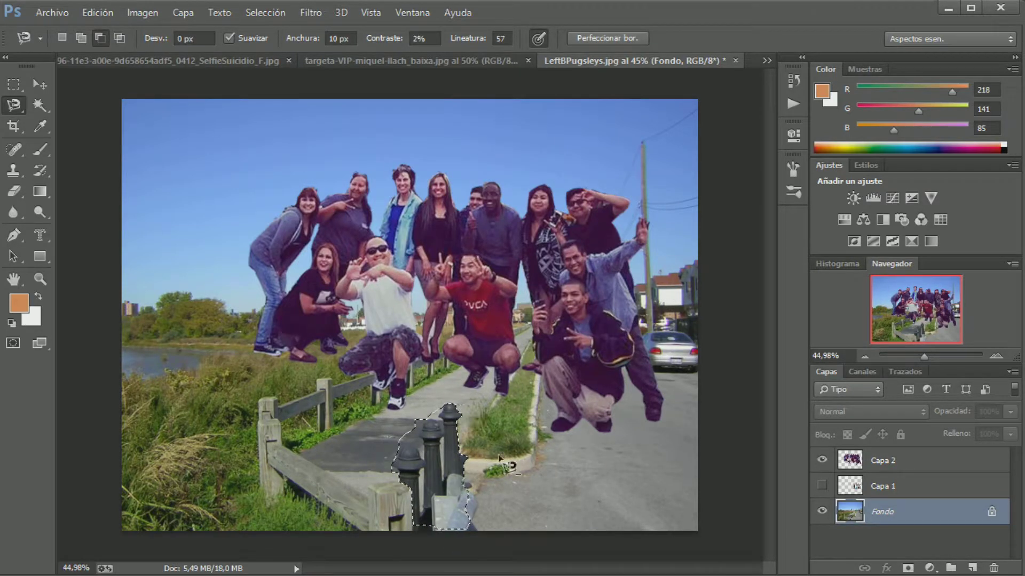
key("ctrl+BackSpace")
key("ctrl+j")
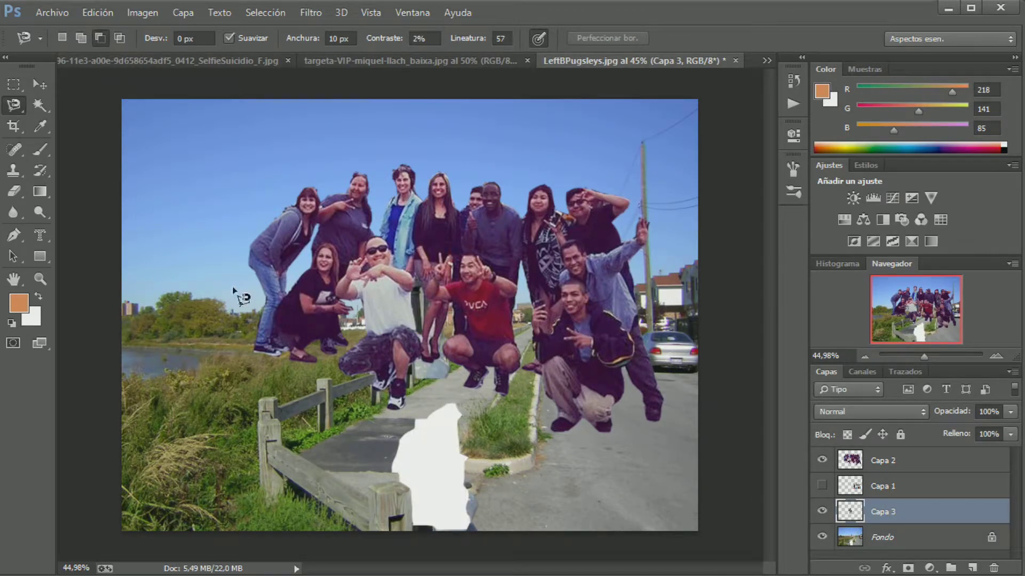
- Undo the merge and moves so Capa 3 stays aligned over the original bollards
left_click(38, 84)
left_click_drag(443, 382, 457, 521)
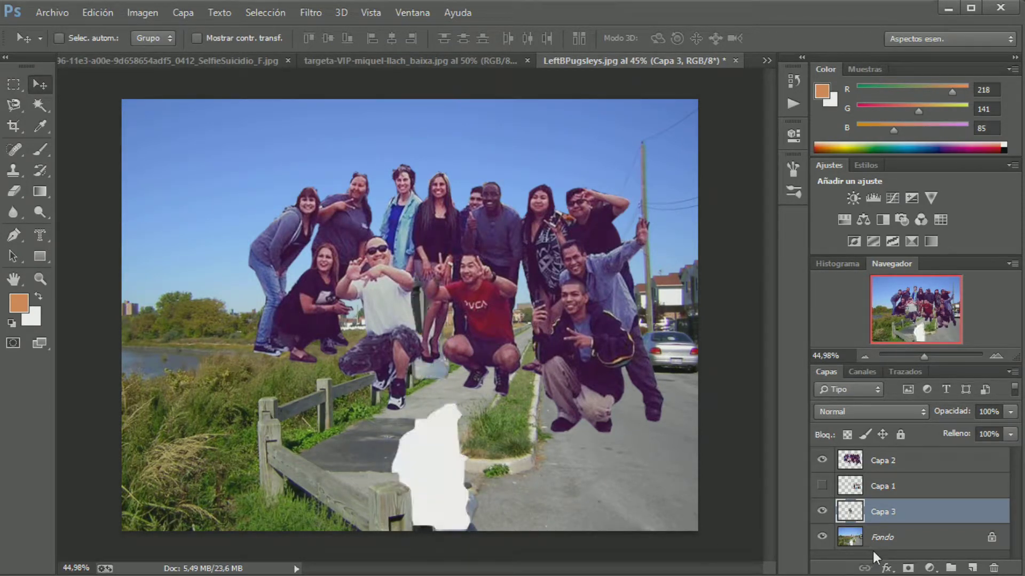
key("ctrl+e")
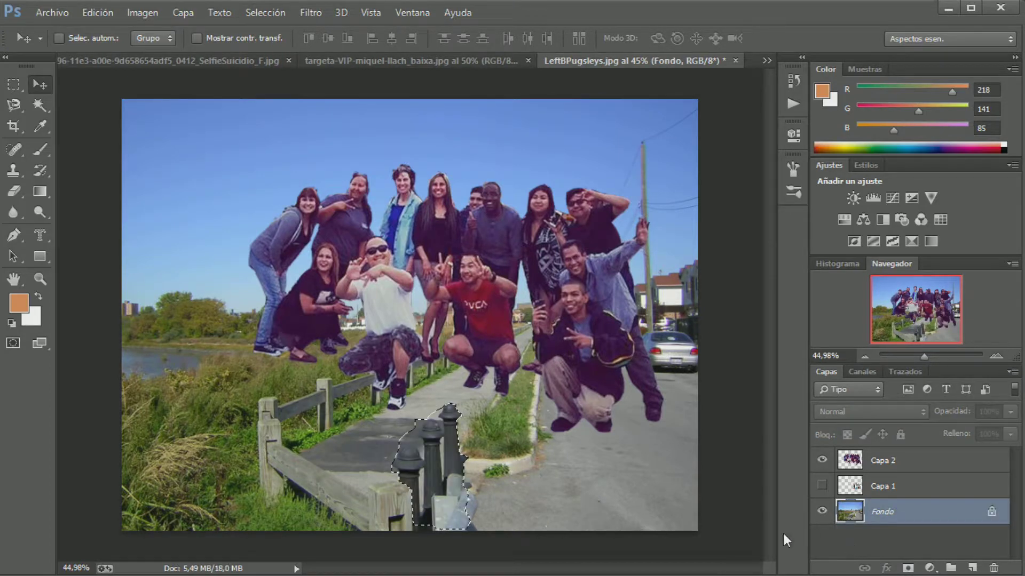
key("ctrl+z")
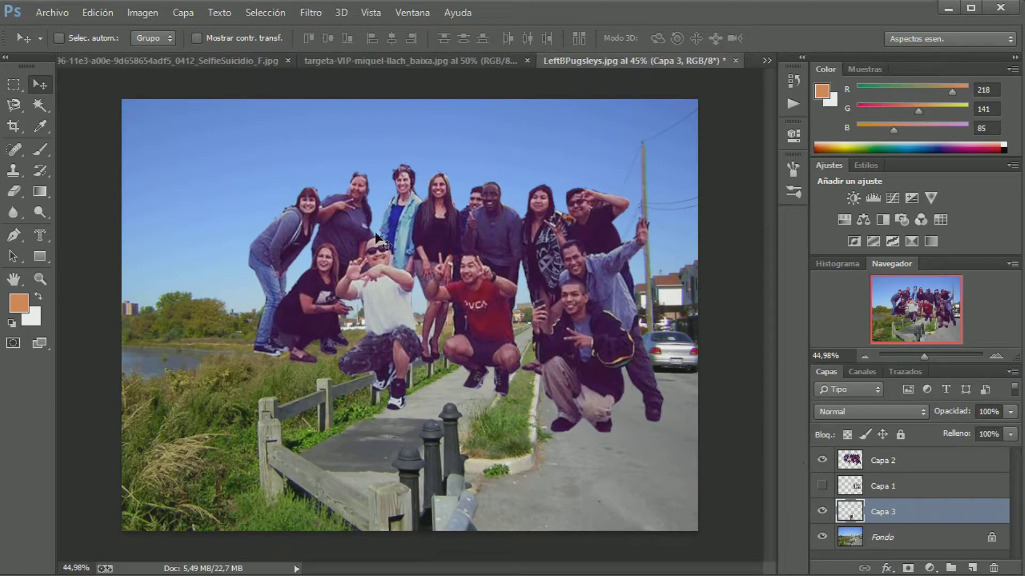
mouse_move(448, 329)
left_mouse_down()
mouse_move(448, 365)
mouse_move(448, 350)
left_mouse_up()
left_click_drag(450, 460, 451, 472)
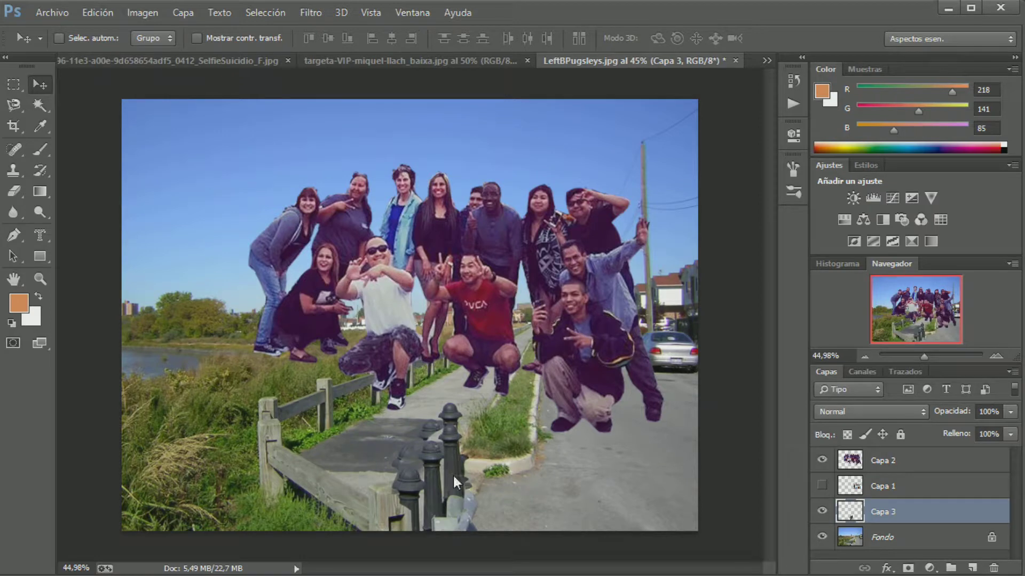
key("ctrl+z")
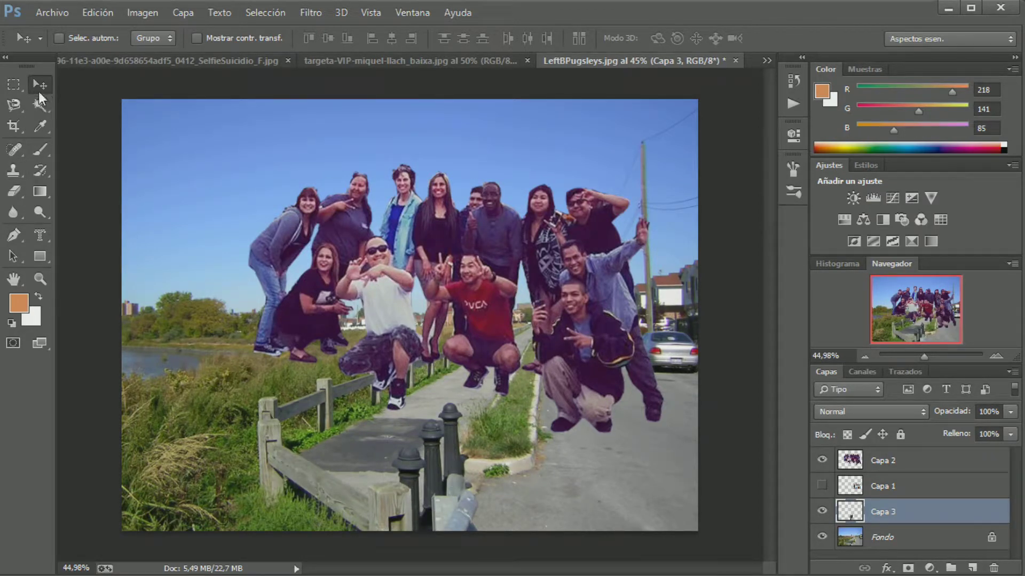
- Move the people layer Capa 2 down-right and stack the bollards layer Capa 3 above it
left_click(923, 460)
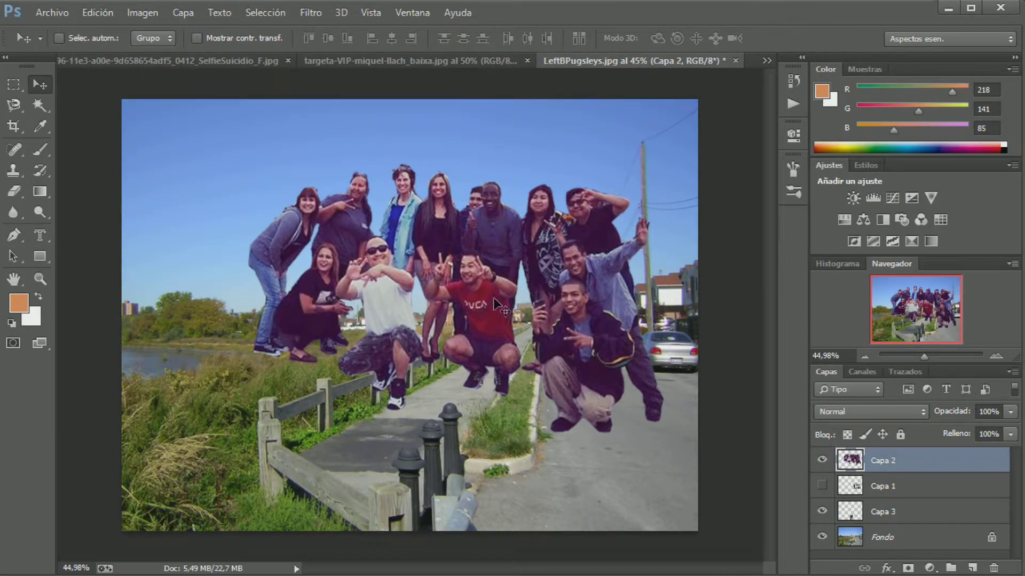
mouse_move(493, 299)
left_mouse_down()
mouse_move(524, 380)
mouse_move(520, 367)
left_mouse_up()
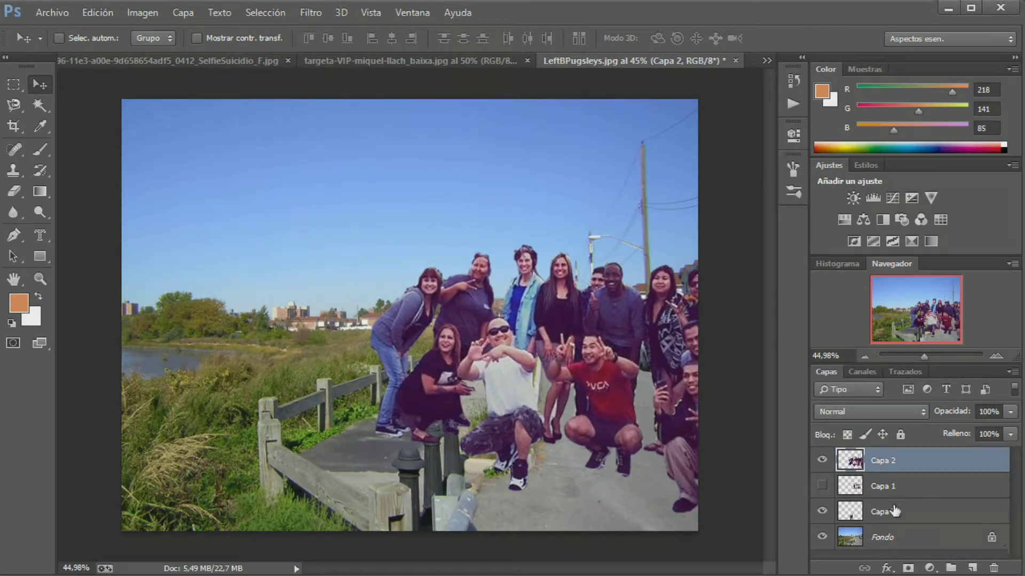
left_click_drag(894, 512, 894, 460)
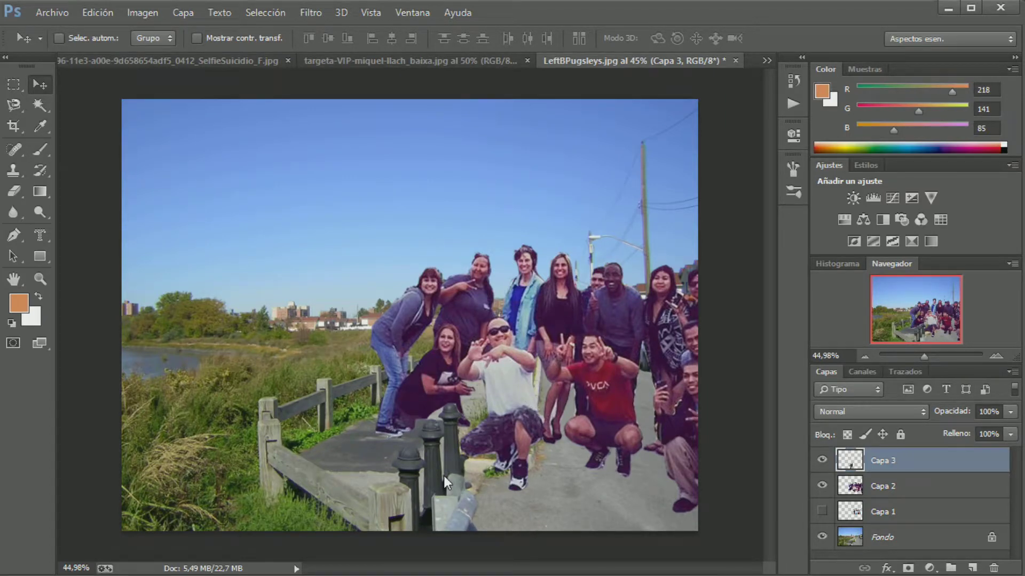
left_click(992, 352)
left_click(992, 353)
left_click_drag(933, 313, 917, 326)
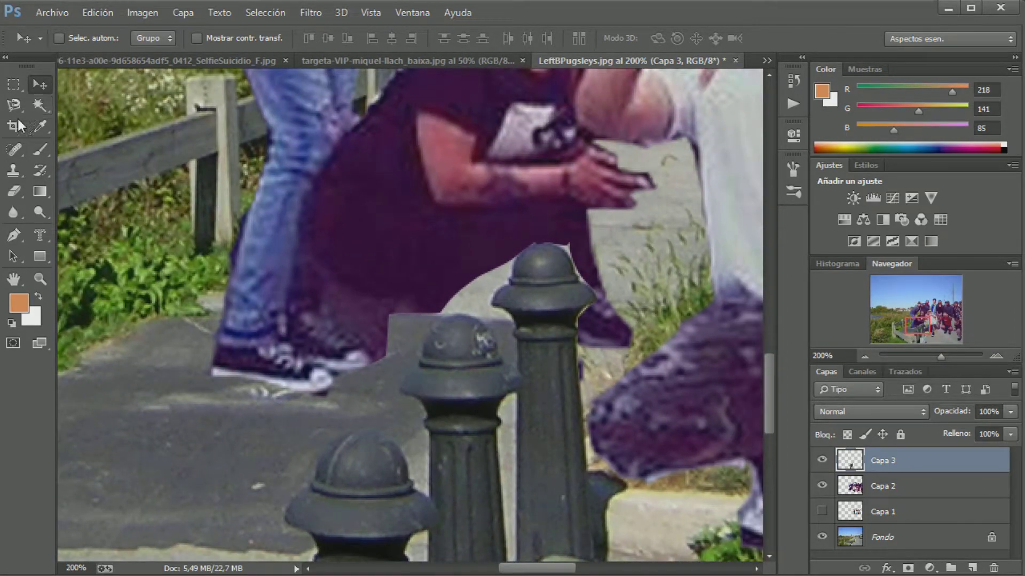
- Trace the grey pavement around the bollard tops with the Magnetic Lasso and delete it
left_click(14, 105)
left_click(555, 250)
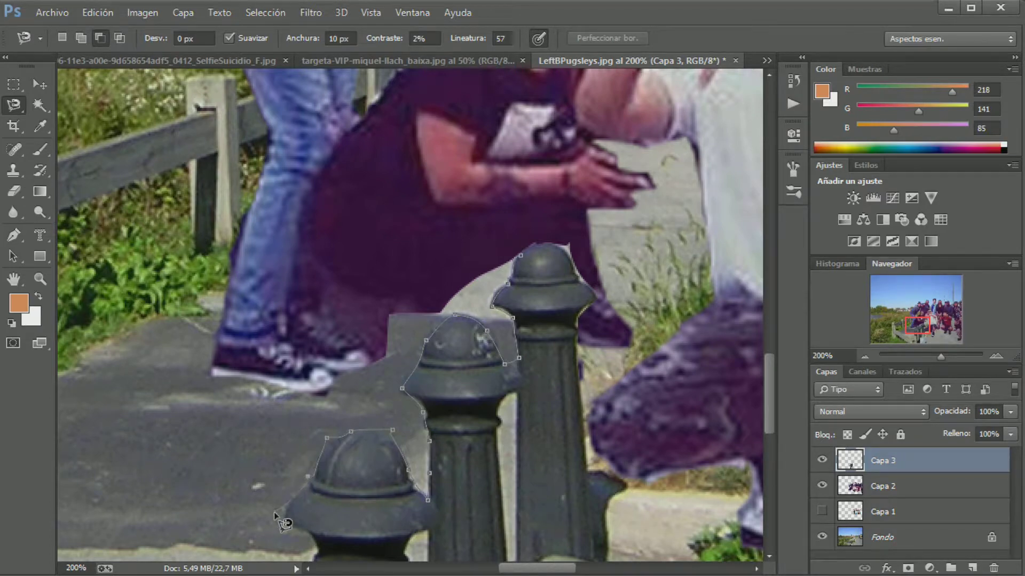
left_click(519, 256)
key("Delete")
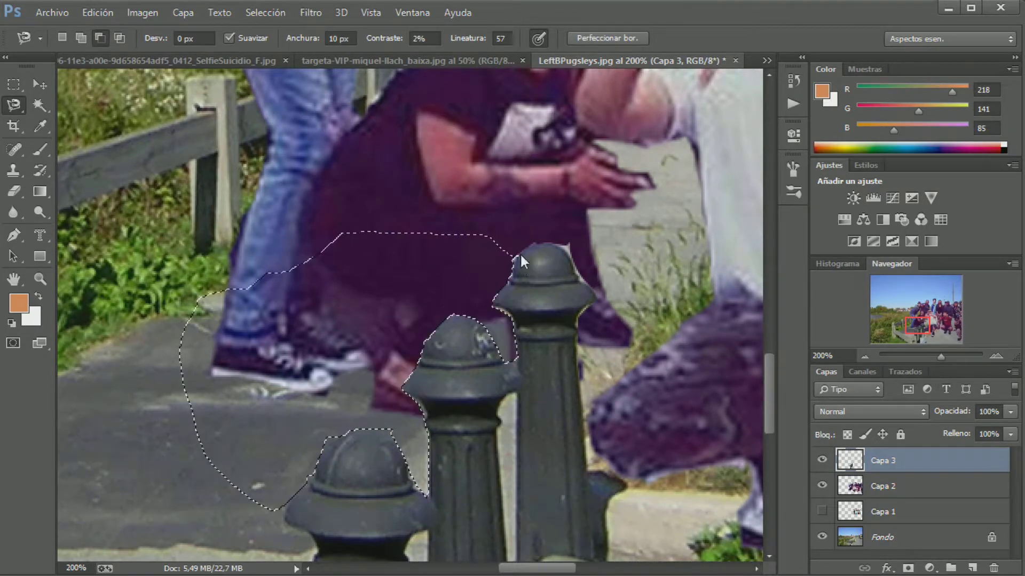
- Deselect, then begin a new Magnetic Lasso outline at the tallest bollard's top
left_click(40, 84)
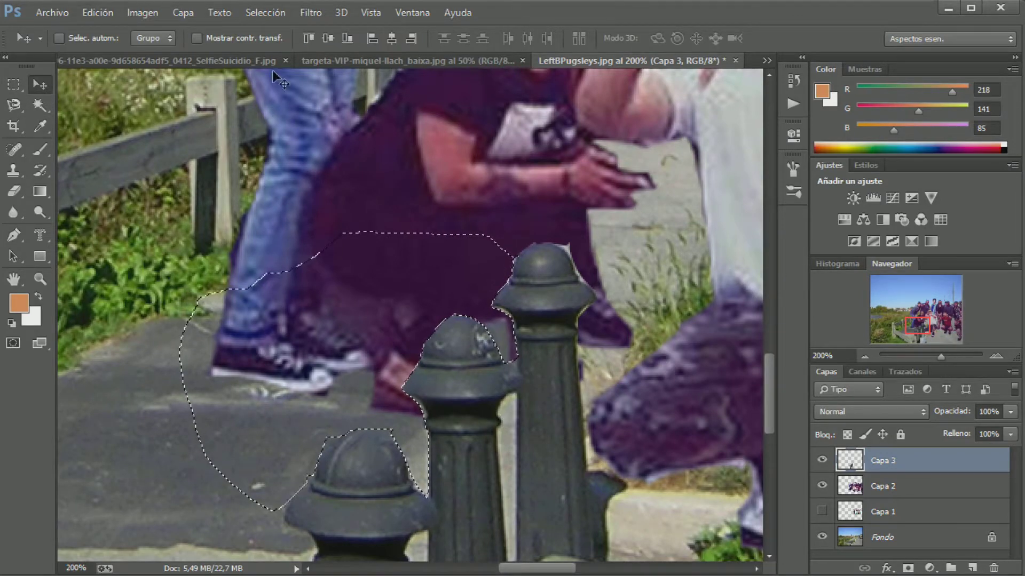
left_click(265, 12)
left_click(290, 45)
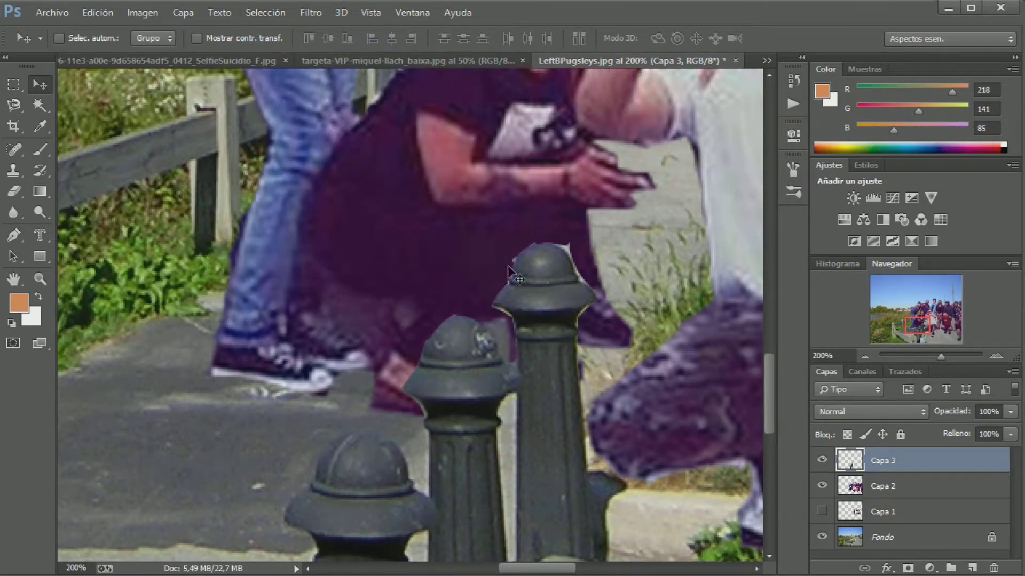
left_click(20, 104)
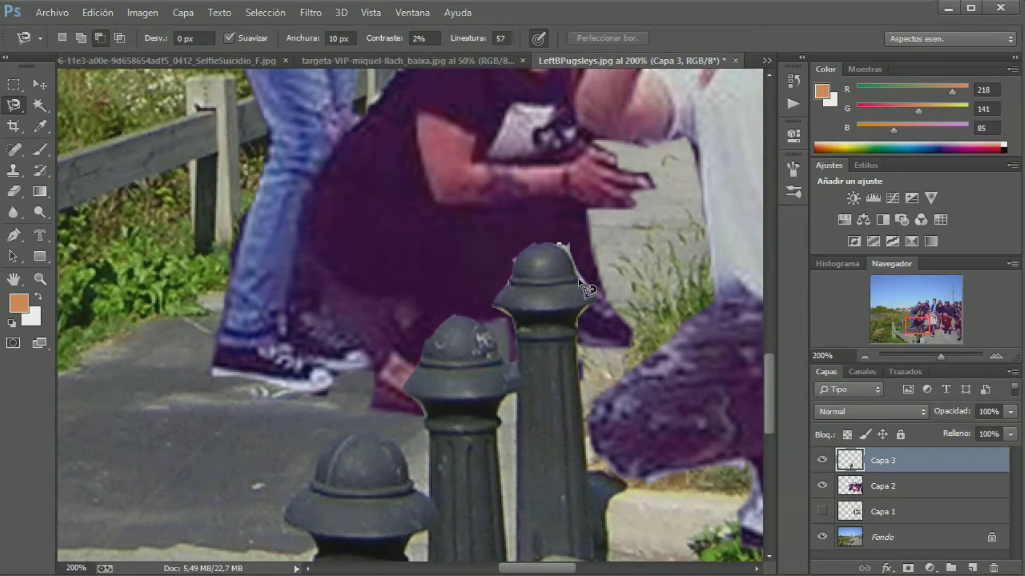
left_click(561, 245)
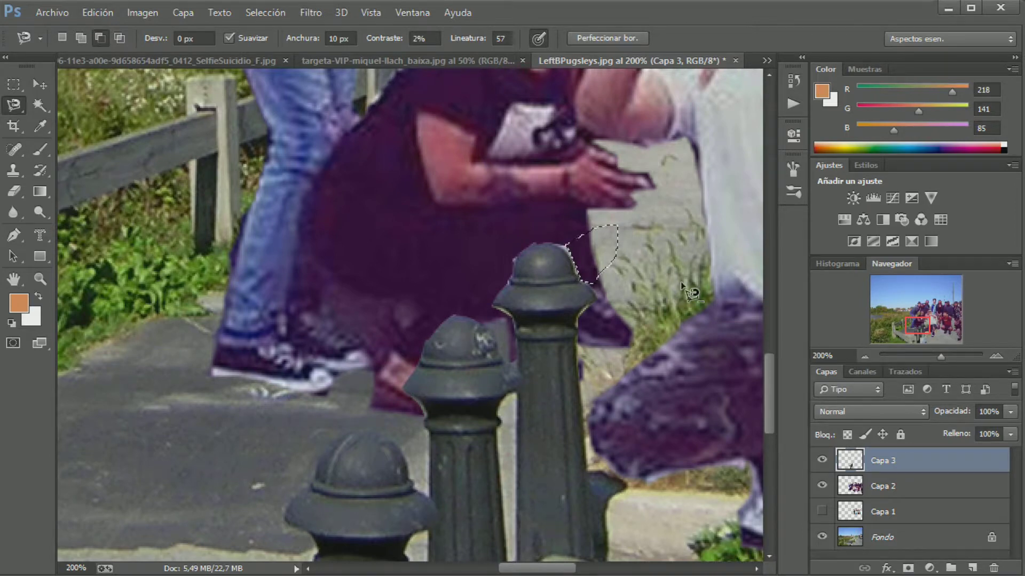
left_click(565, 247)
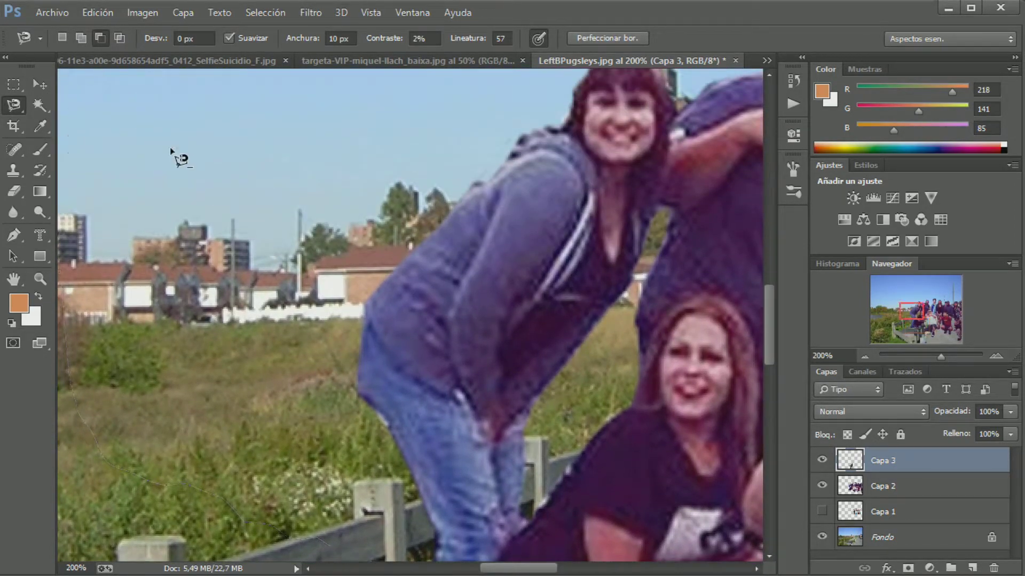
- Cancel the unfinished lasso outline, set selections to replace mode, and pan down the canvas
key("Escape")
left_click(62, 37)
left_click(459, 280)
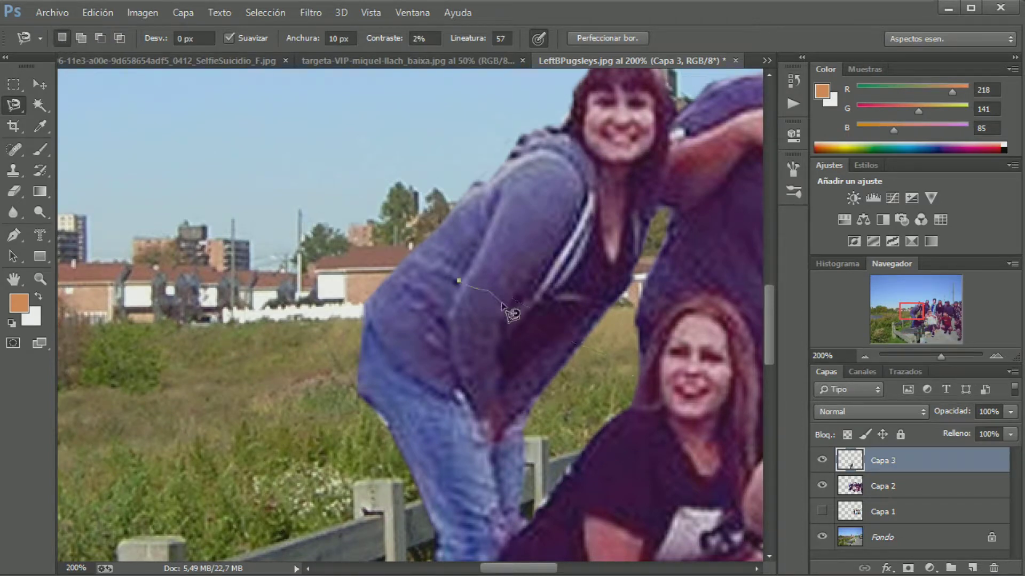
scroll(651, 388, "down", 3)
scroll(662, 391, "down", 3)
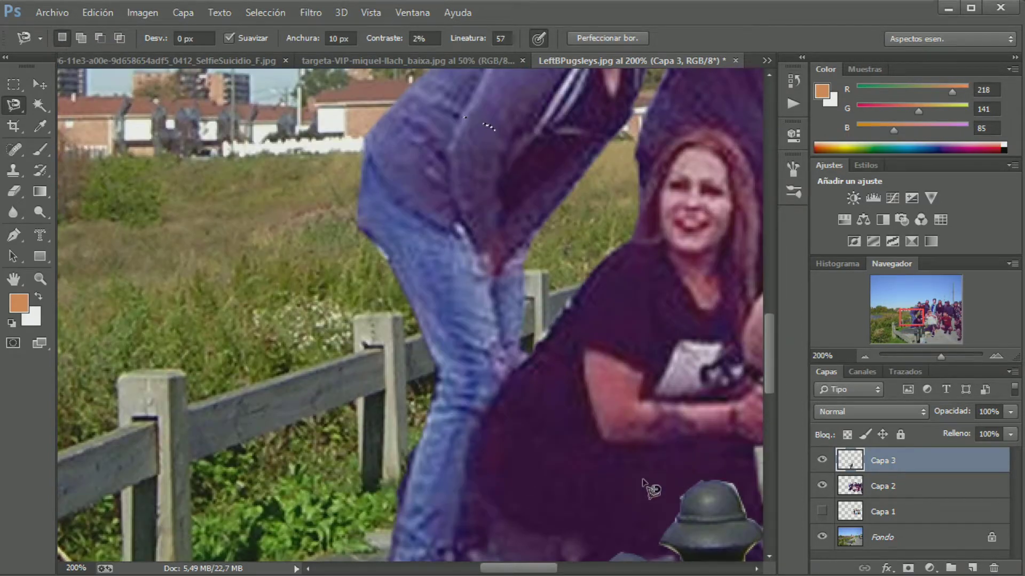
scroll(641, 491, "right", 10)
scroll(554, 472, "down", 3)
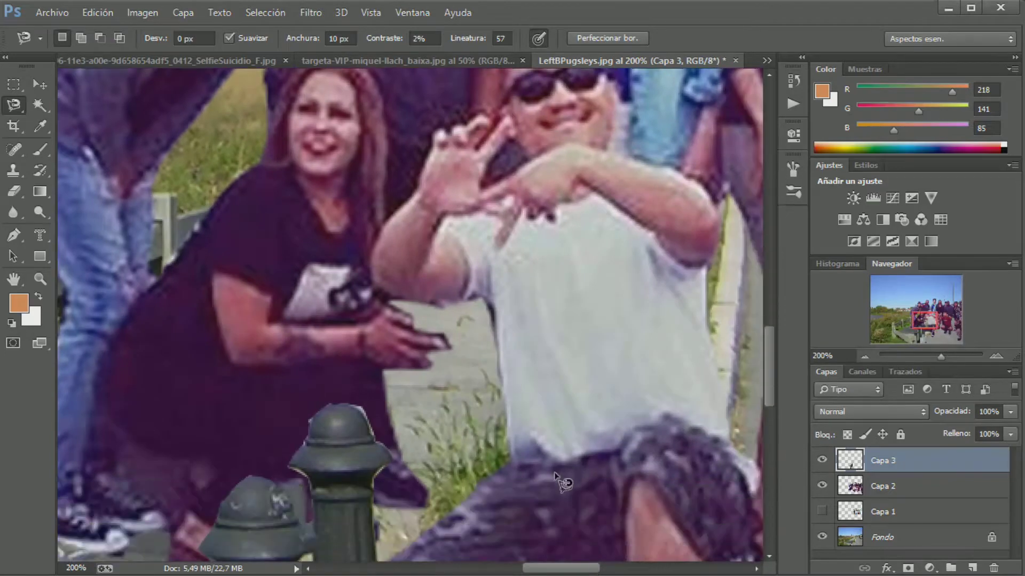
scroll(480, 427, "down", 2)
scroll(405, 382, "down", 3)
scroll(401, 321, "down", 1)
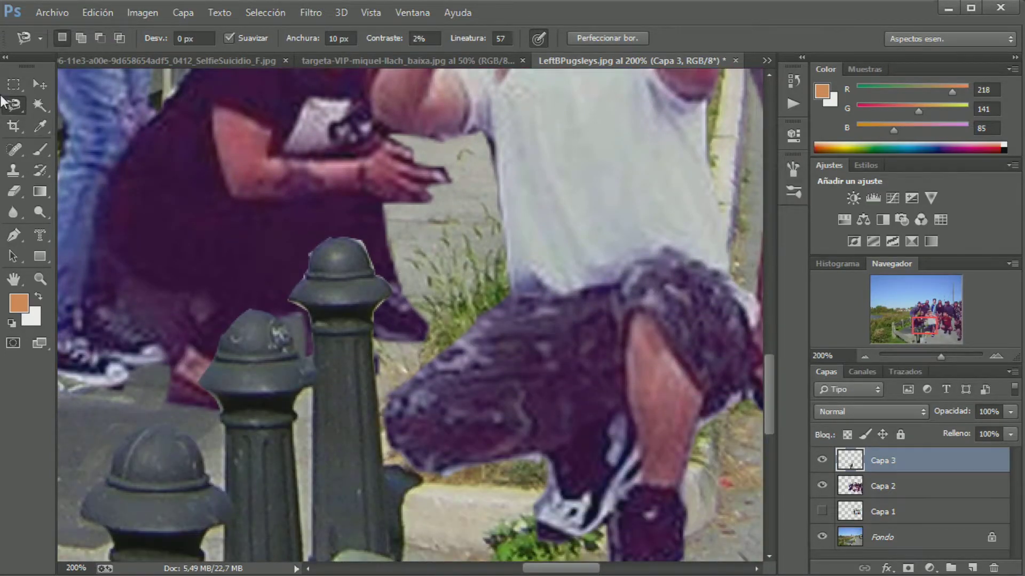
- Select the 4 px Eraser and clear the selection on the bollards layer
left_click(13, 193)
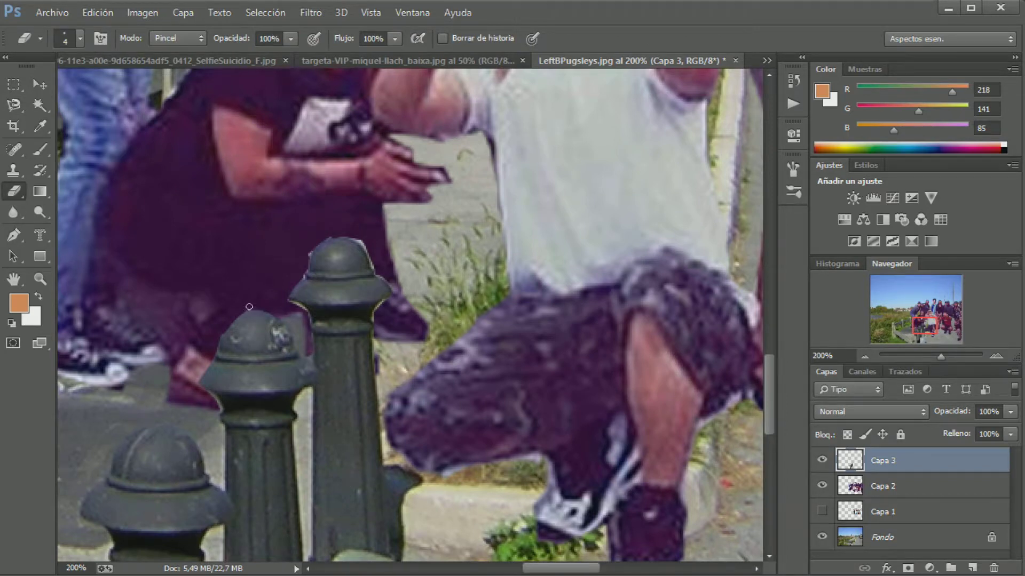
left_click(265, 12)
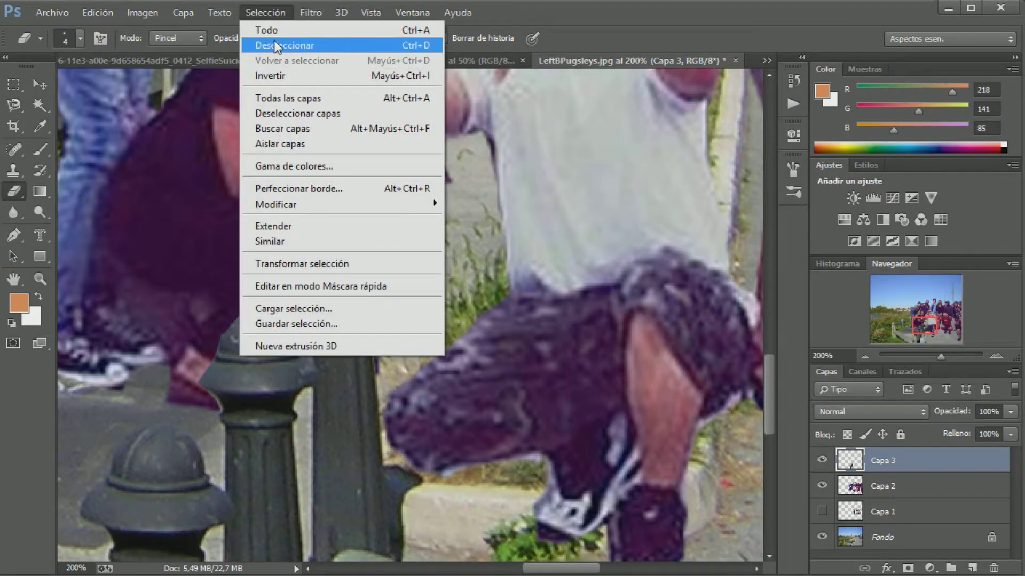
left_click(273, 43)
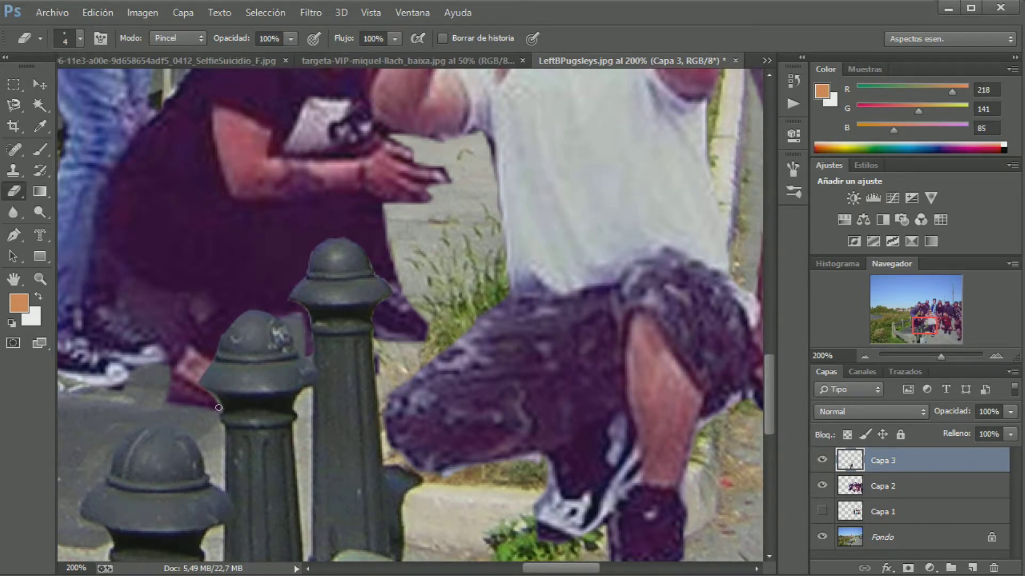
- Select the Capa 2 people layer and zoom out to see the whole composite
scroll(159, 357, "down", 3)
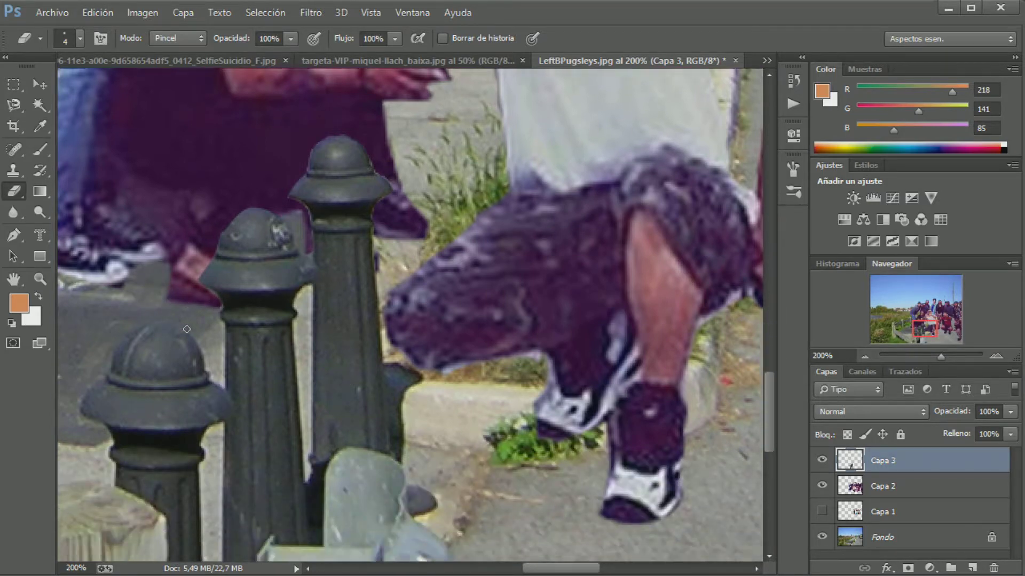
scroll(187, 337, "down", 3)
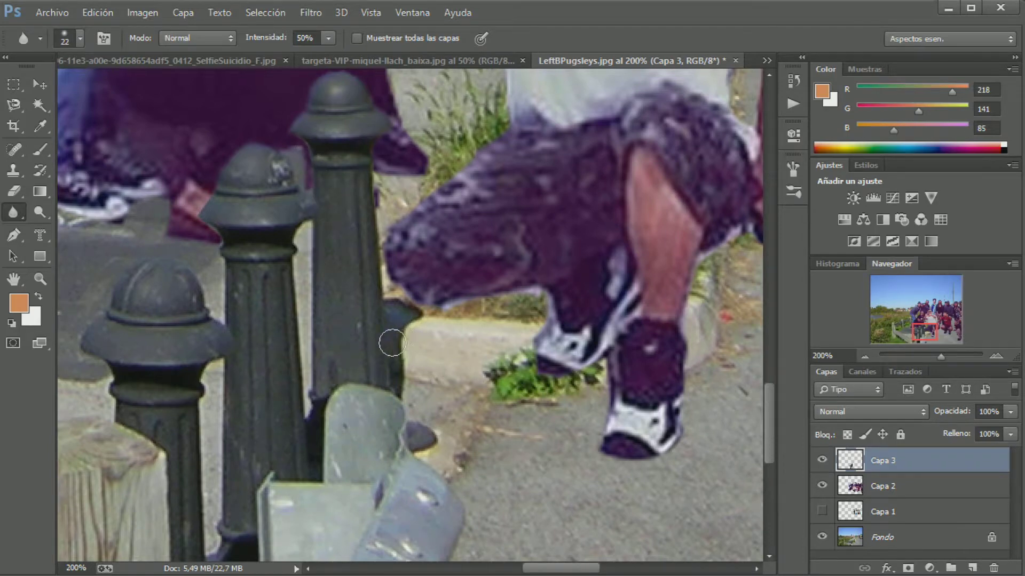
scroll(389, 341, "up", 2)
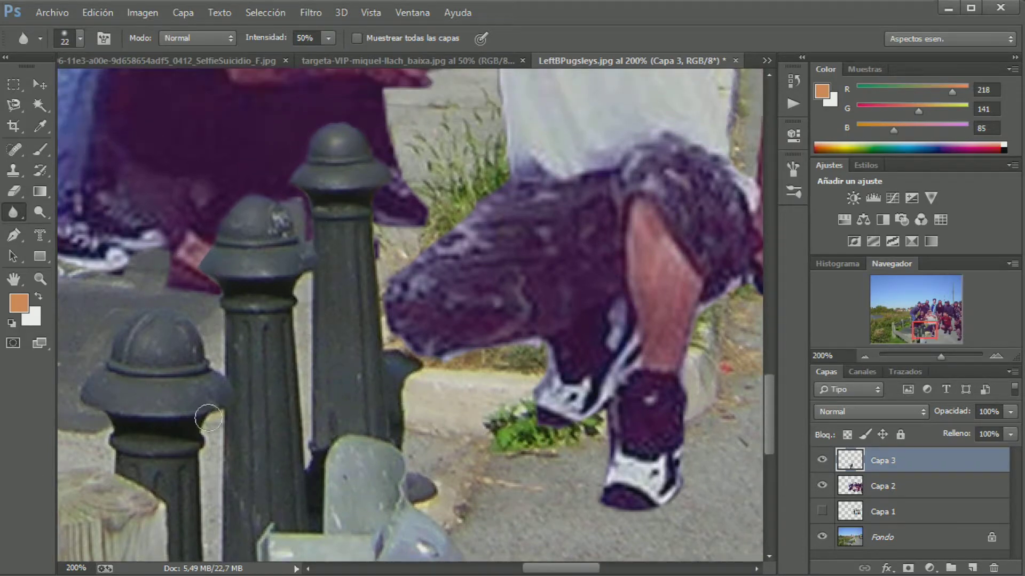
left_click(885, 486)
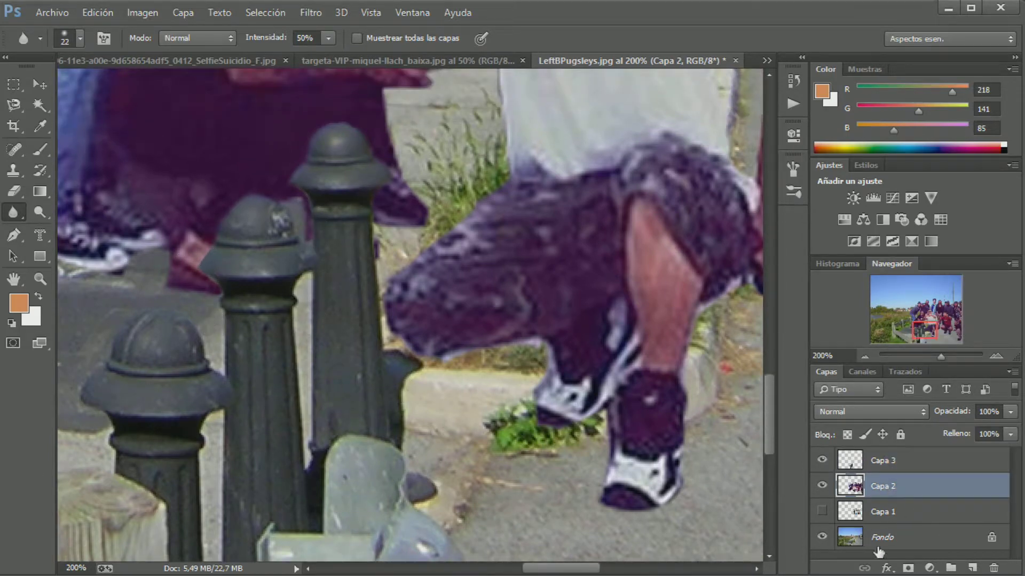
left_click(864, 356)
left_click(865, 356)
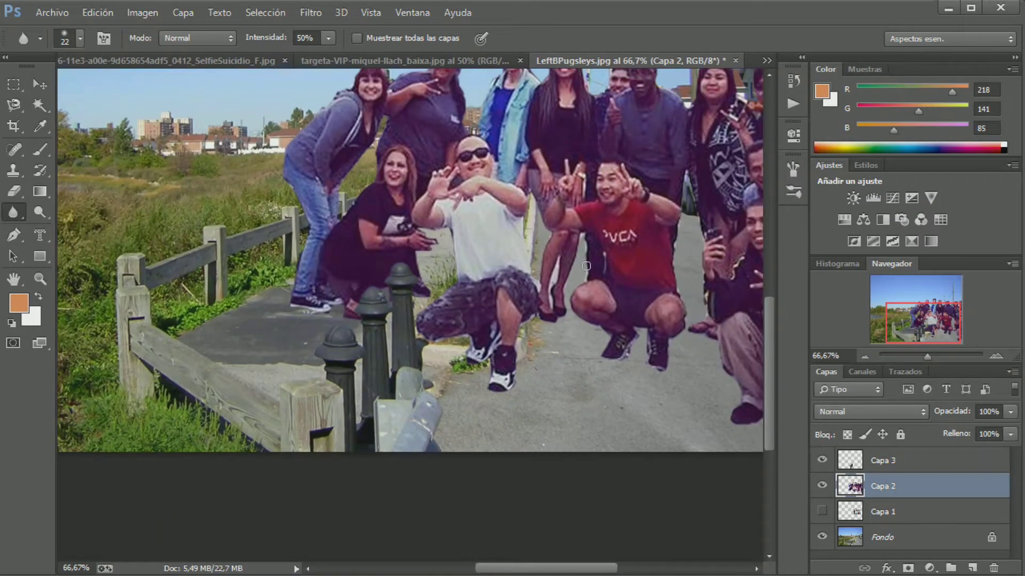
- Undo an accidental nudge of Capa 2 and zoom in on the back-row heads
left_click(39, 85)
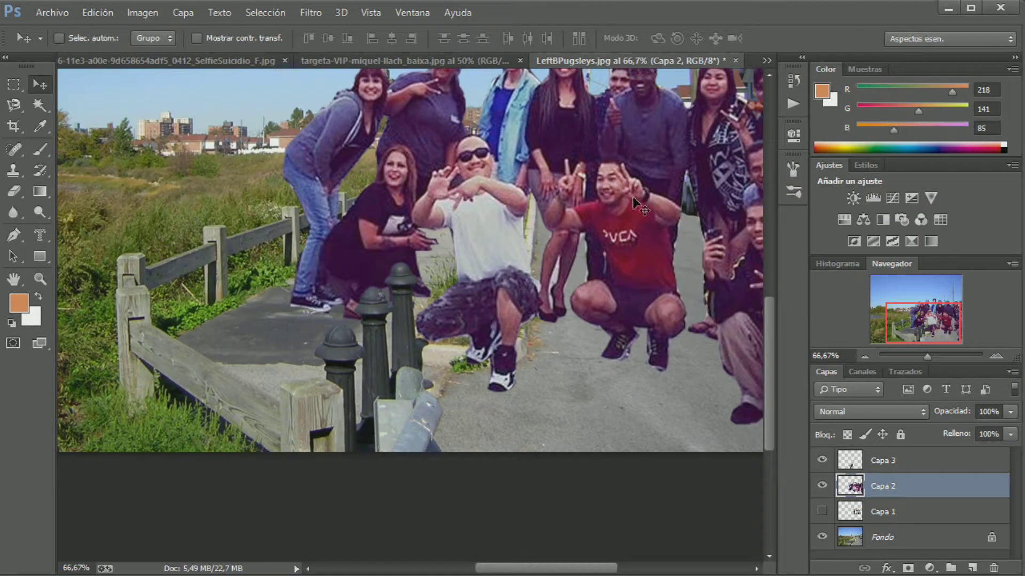
mouse_move(577, 188)
left_mouse_down()
mouse_move(586, 196)
mouse_move(565, 194)
left_mouse_up()
key("ctrl+z")
scroll(694, 315, "up", 4)
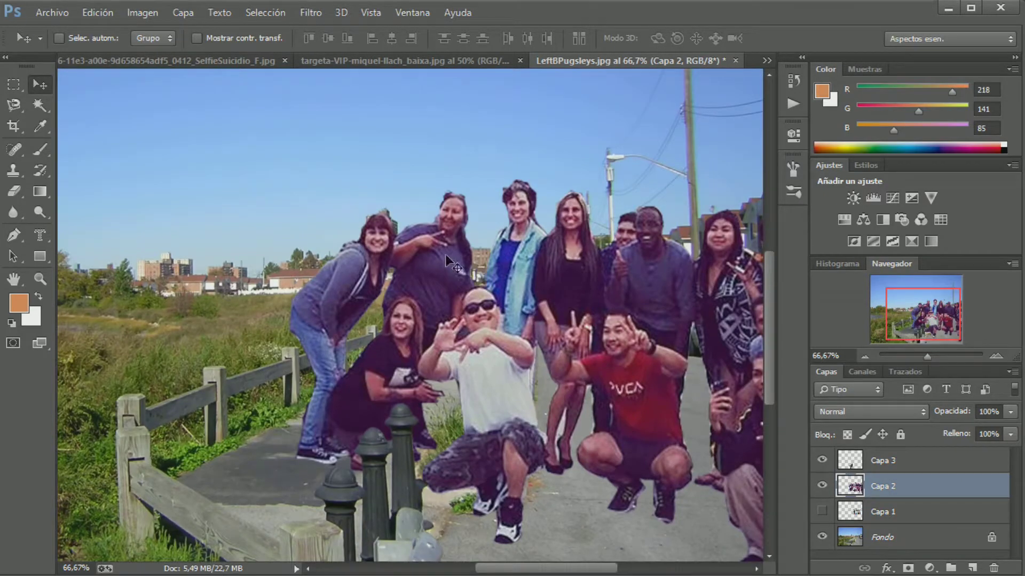
left_click(994, 356)
left_click(994, 356)
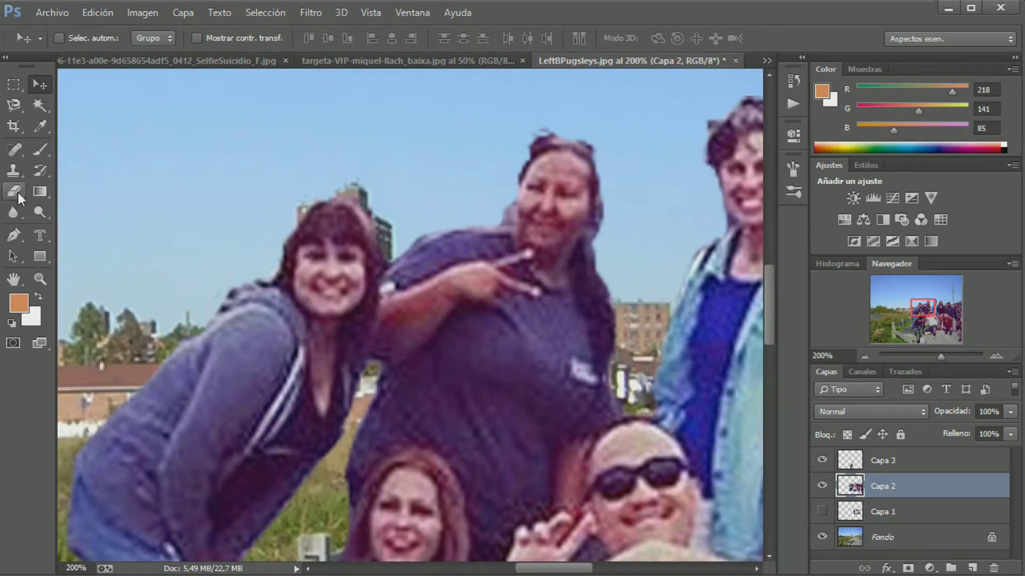
- Switch to the standard Eraser with a 19 px brush
left_click(17, 193)
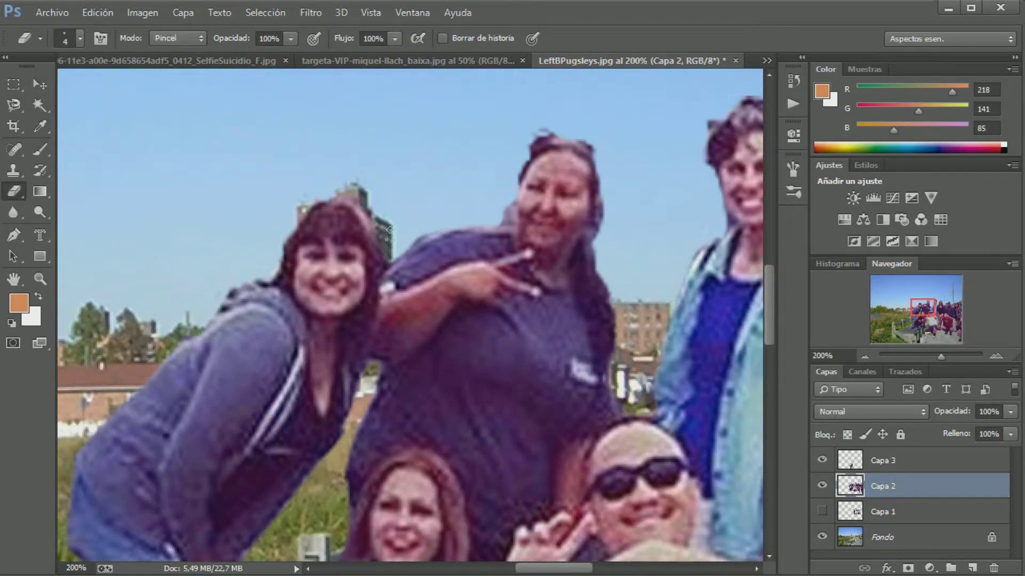
left_click(80, 40)
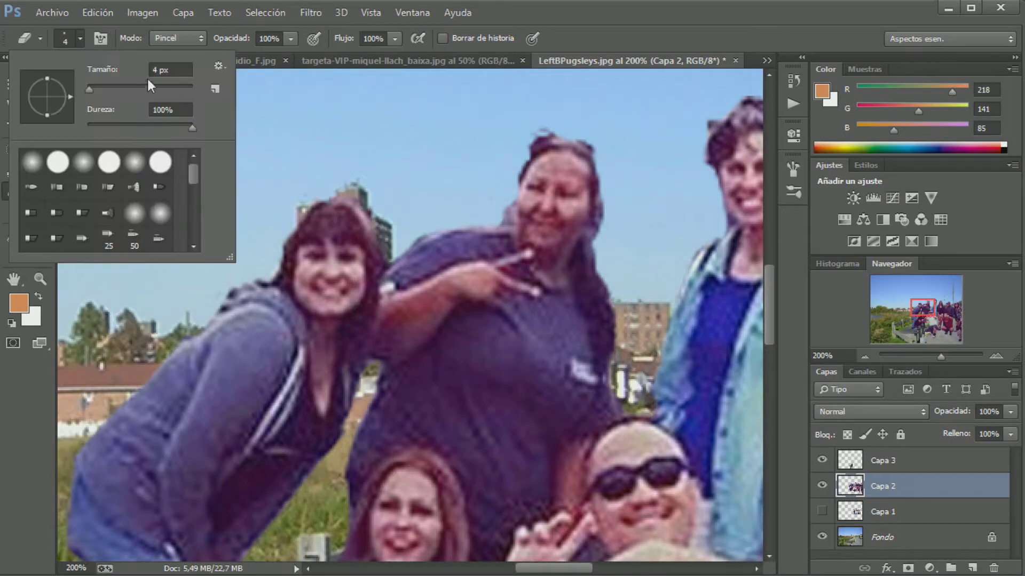
left_click_drag(89, 89, 97, 90)
left_click(924, 482)
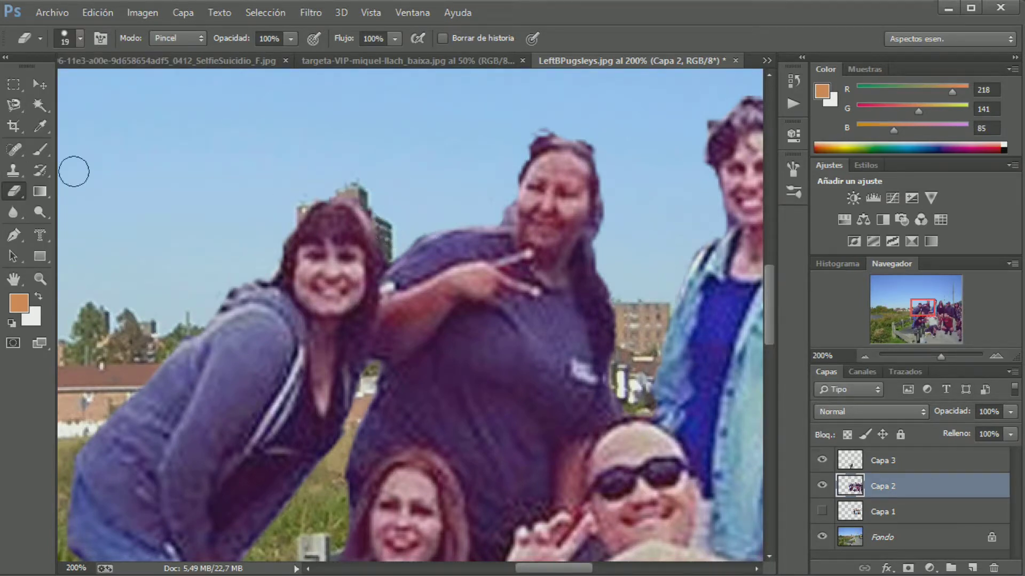
right_click(15, 192)
left_click(151, 187)
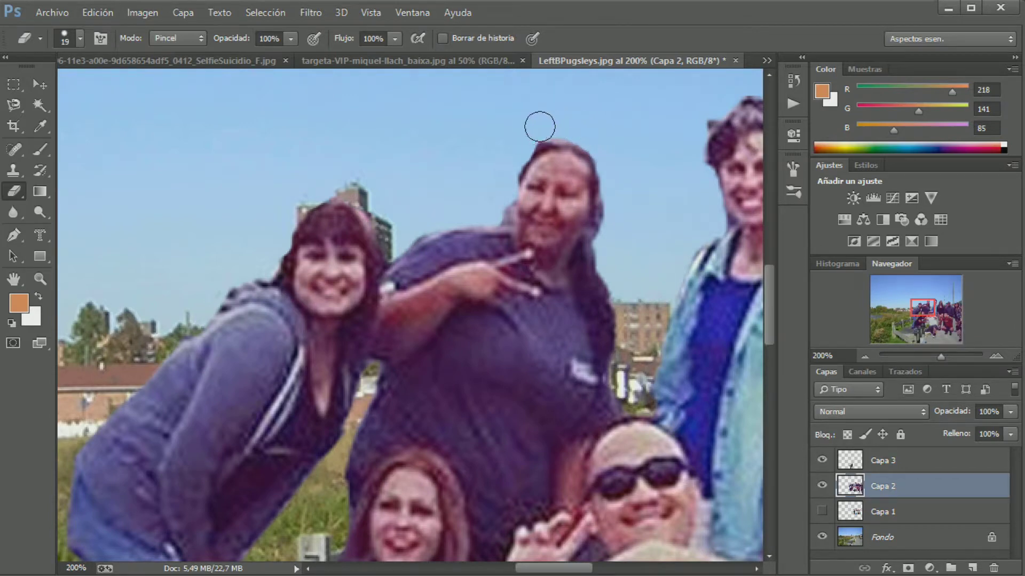
- Erase the pointed top and stray left-edge strands of the denim-jacket woman's hair
scroll(478, 163, "up", 3)
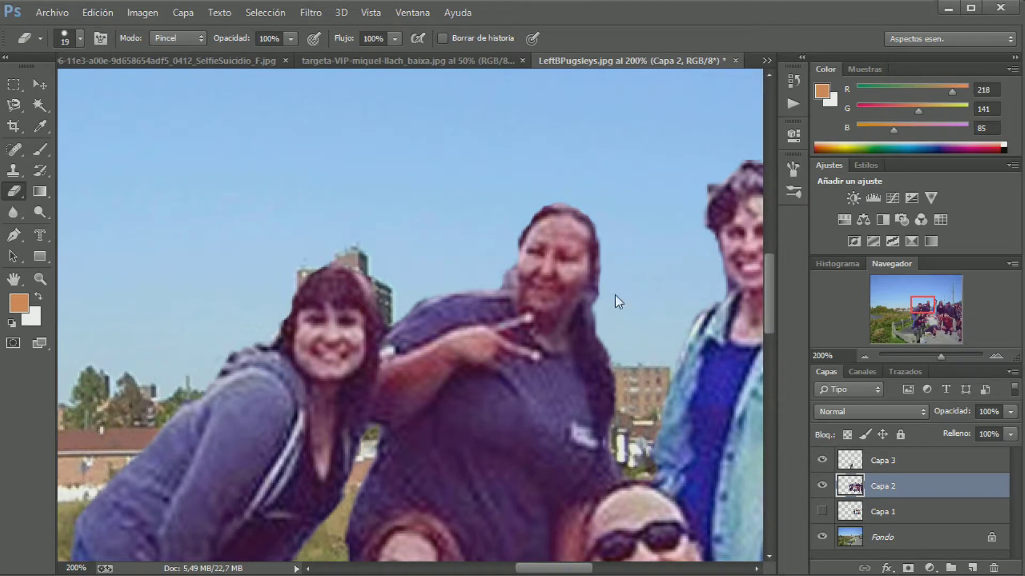
left_click_drag(539, 560, 576, 562)
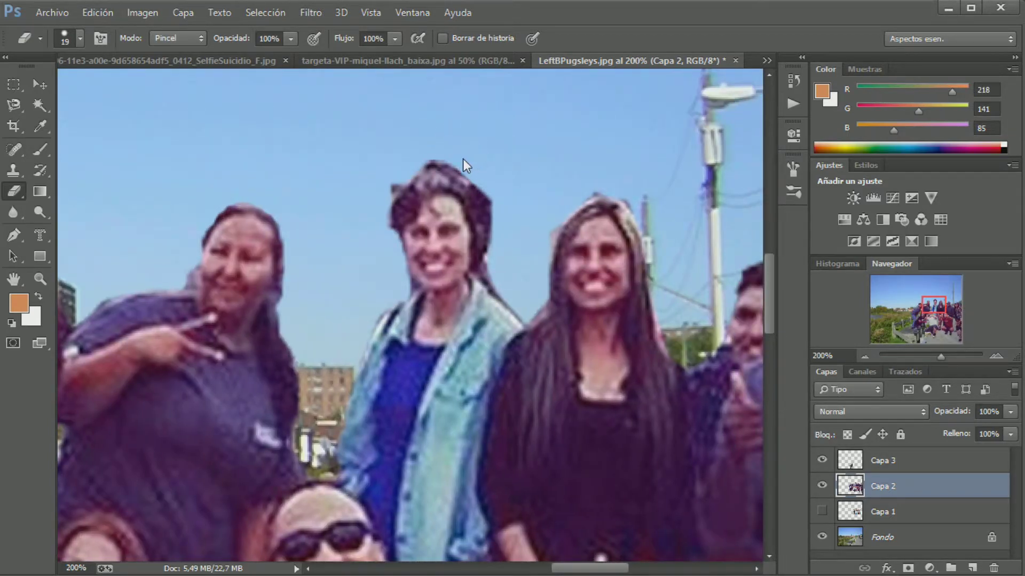
left_click_drag(448, 152, 432, 160)
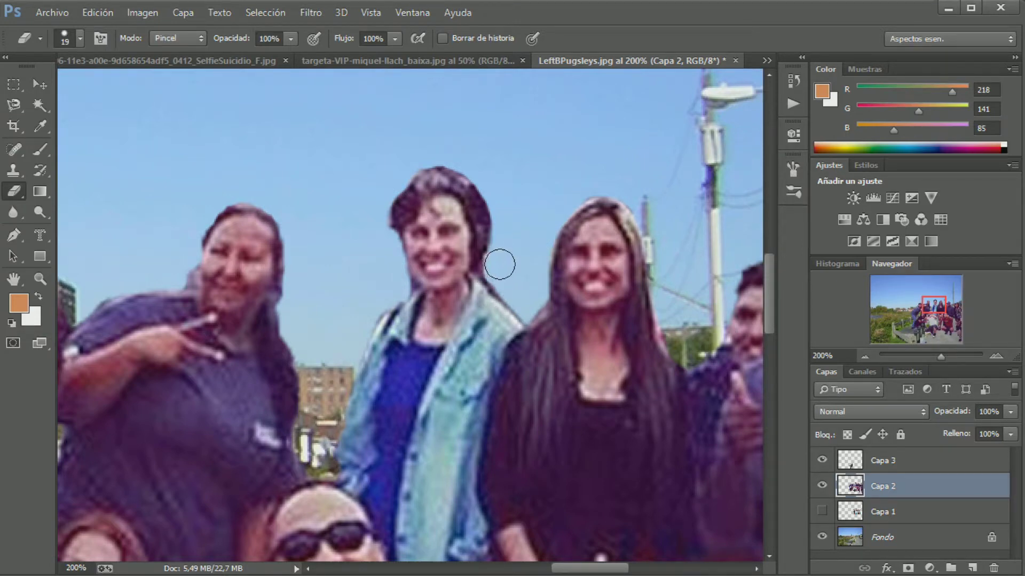
left_click(384, 196)
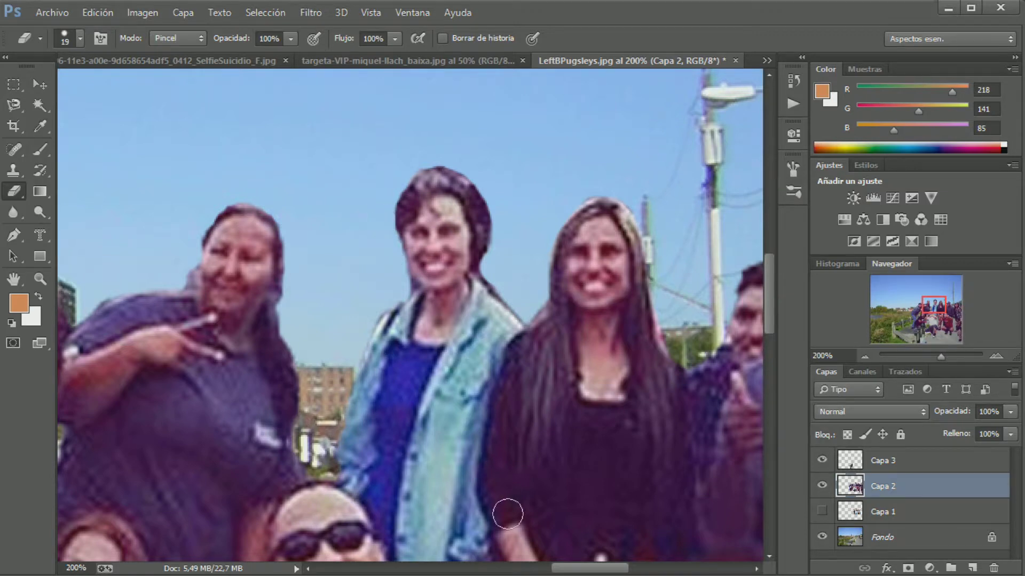
left_click_drag(589, 570, 622, 570)
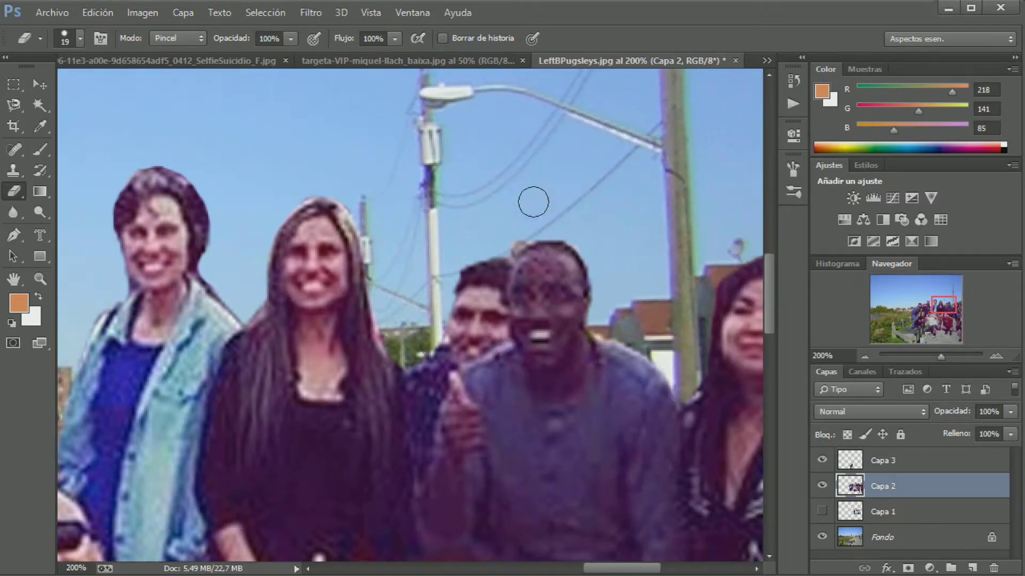
- Erase the light bump and fringe along the top of the man's head
left_click(517, 240)
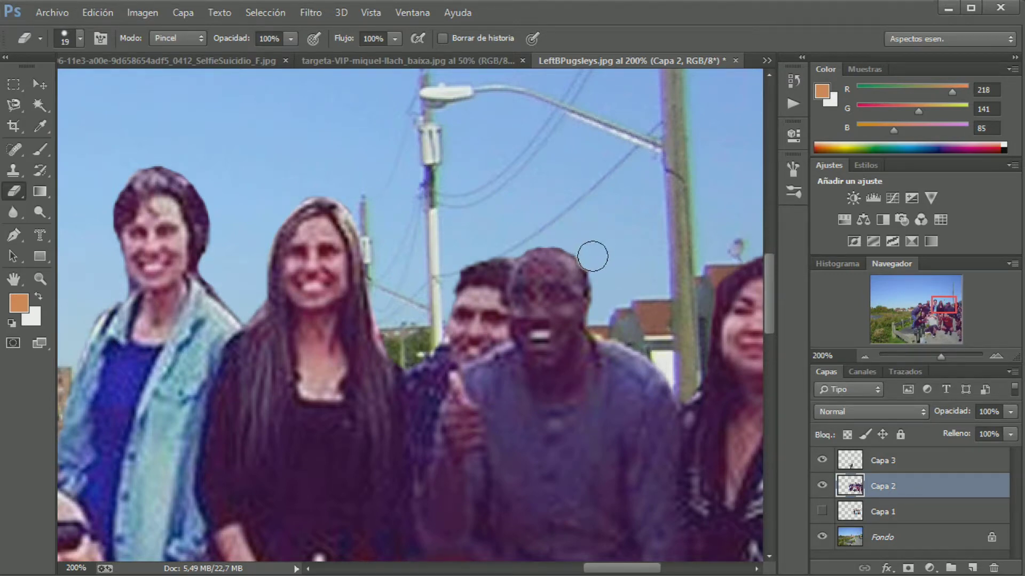
mouse_move(587, 270)
left_mouse_down()
mouse_move(582, 252)
mouse_move(533, 222)
left_mouse_up()
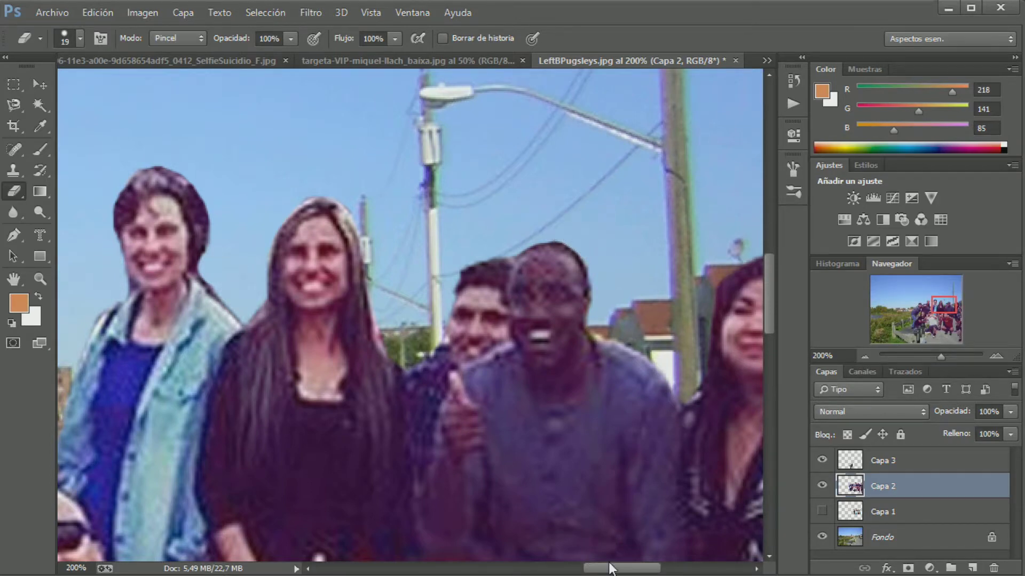
left_click_drag(614, 567, 644, 567)
- Erase the partial face, orange patch and pinkish fringe around the right-hand woman's shoulder
left_click_drag(613, 327, 622, 322)
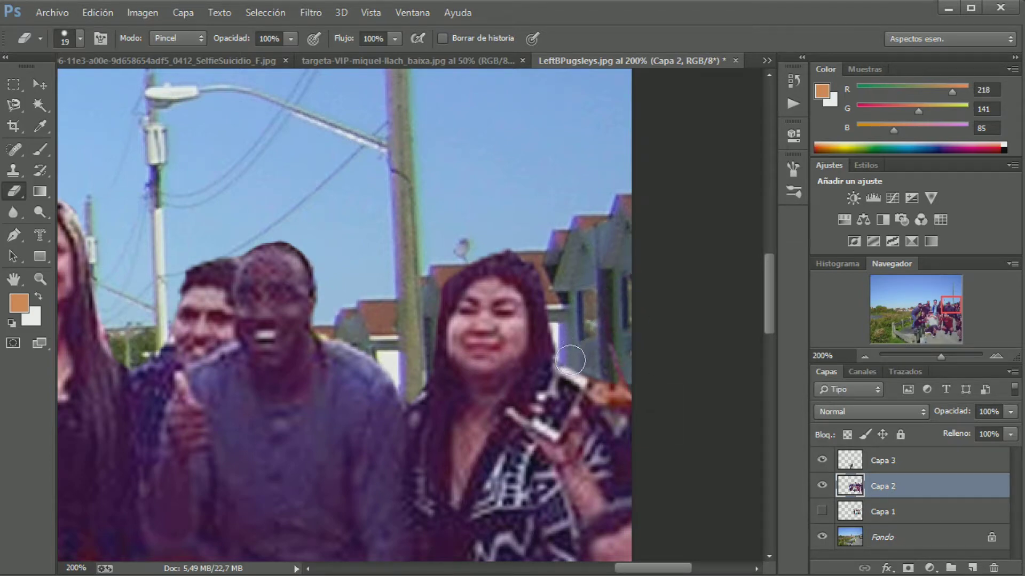
left_click_drag(570, 361, 630, 406)
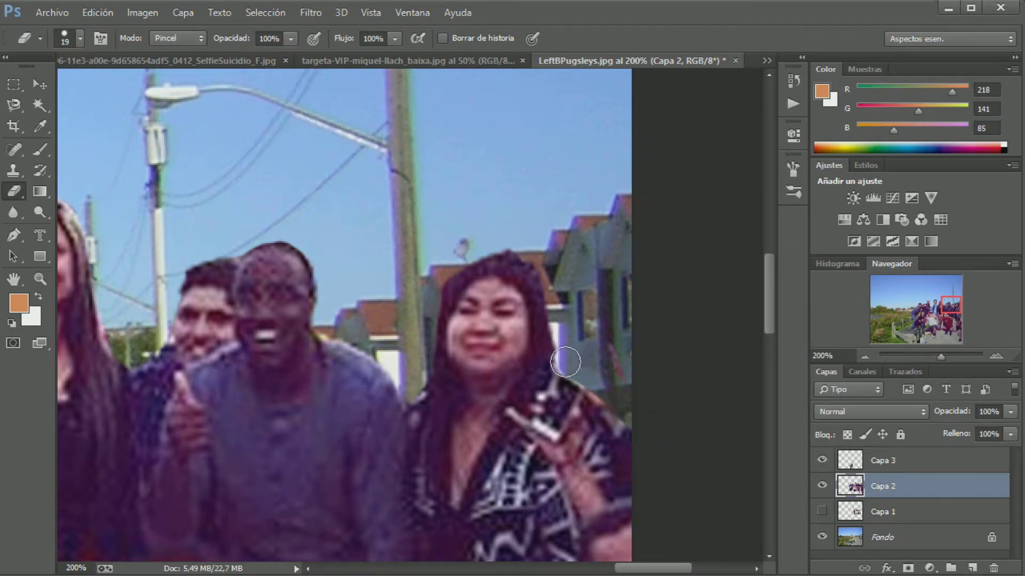
left_click_drag(566, 358, 632, 422)
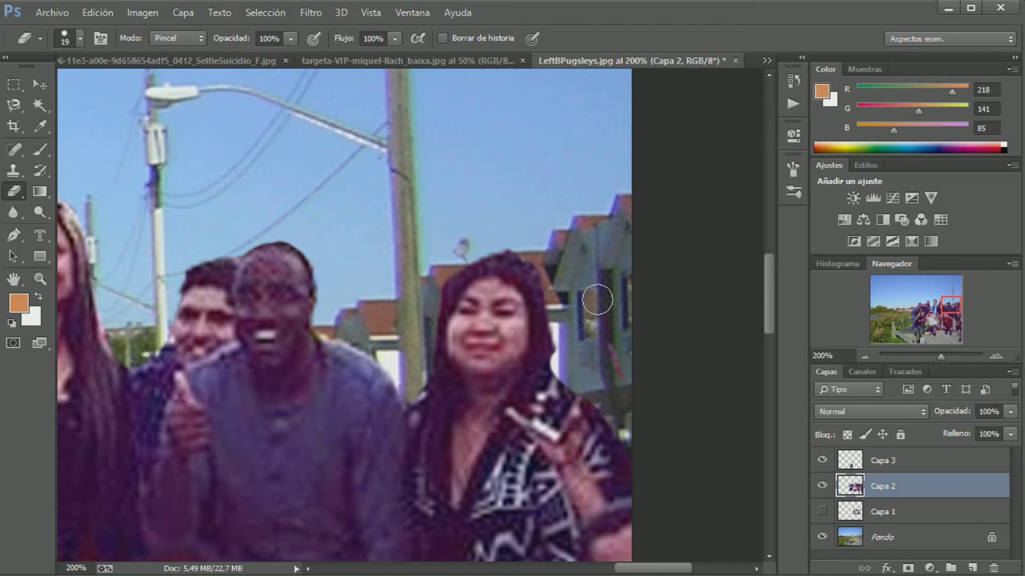
left_click_drag(608, 342, 619, 374)
scroll(640, 398, "down", 2)
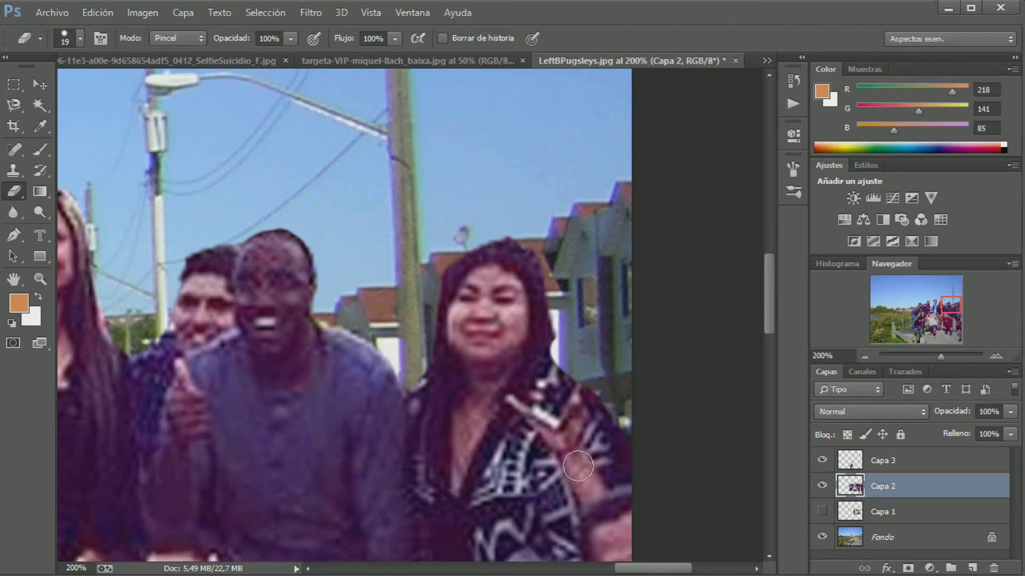
scroll(587, 389, "down", 2)
scroll(524, 380, "down", 3)
scroll(524, 380, "down", 2)
- Erase the dark purple patch over the path near the fence
scroll(434, 366, "down", 4)
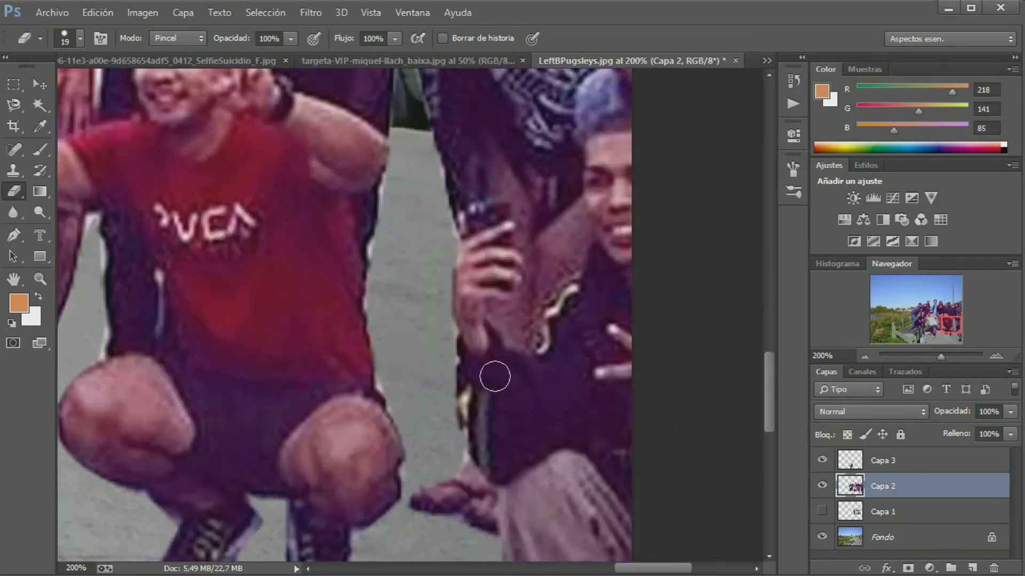
scroll(492, 372, "down", 1)
scroll(430, 379, "down", 2)
scroll(651, 555, "left", 3)
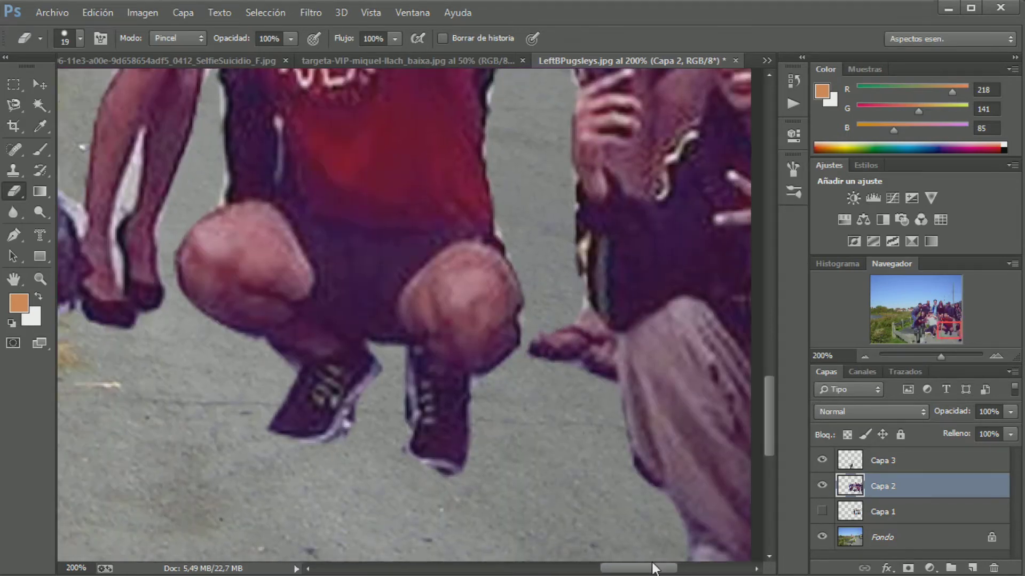
scroll(652, 555, "left", 3)
left_click(864, 355)
left_click(864, 355)
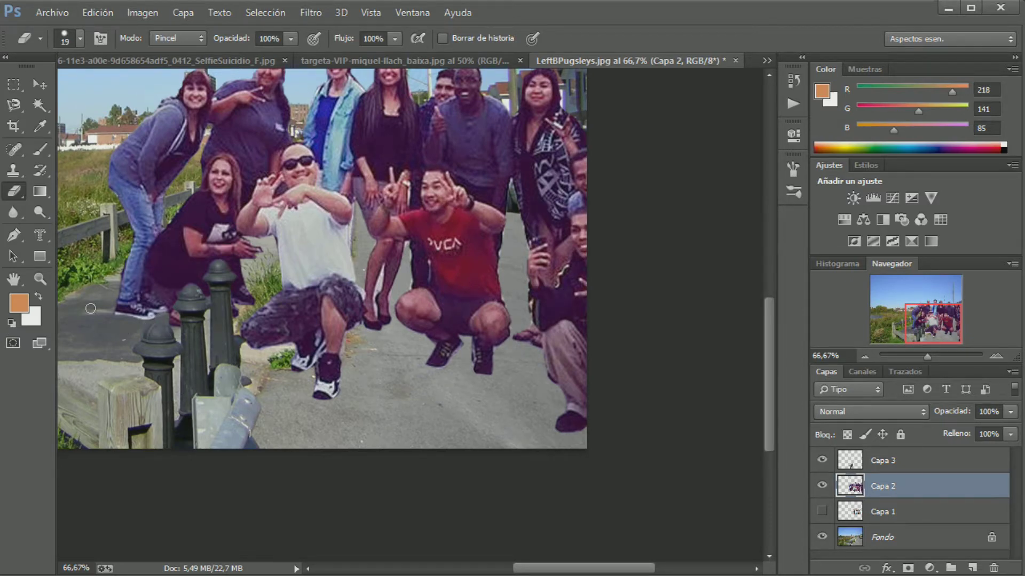
left_click(995, 356)
left_click(995, 355)
left_click_drag(932, 320, 902, 307)
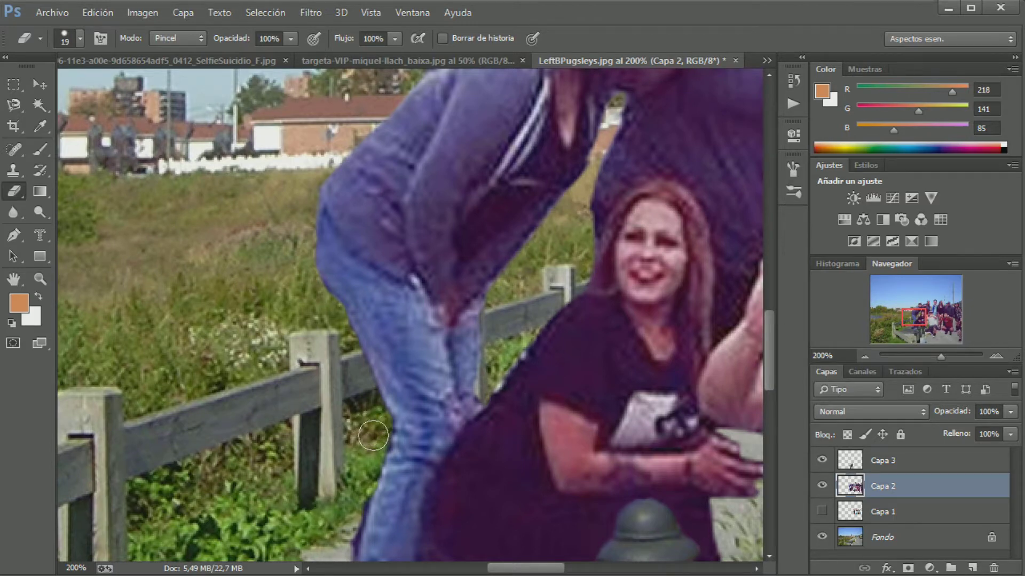
left_click_drag(356, 525, 356, 555)
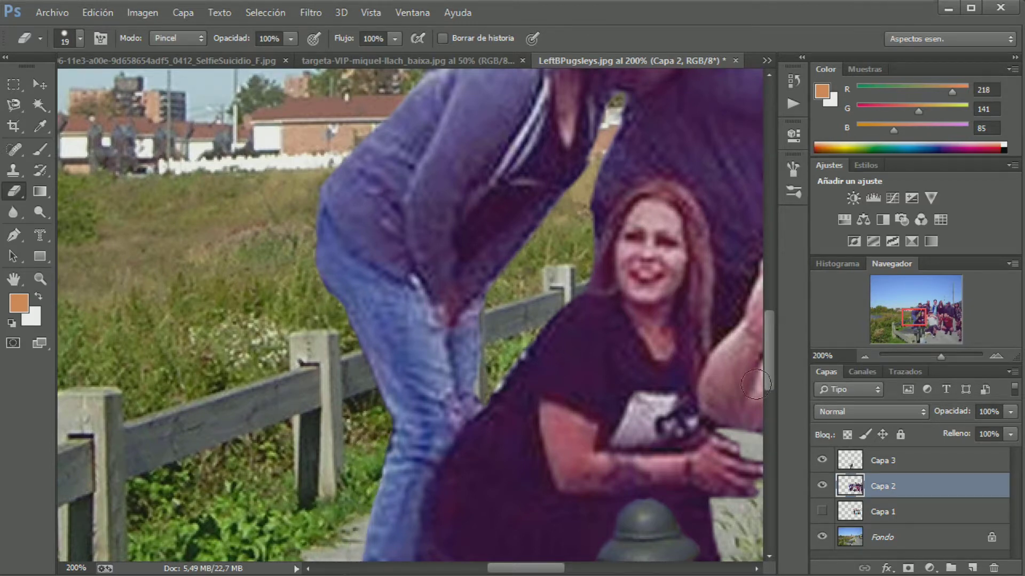
- Move the Capa 2 group of people left and up in the scene
scroll(423, 411, "down", 3)
scroll(331, 407, "down", 3)
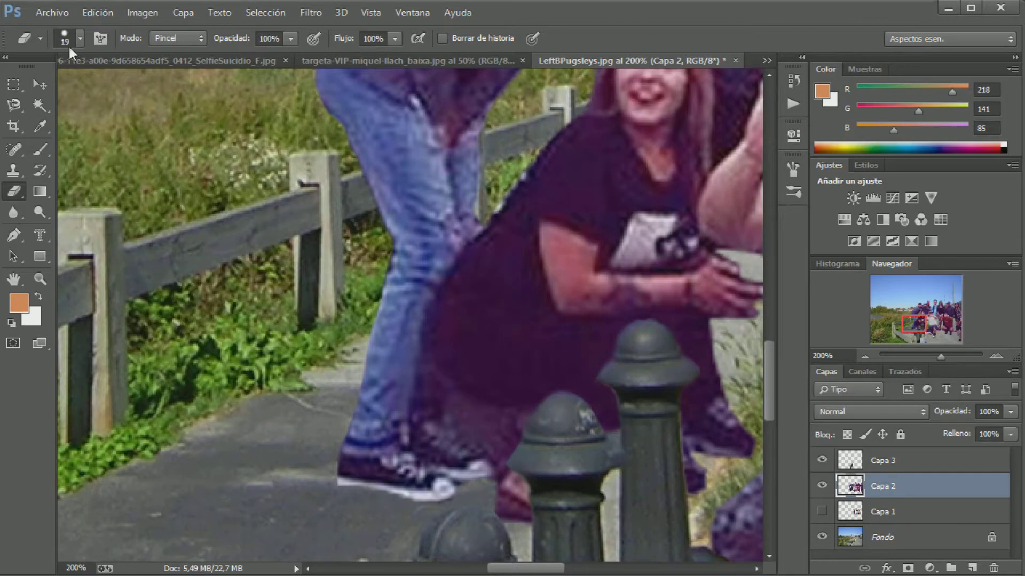
scroll(547, 541, "down", 2)
scroll(547, 541, "down", 2)
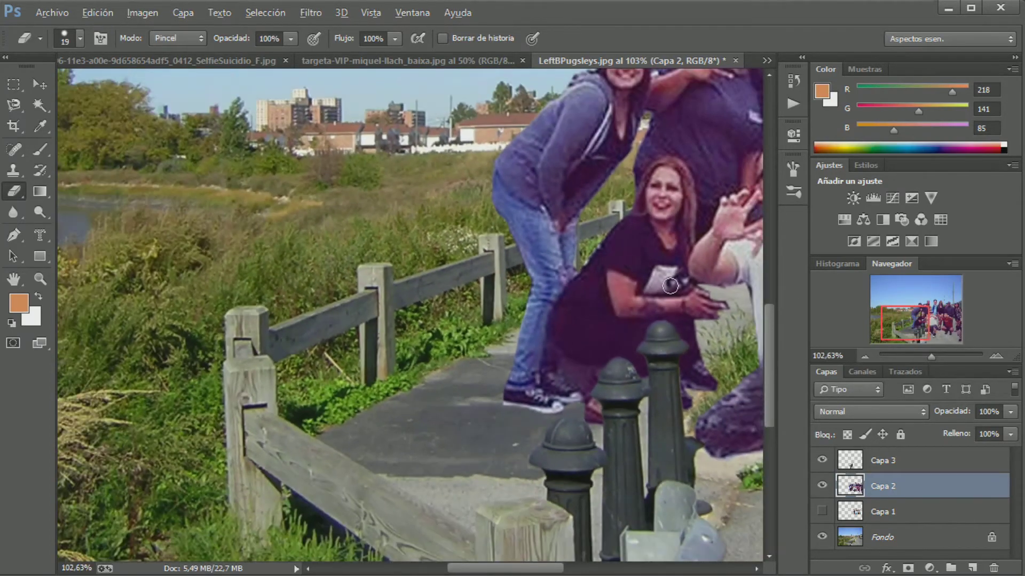
scroll(547, 540, "down", 1)
left_click_drag(528, 570, 575, 570)
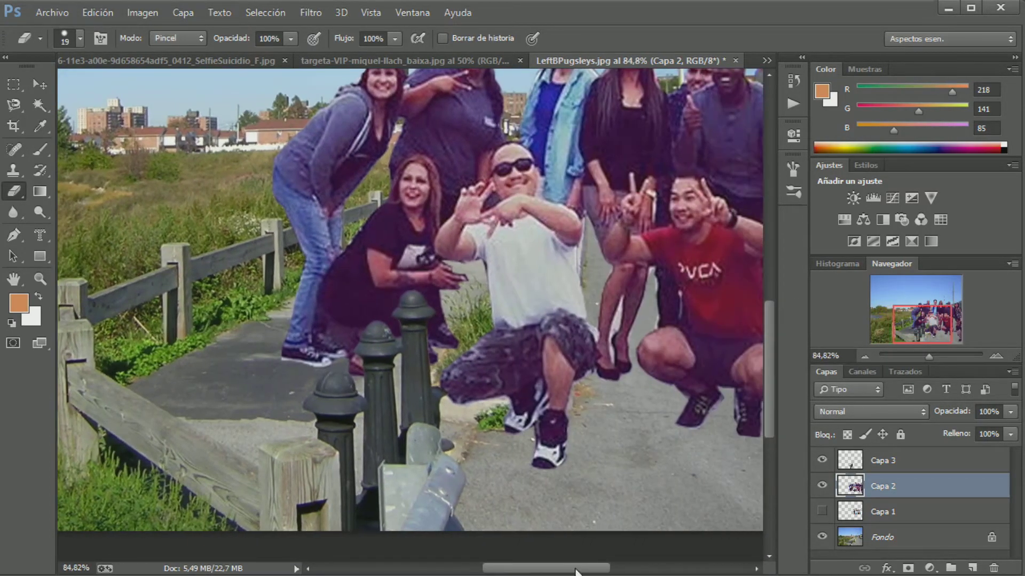
scroll(547, 469, "up", 2)
scroll(547, 469, "down", 2)
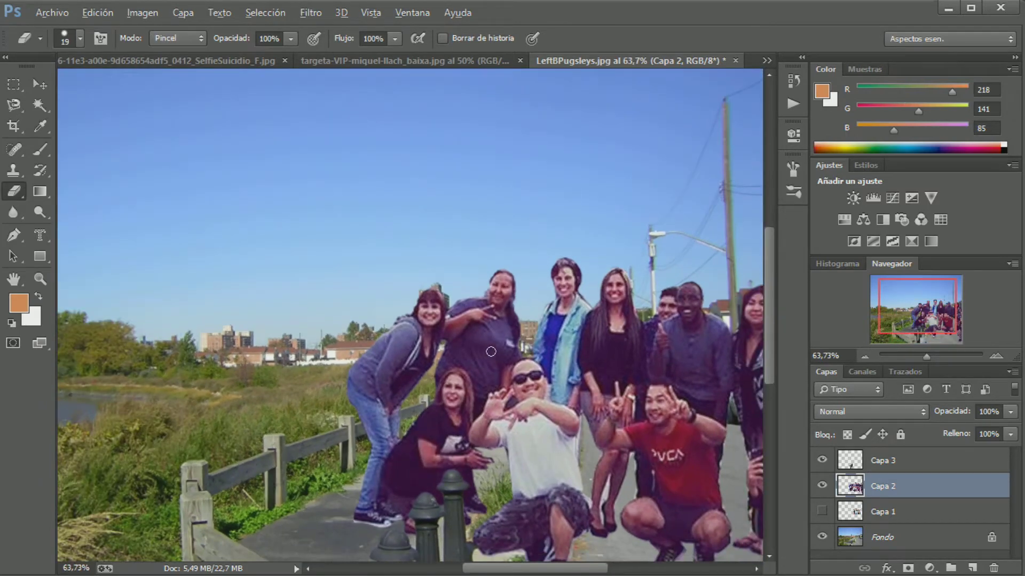
left_click(40, 84)
left_click_drag(699, 403, 486, 332)
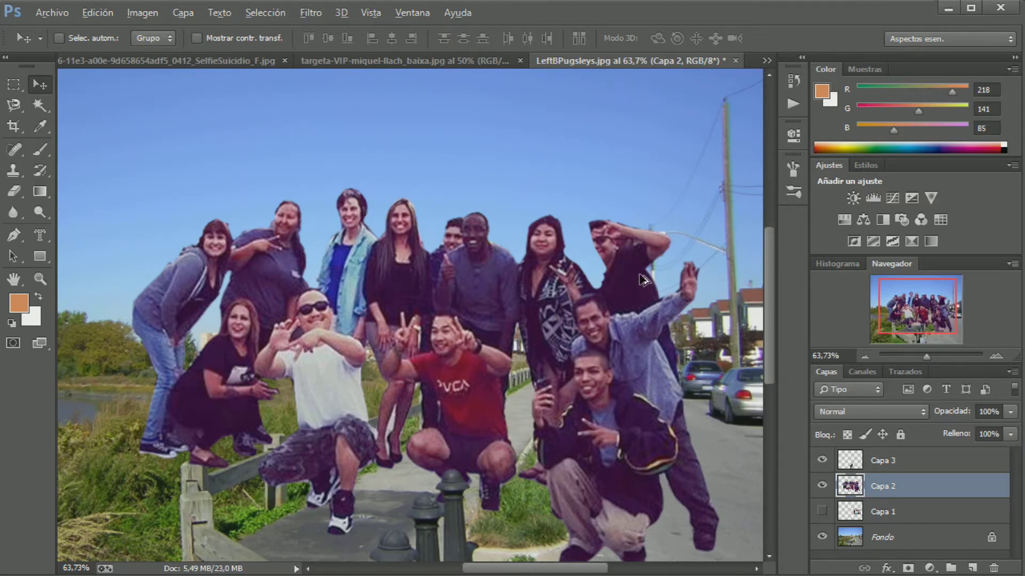
scroll(671, 286, "up", 1)
- Erase the dark shapes beside the lamp post and between the arm and shoulder
scroll(614, 277, "up", 2)
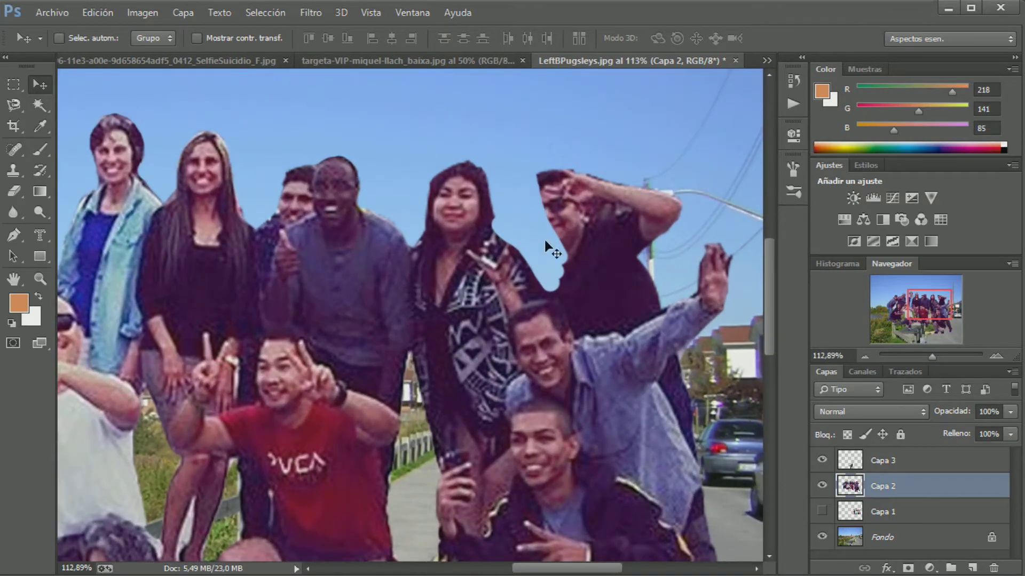
left_click(14, 191)
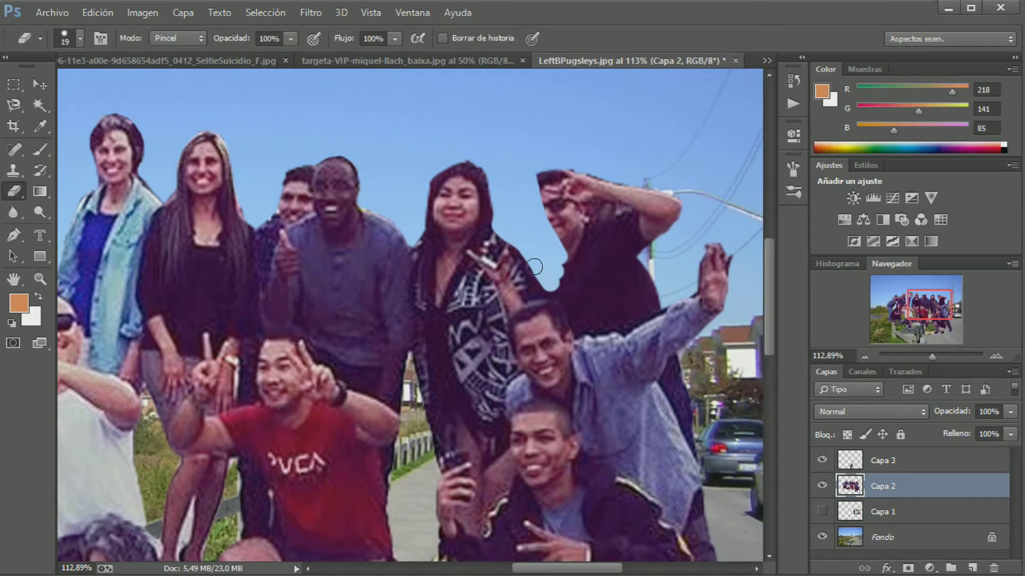
left_click_drag(530, 260, 541, 282)
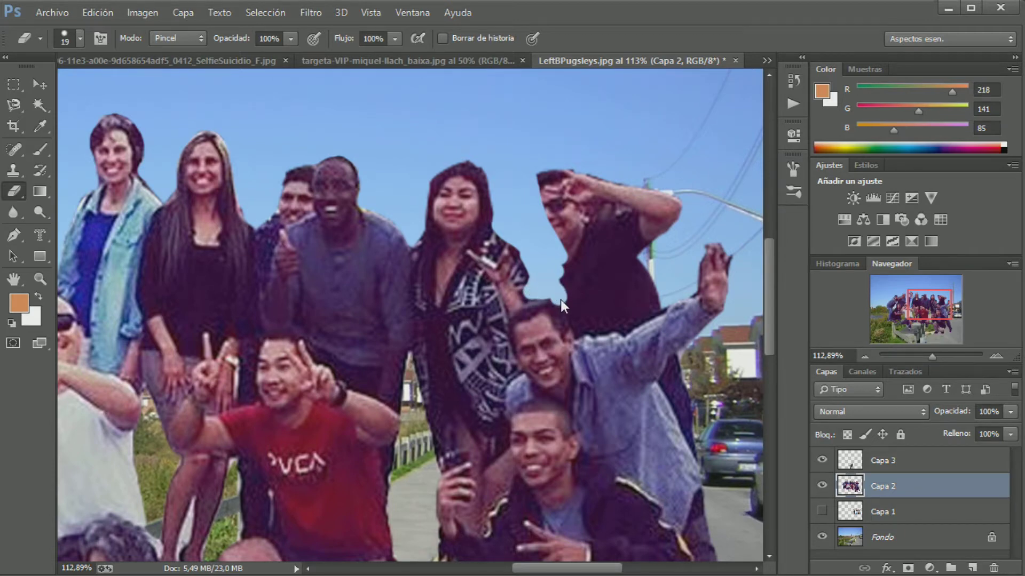
left_click_drag(560, 299, 536, 293)
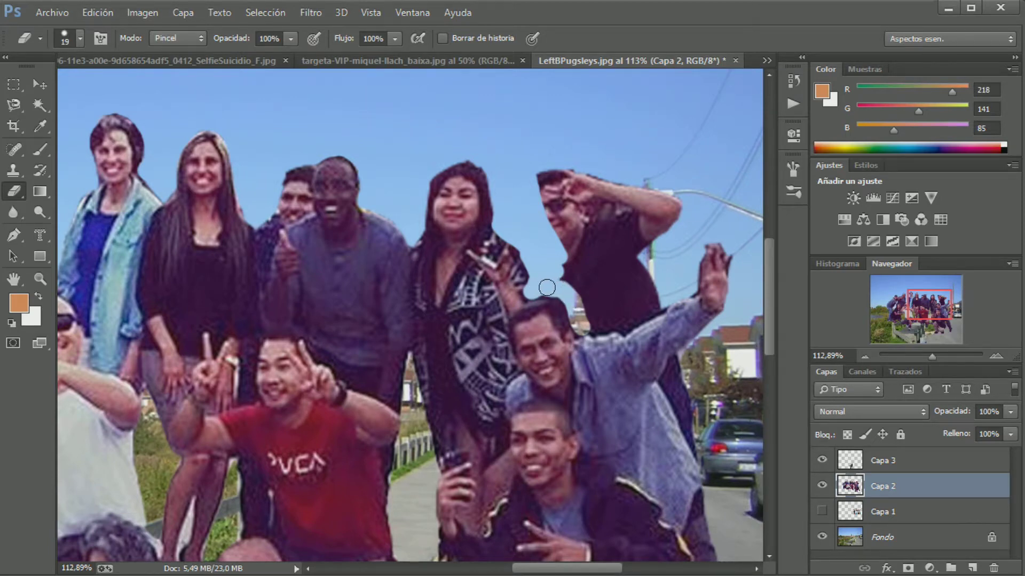
left_click_drag(557, 259, 603, 203)
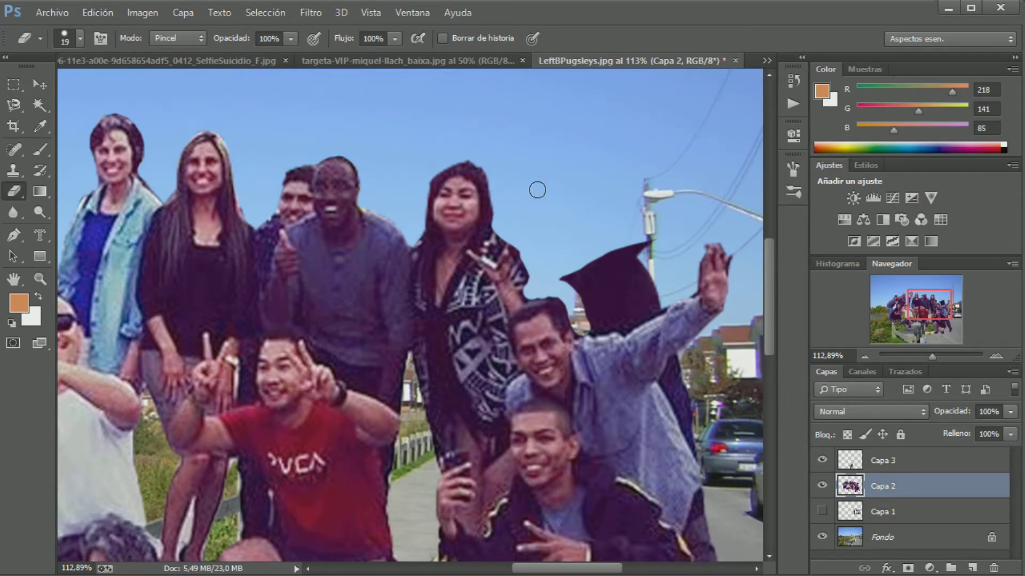
mouse_move(572, 276)
left_mouse_down()
mouse_move(624, 256)
mouse_move(596, 253)
left_mouse_up()
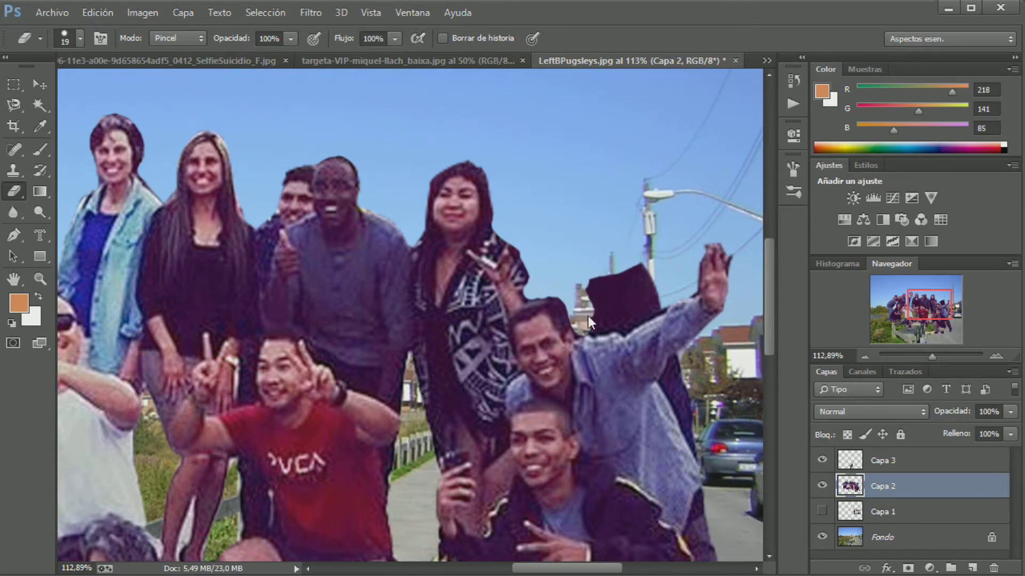
mouse_move(587, 318)
left_mouse_down()
mouse_move(626, 317)
mouse_move(655, 293)
left_mouse_up()
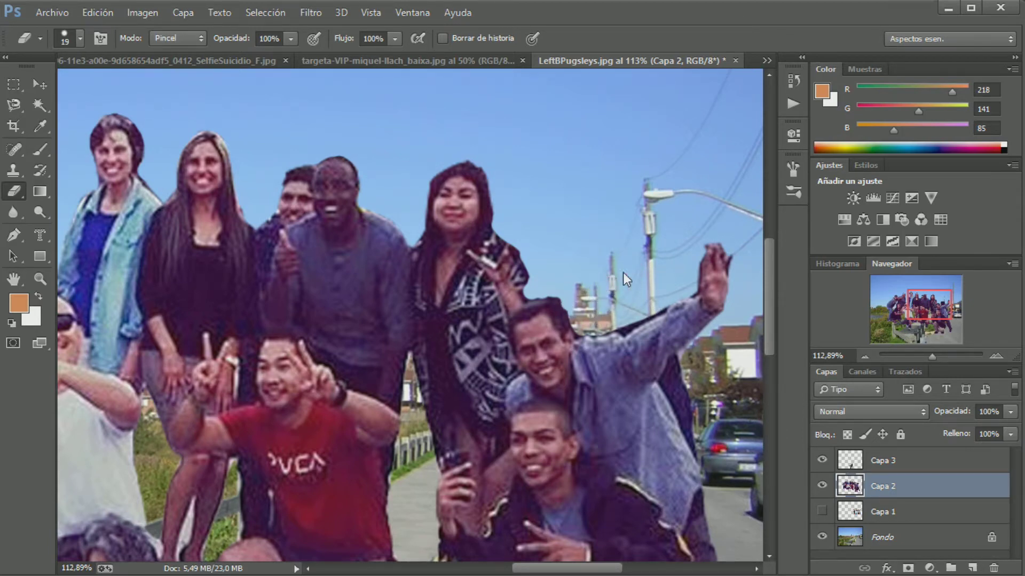
left_click_drag(591, 303, 575, 313)
- Zoom in on the waving man and shrink the eraser brush to 12 px
left_click(995, 355)
left_click(996, 354)
left_click_drag(574, 569, 611, 569)
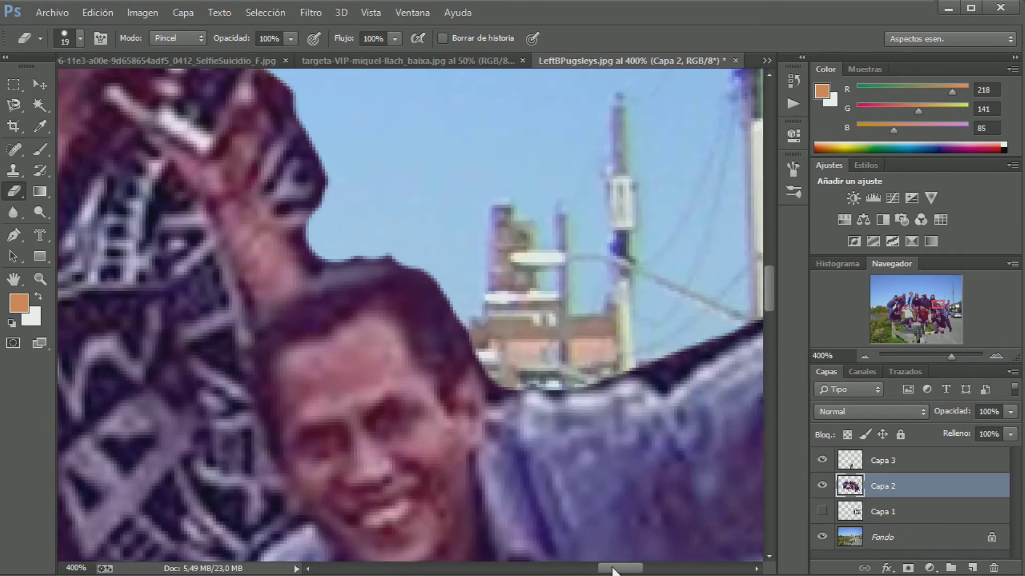
left_click(80, 38)
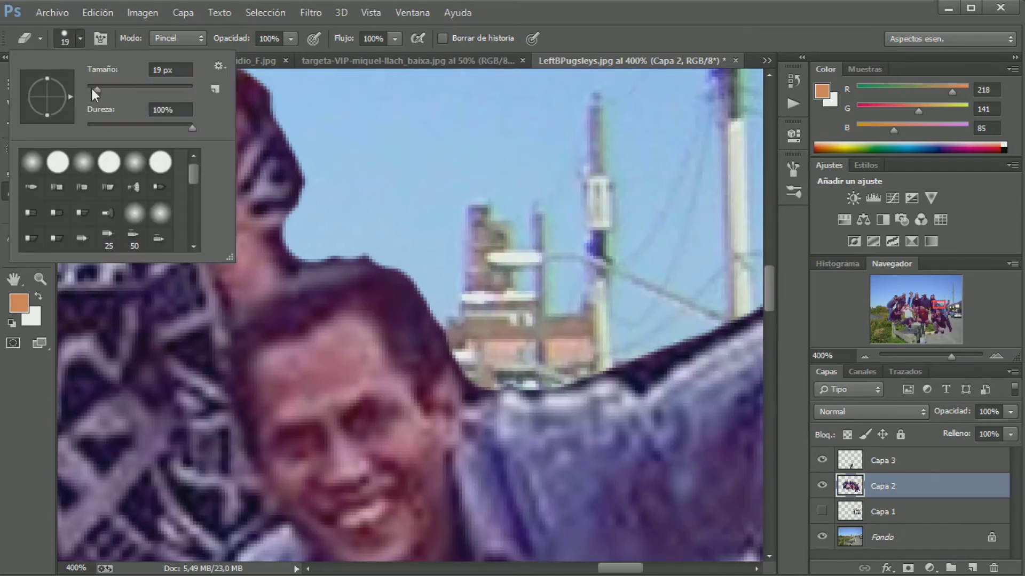
left_click_drag(92, 90, 94, 85)
left_click(79, 38)
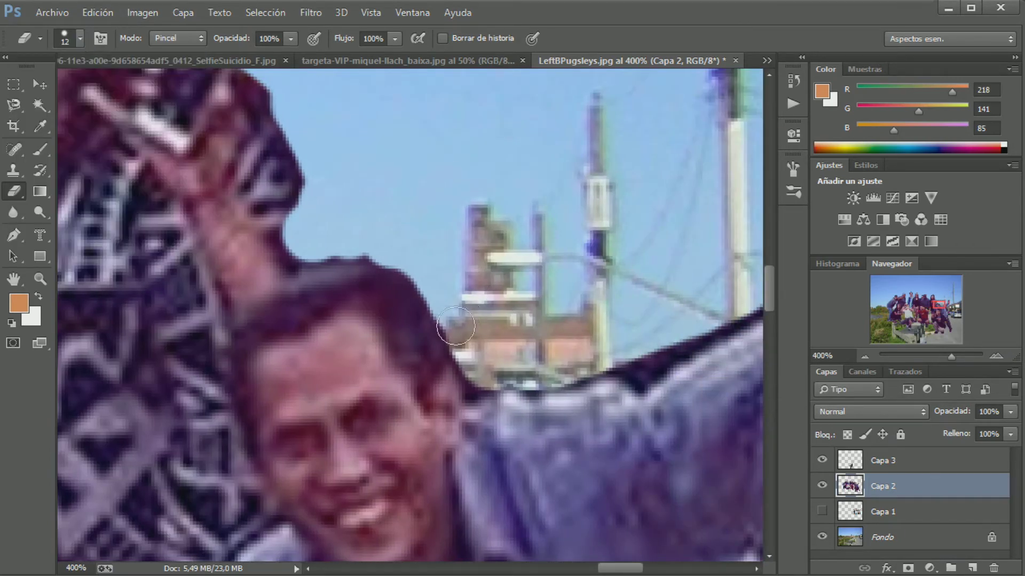
- Erase the dark fringe along the man's hair, shoulder, upper arm and raised hand
mouse_move(448, 303)
left_mouse_down()
mouse_move(389, 238)
mouse_move(300, 238)
mouse_move(322, 243)
left_mouse_up()
scroll(322, 243, "down", 1)
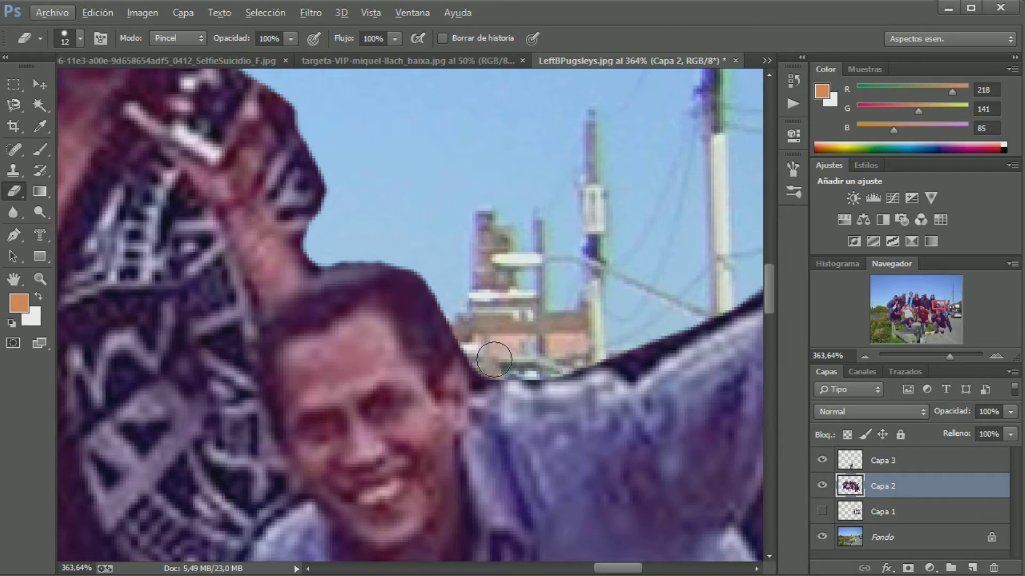
left_click_drag(629, 355, 680, 323)
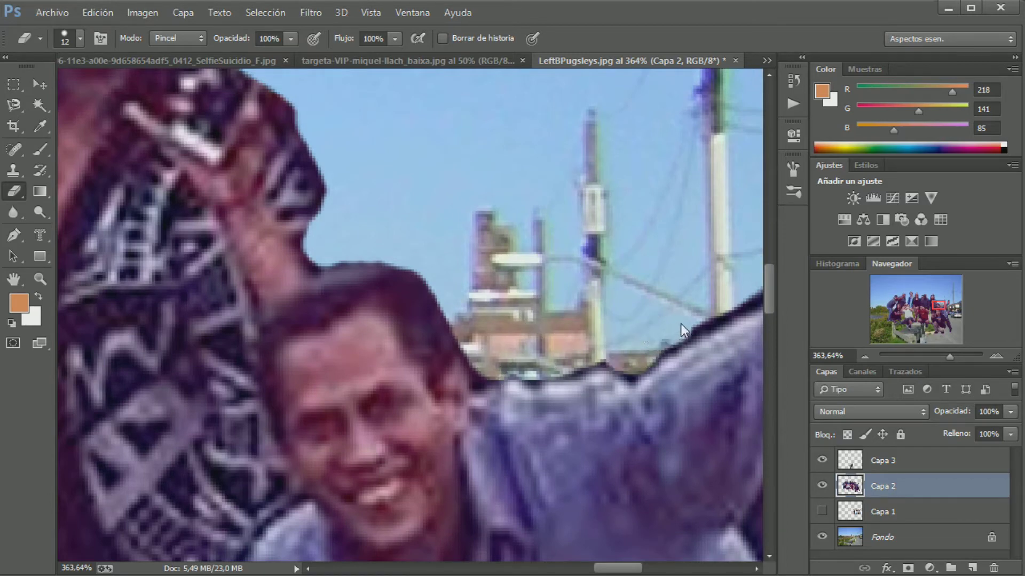
left_click_drag(609, 567, 633, 568)
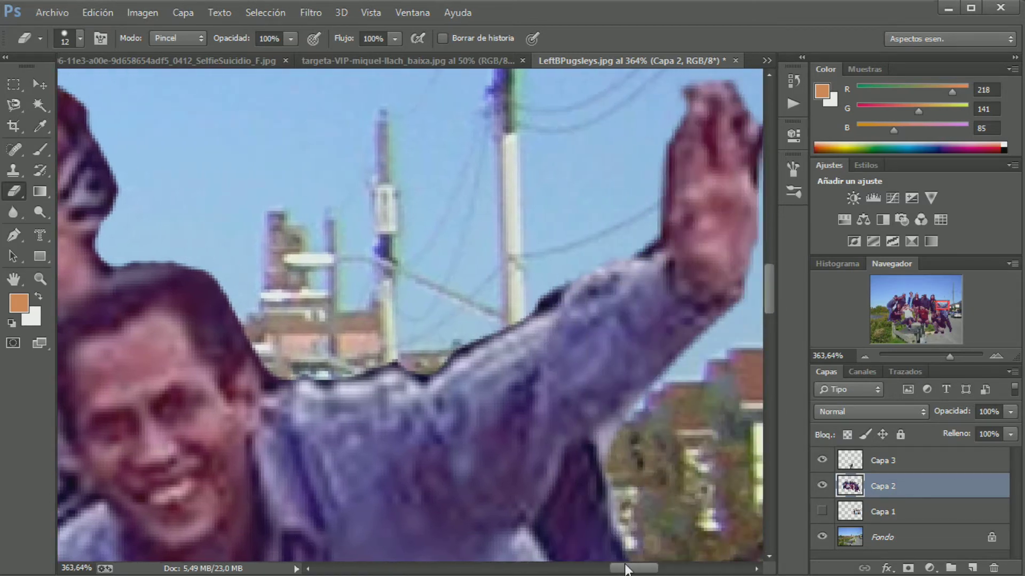
left_click_drag(421, 302, 443, 288)
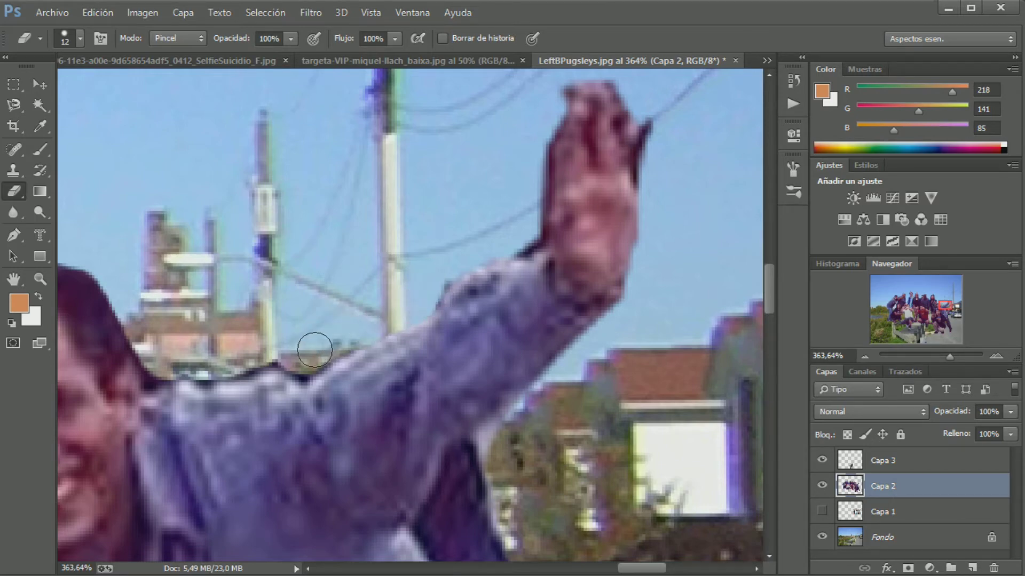
mouse_move(304, 357)
left_mouse_down()
mouse_move(336, 344)
mouse_move(308, 358)
left_mouse_up()
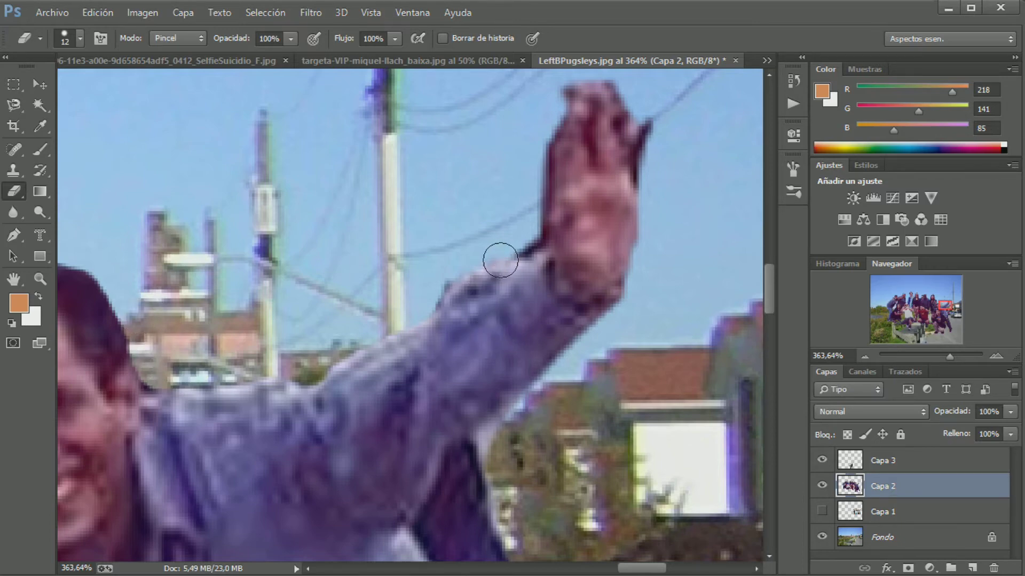
left_click_drag(525, 241, 533, 119)
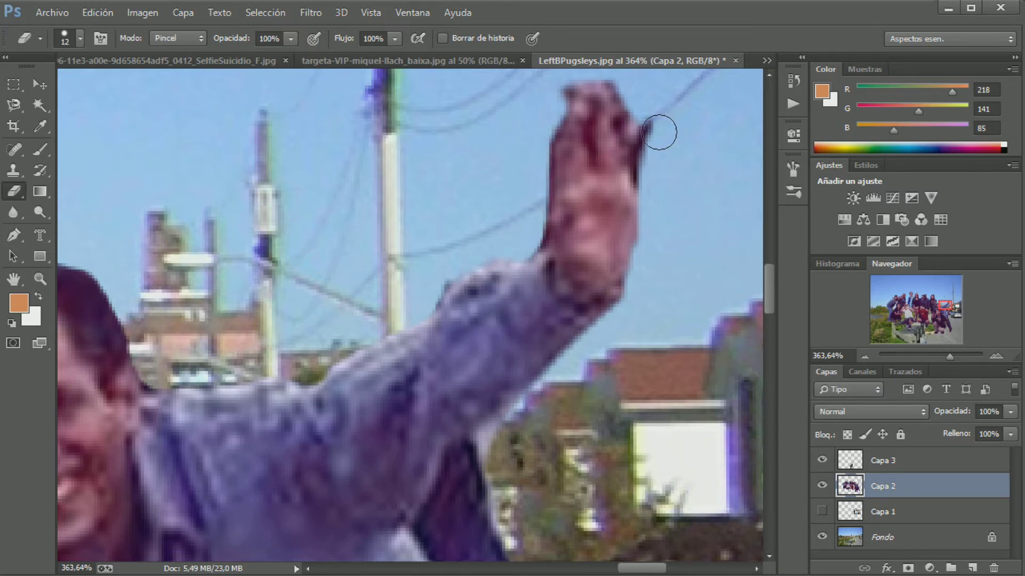
left_click_drag(656, 130, 654, 172)
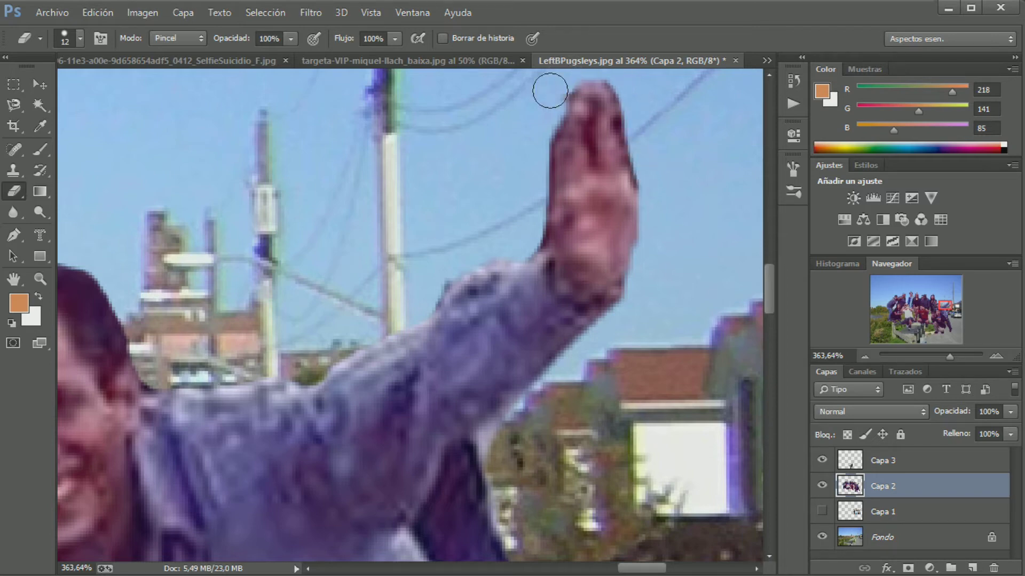
scroll(520, 336, "down", 5)
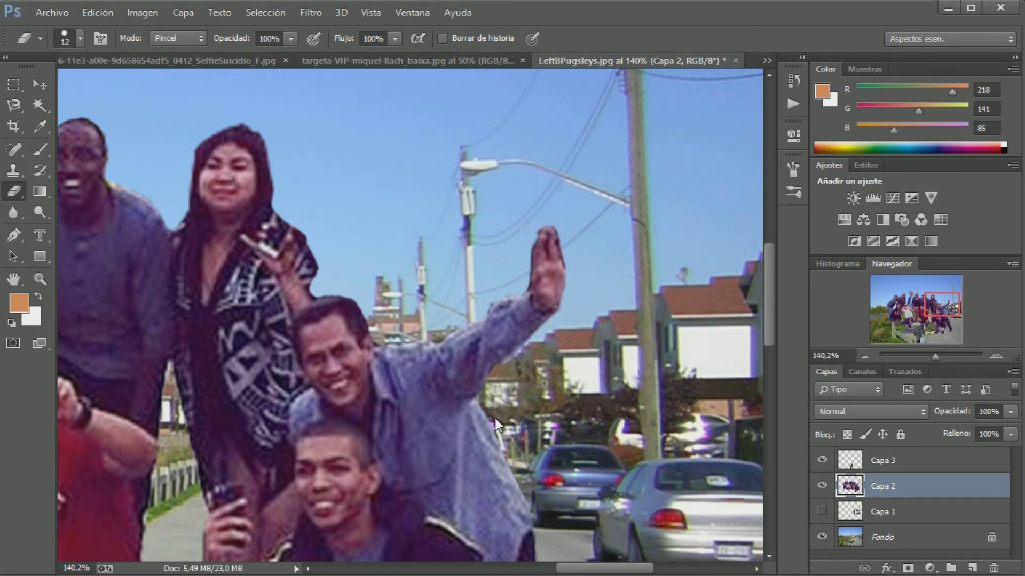
- Trim the purple bulge and pinkish fringe off the crouching man's leg
scroll(508, 435, "down", 2)
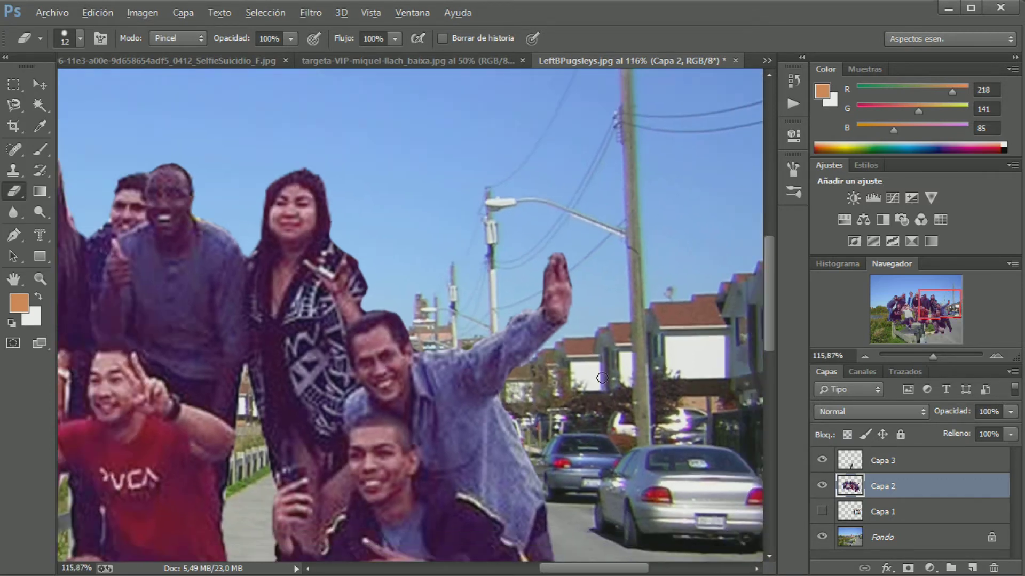
scroll(534, 432, "down", 2)
scroll(587, 430, "down", 2)
scroll(610, 427, "down", 2)
scroll(609, 427, "down", 1)
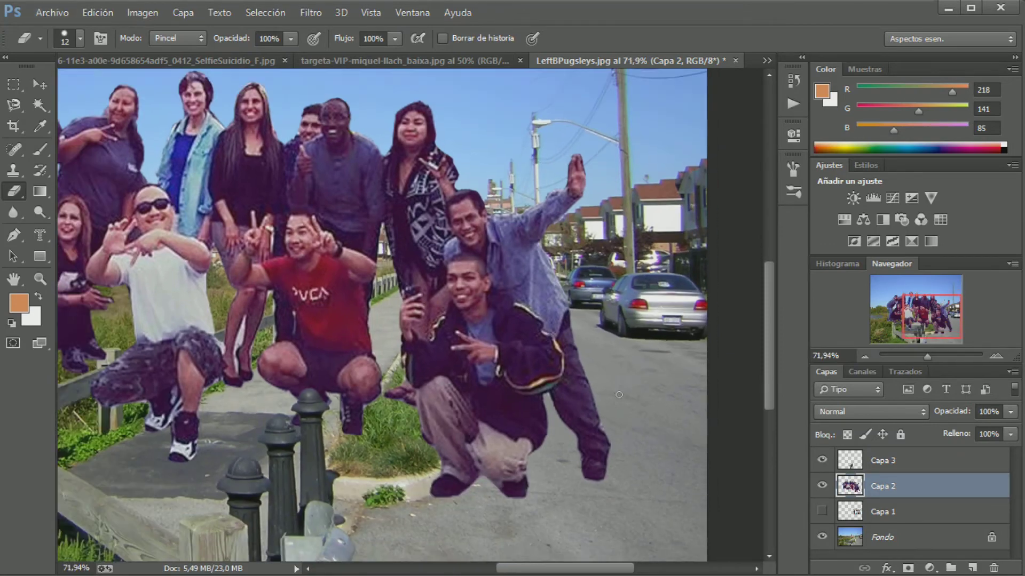
scroll(614, 410, "down", 1)
scroll(618, 389, "up", 8)
scroll(611, 385, "down", 3)
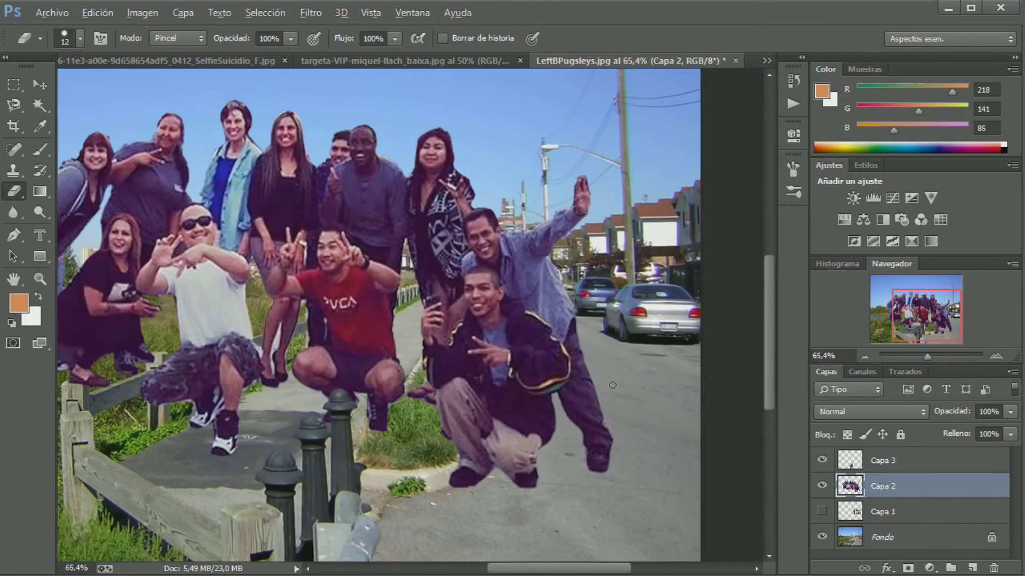
scroll(593, 421, "up", 3)
scroll(570, 459, "up", 3)
left_click_drag(559, 457, 609, 303)
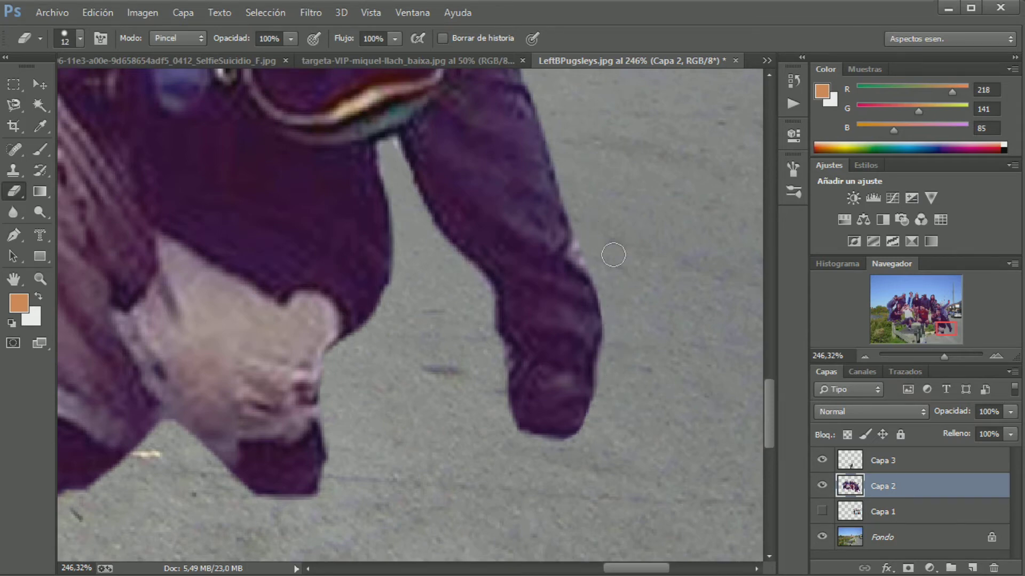
left_click_drag(577, 239, 580, 267)
- Make the jumping group Capa 1 visible and reposition the purple group beside it
scroll(640, 346, "down", 2)
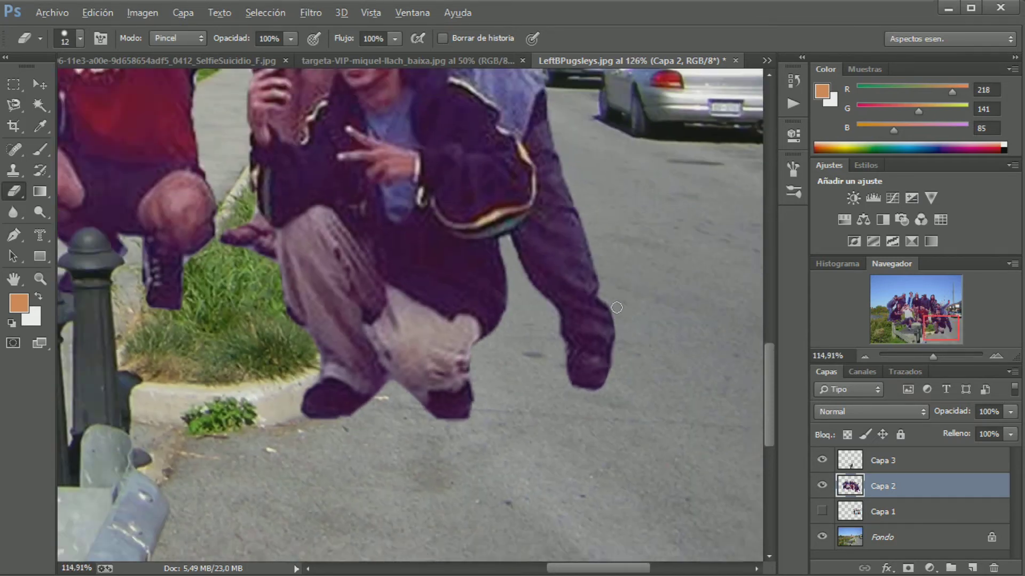
scroll(624, 320, "down", 2)
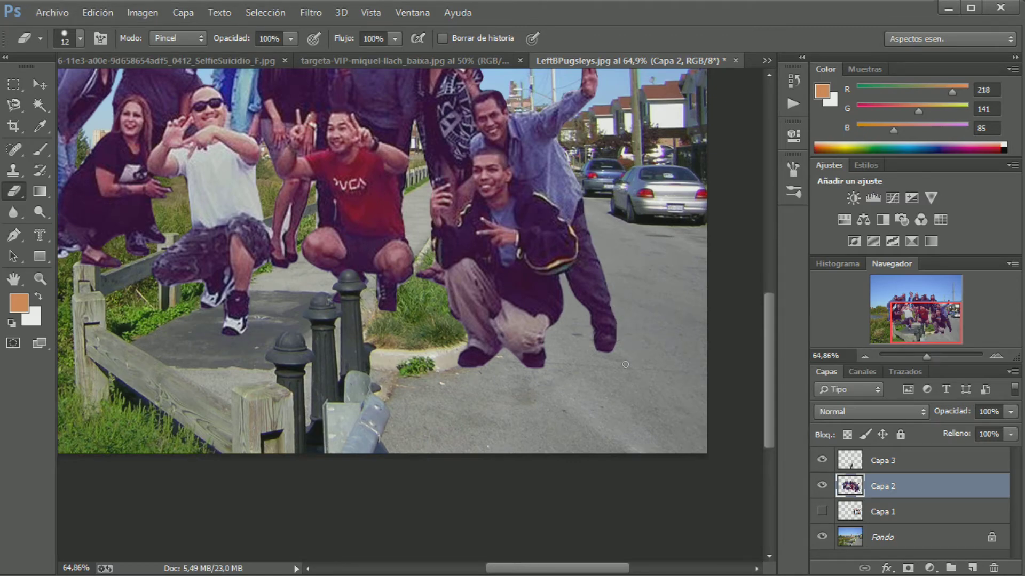
scroll(626, 364, "down", 1)
scroll(464, 411, "down", 1)
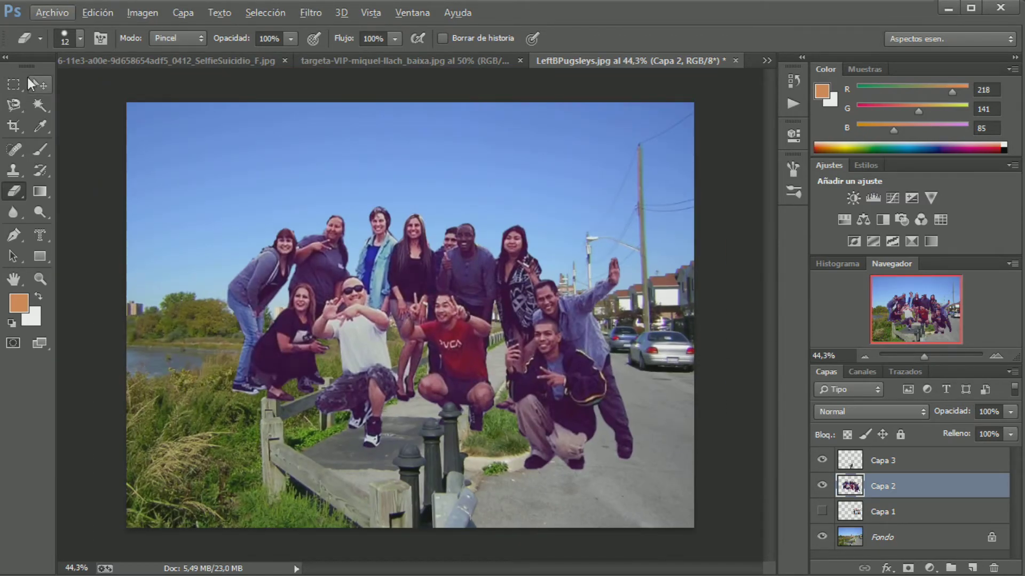
left_click(40, 84)
mouse_move(419, 359)
left_mouse_down()
mouse_move(561, 379)
mouse_move(438, 315)
left_mouse_up()
left_click(822, 512)
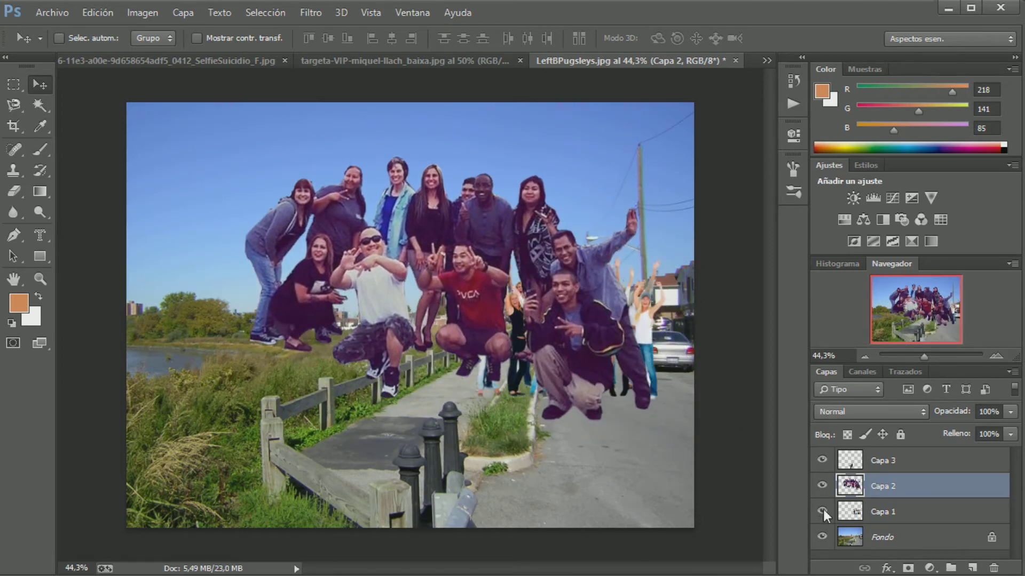
mouse_move(546, 303)
left_mouse_down()
mouse_move(365, 306)
mouse_move(528, 329)
left_mouse_up()
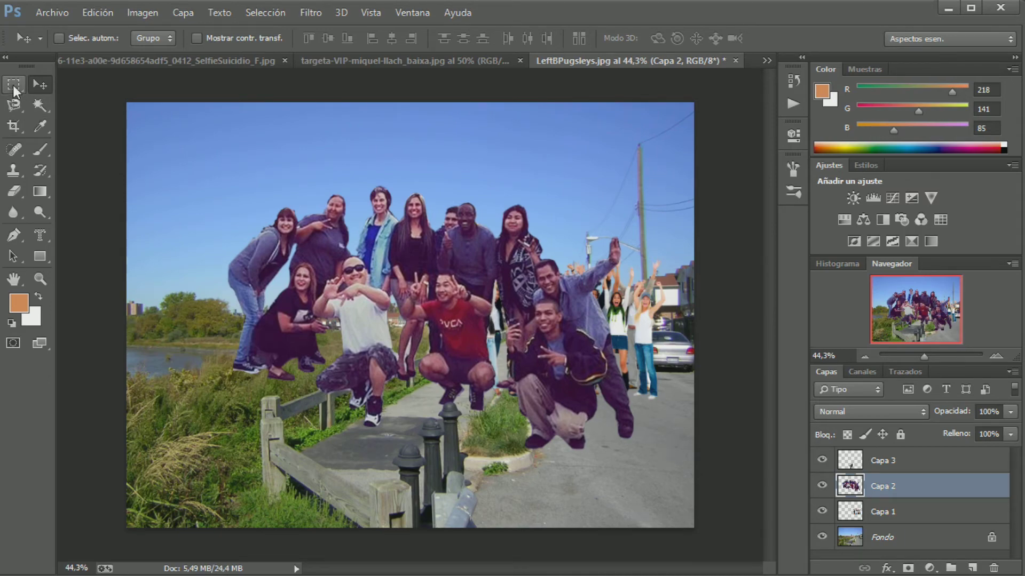
- Free-transform Capa 2 to resize the purple group and apply it over the crowd at right
left_click(98, 12)
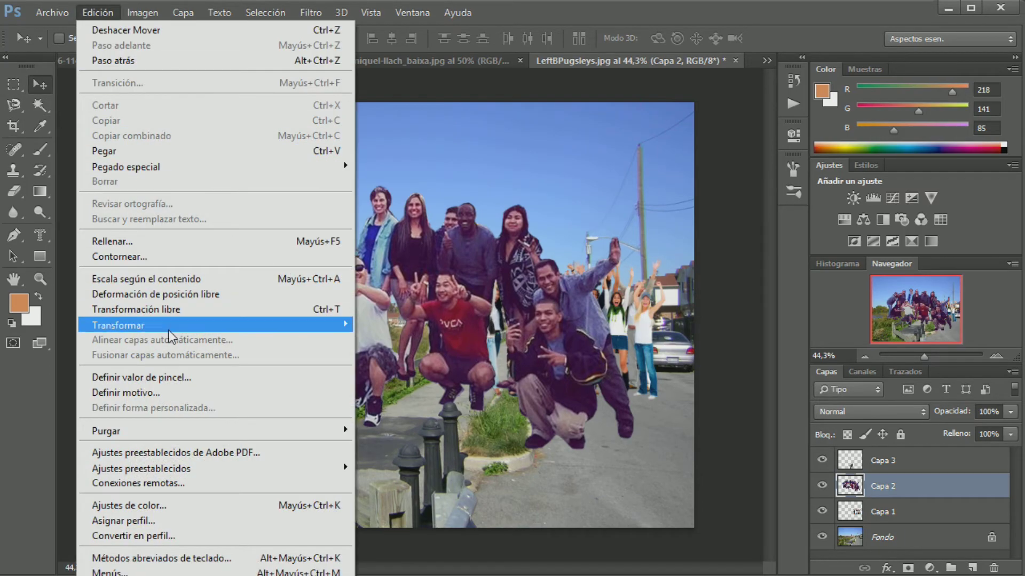
left_click(160, 309)
mouse_move(635, 450)
left_mouse_down()
mouse_move(501, 370)
mouse_move(402, 277)
mouse_move(361, 269)
left_mouse_up()
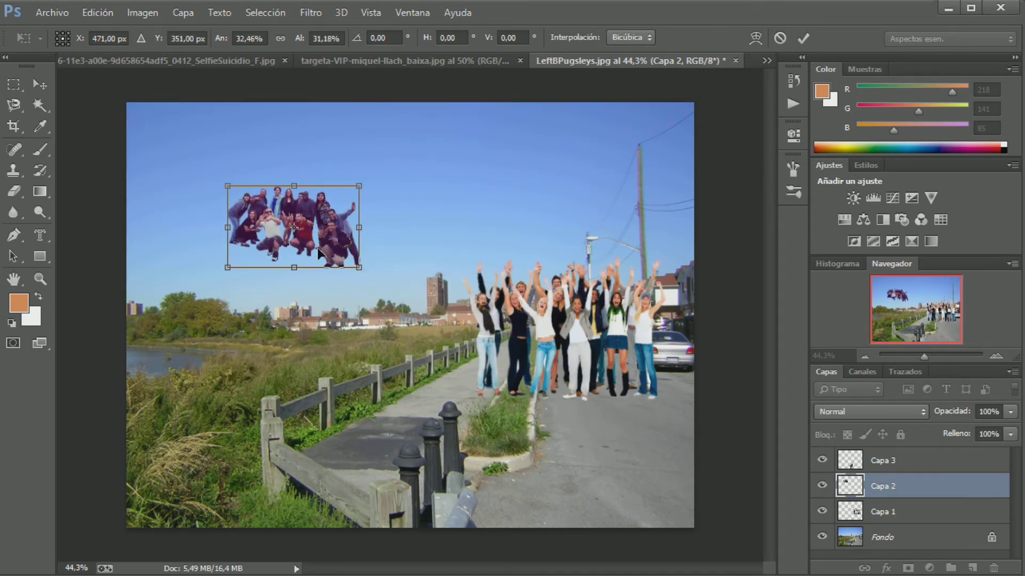
mouse_move(347, 202)
left_mouse_down()
mouse_move(614, 335)
mouse_move(642, 309)
mouse_move(596, 361)
left_mouse_up()
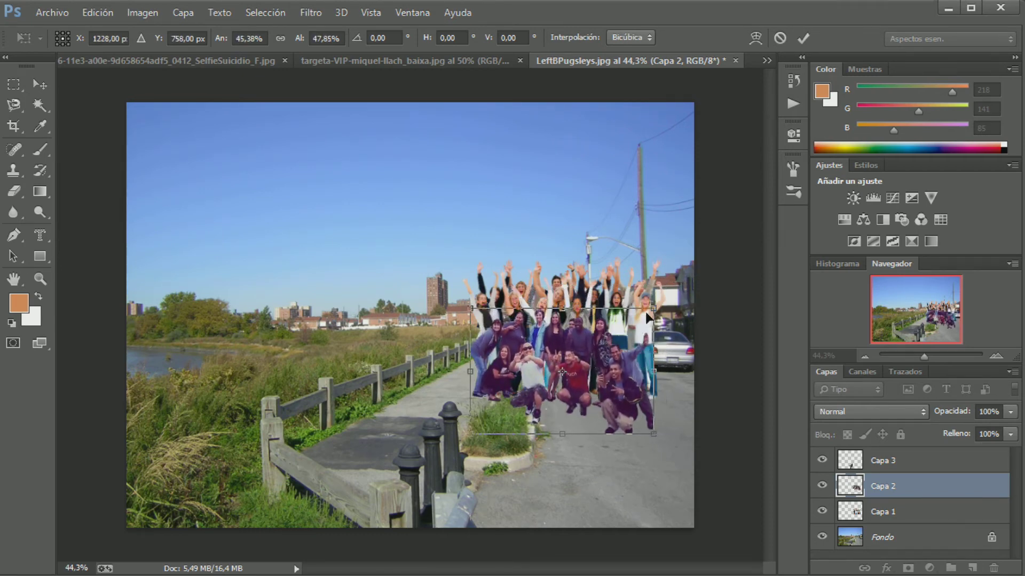
left_click_drag(645, 312, 670, 298)
left_click_drag(579, 355, 579, 362)
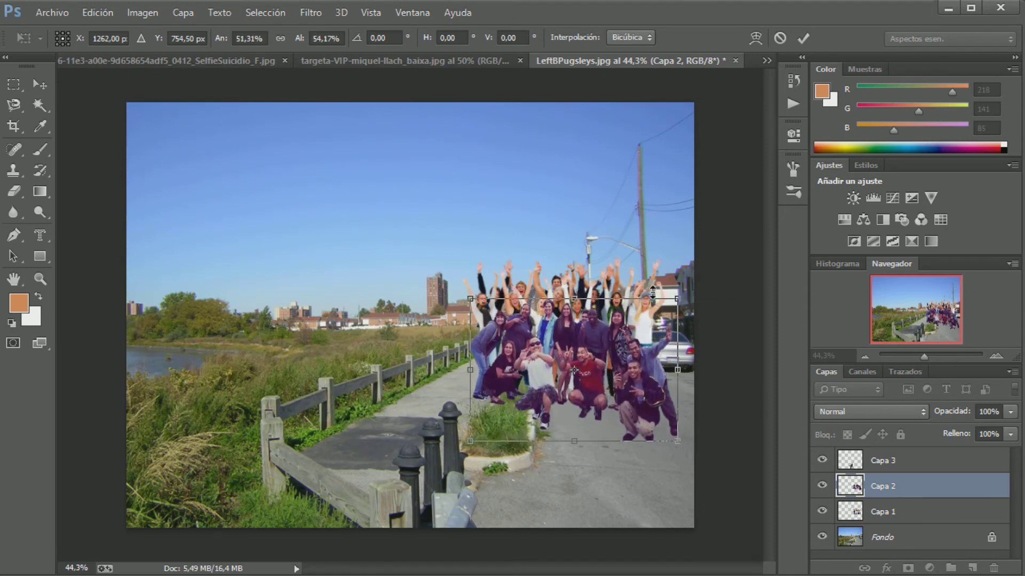
left_click_drag(677, 295, 684, 290)
left_click_drag(600, 333, 588, 335)
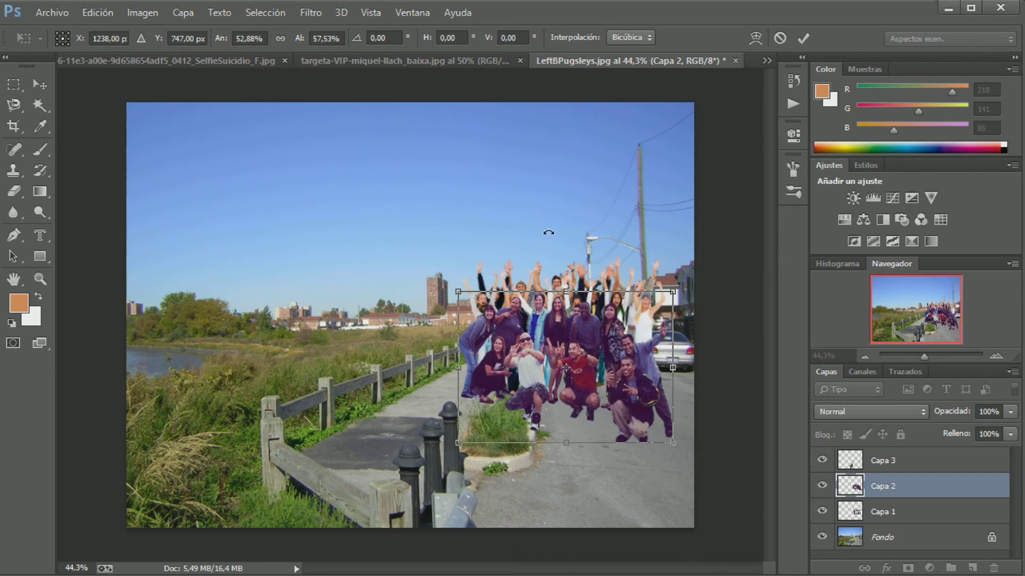
left_click(40, 84)
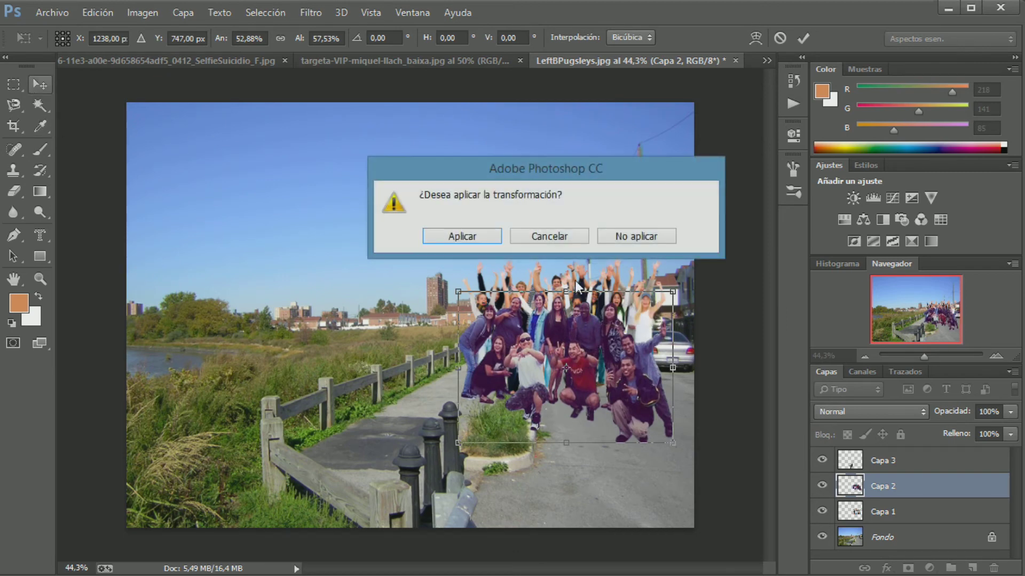
left_click(462, 235)
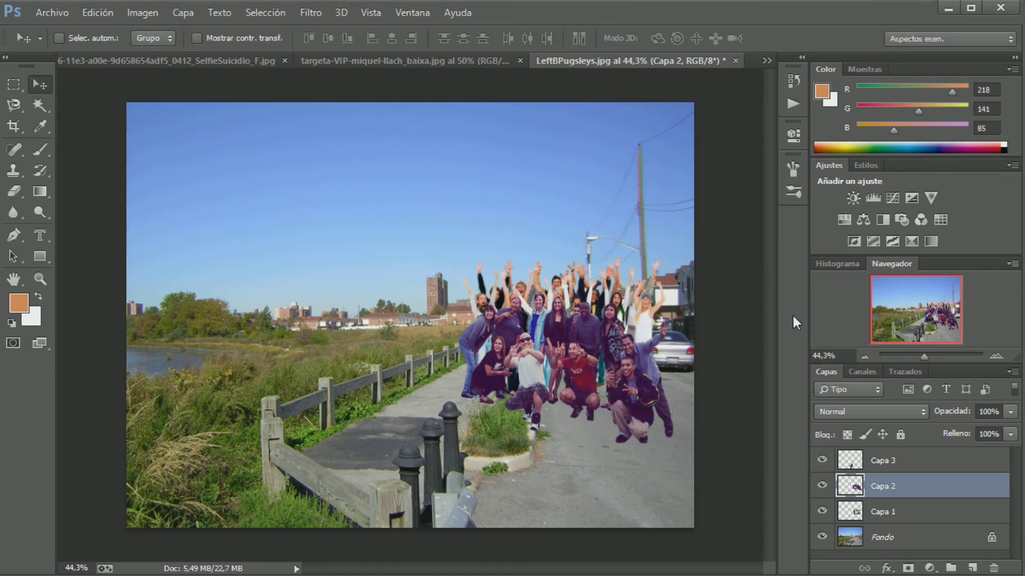